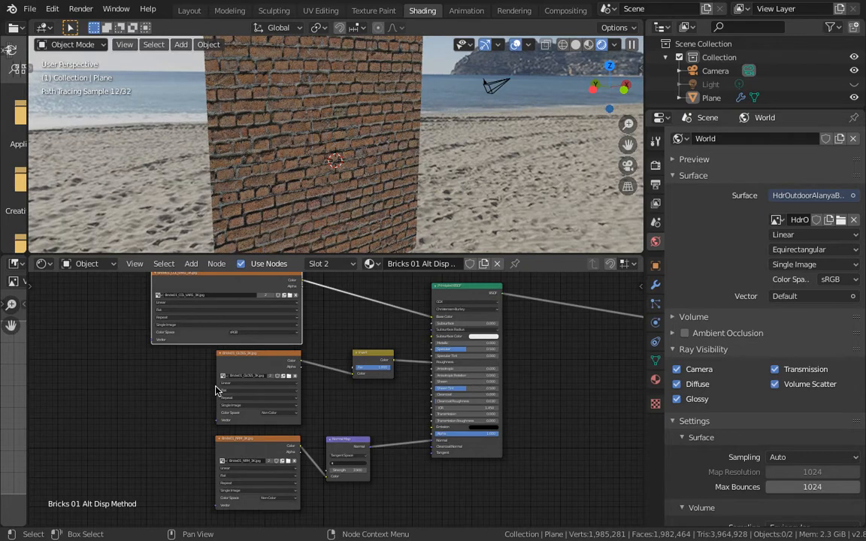
Move the Bricks01_GLOSS_3K.jpg texture node further away from the Invert node to spread out the material graph.
drag(216, 390, 158, 383)
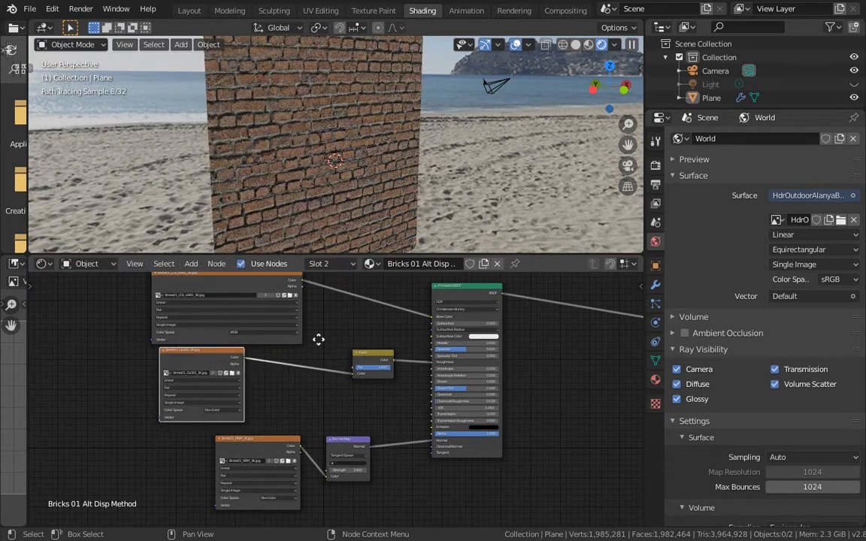
middle_drag(319, 340, 311, 390)
scroll(248, 372, up, 4)
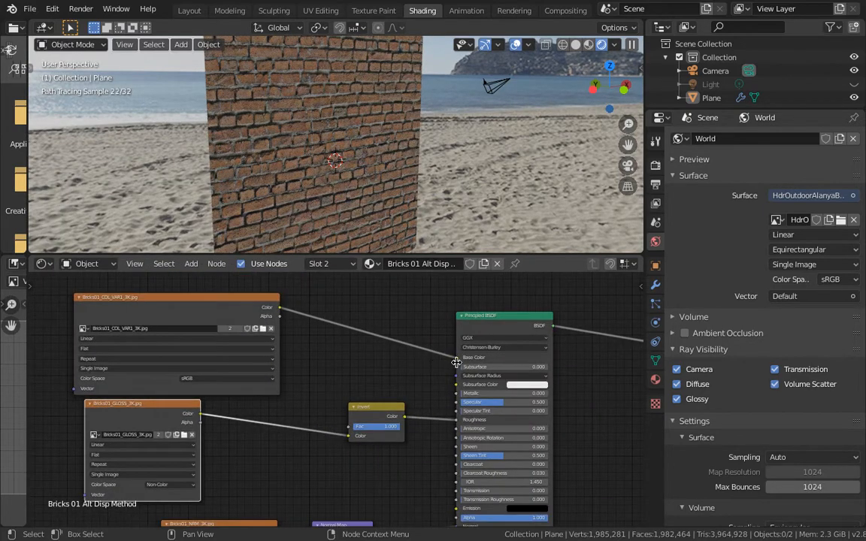
middle_drag(393, 385, 398, 328)
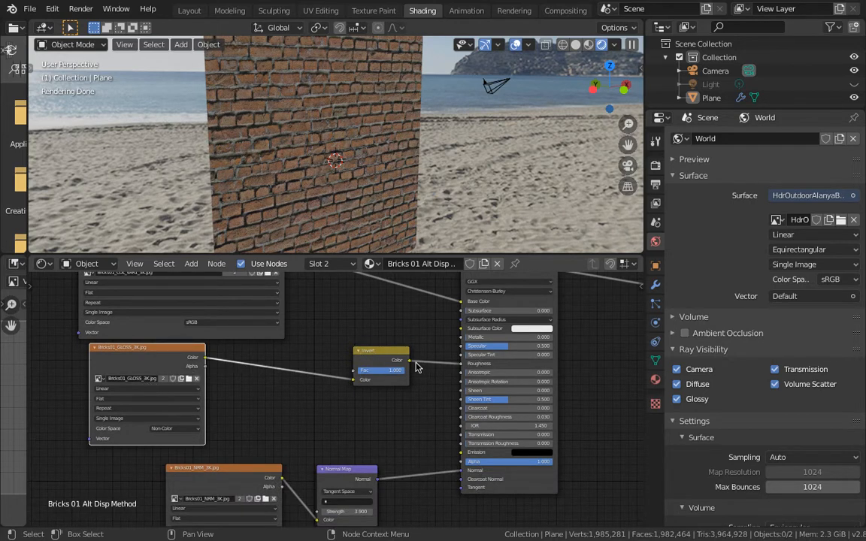
Try the Invert node's factor at 0 and restore it to 1.
drag(400, 374, 301, 375)
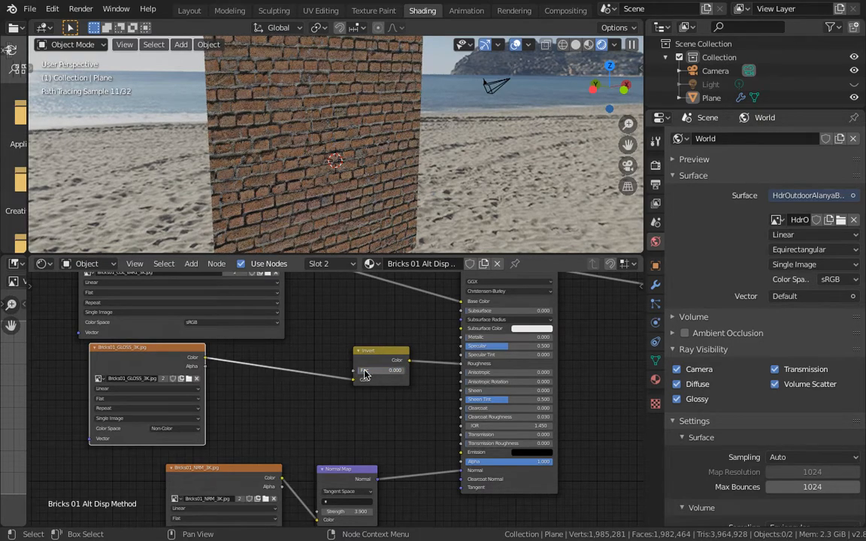
drag(365, 371, 436, 372)
Examine the Bricks01_NRM_3K.jpg texture feeding the Normal Map node, and look at the brick plane edge-on.
middle_drag(352, 399, 353, 338)
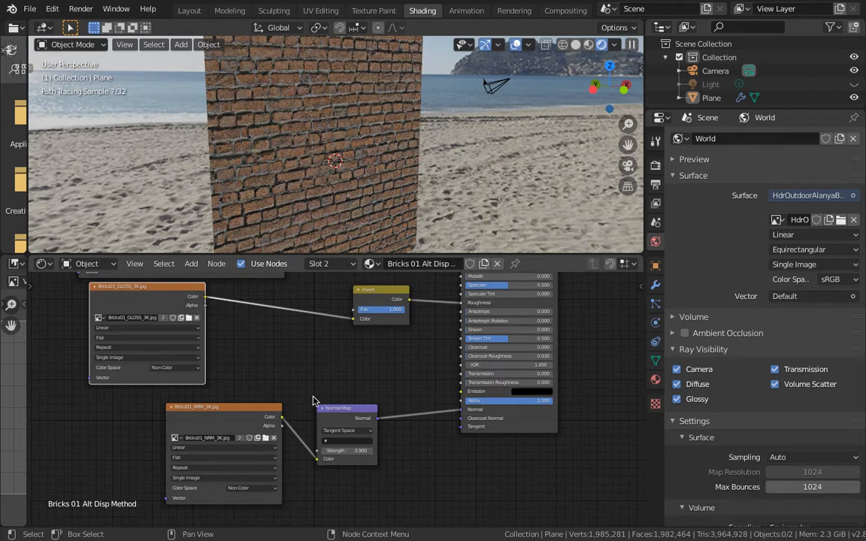
scroll(306, 395, up, 2)
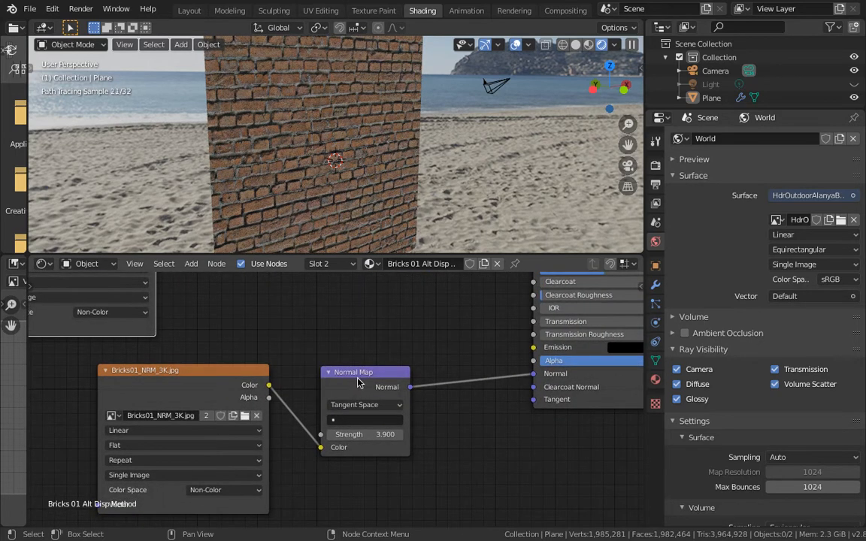
middle_drag(356, 380, 321, 384)
middle_drag(197, 380, 205, 366)
scroll(205, 454, down, 1)
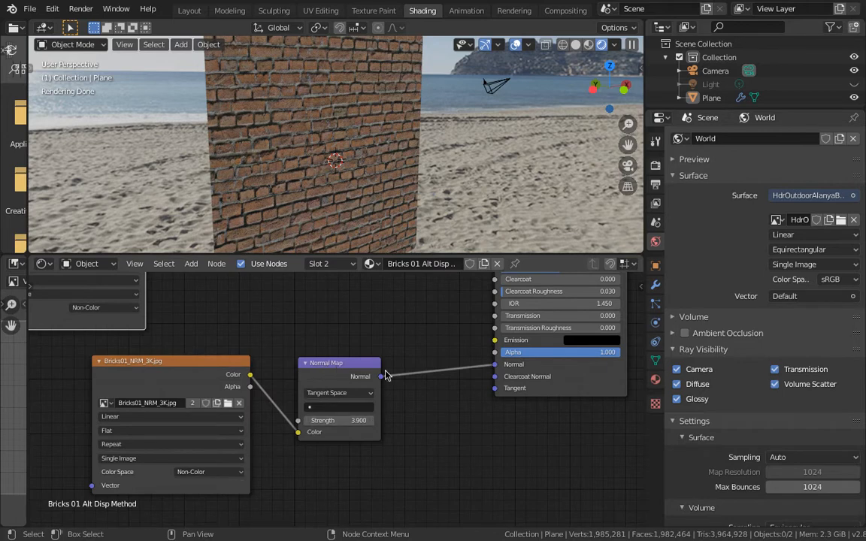
middle_drag(447, 355, 436, 386)
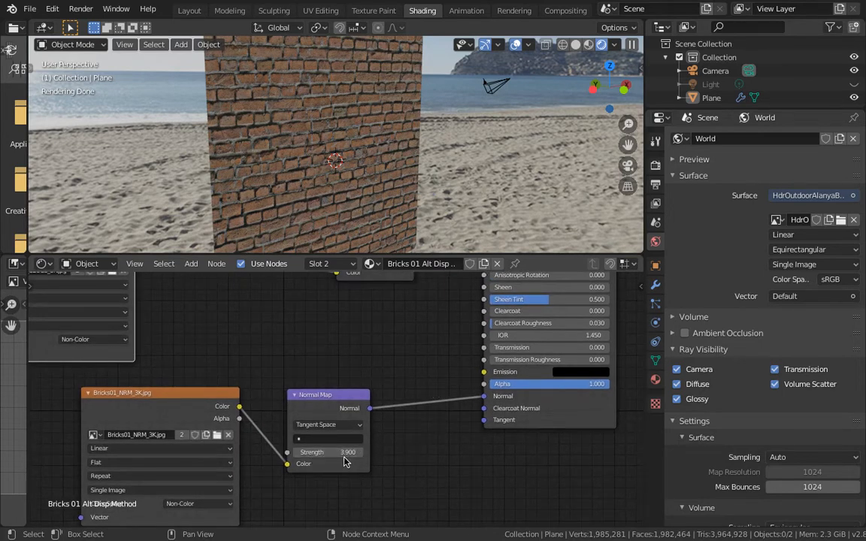
mouse_move(393, 218)
middle_down()
mouse_move(391, 243)
mouse_move(409, 238)
mouse_move(421, 202)
mouse_move(418, 169)
mouse_move(549, 172)
middle_up()
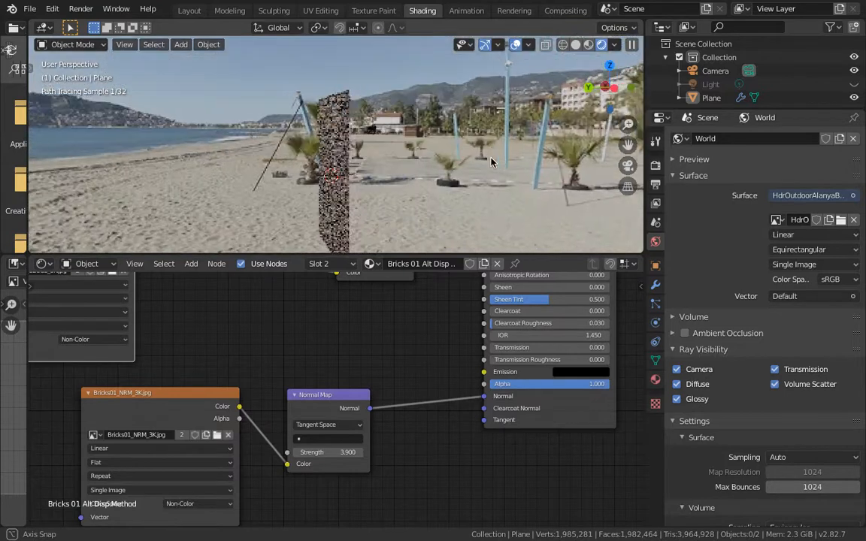
Switch the shader editor from the object material to the World nodes and frame the whole node graph.
click(87, 264)
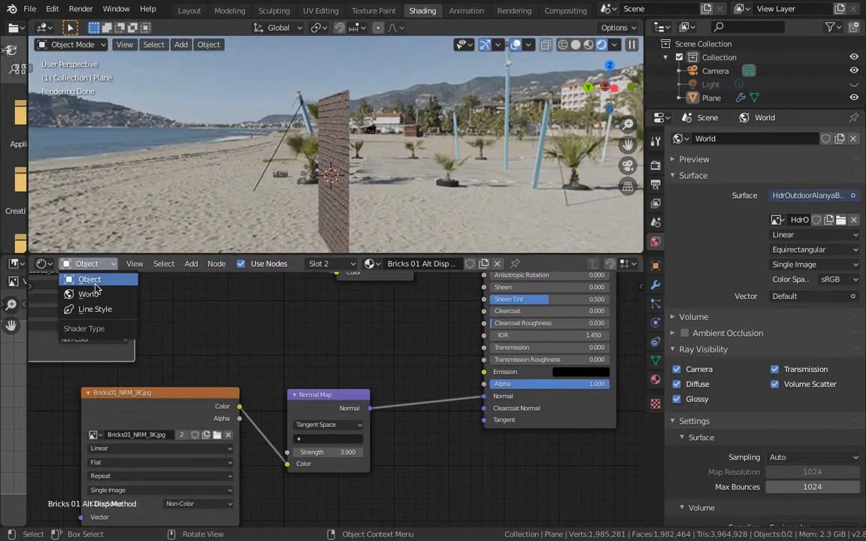
click(96, 268)
click(95, 268)
click(89, 293)
middle_drag(300, 327, 272, 347)
key(Home)
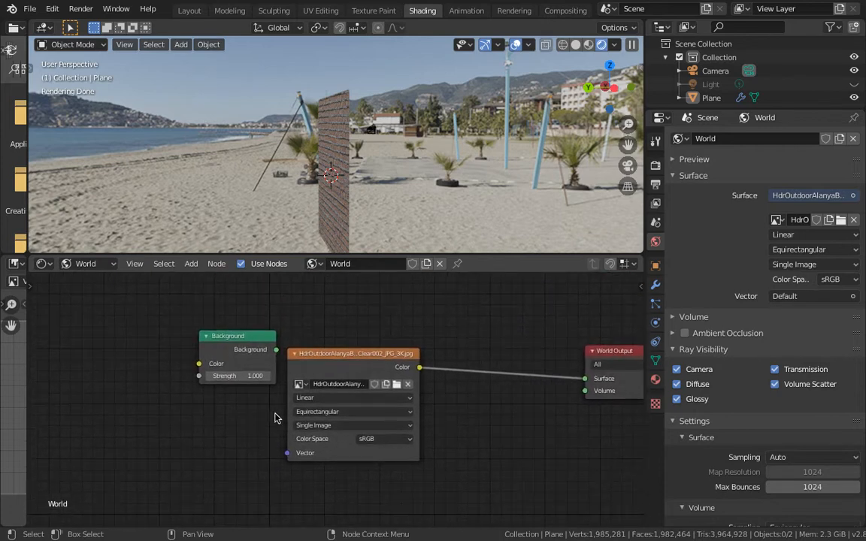
Move the unconnected Background node further away from the HDR environment texture node.
key(g)
click(195, 333)
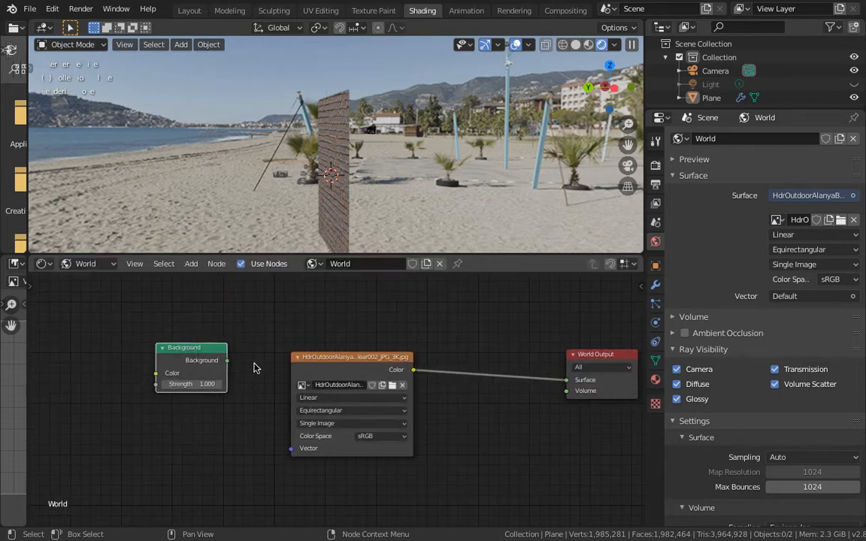
middle_drag(460, 388, 479, 422)
scroll(297, 364, up, 5)
scroll(336, 392, down, 1)
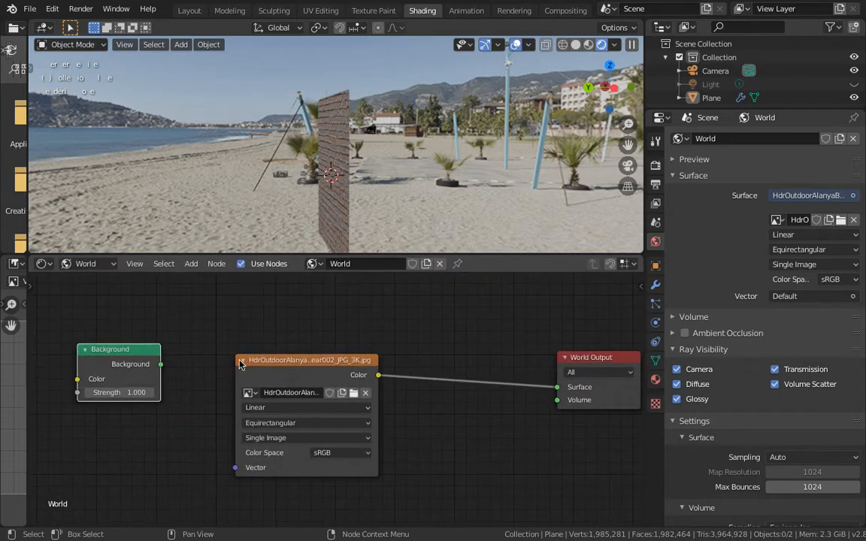
Add an Environment Texture node below the world node link and delete it again.
key(shift+s)
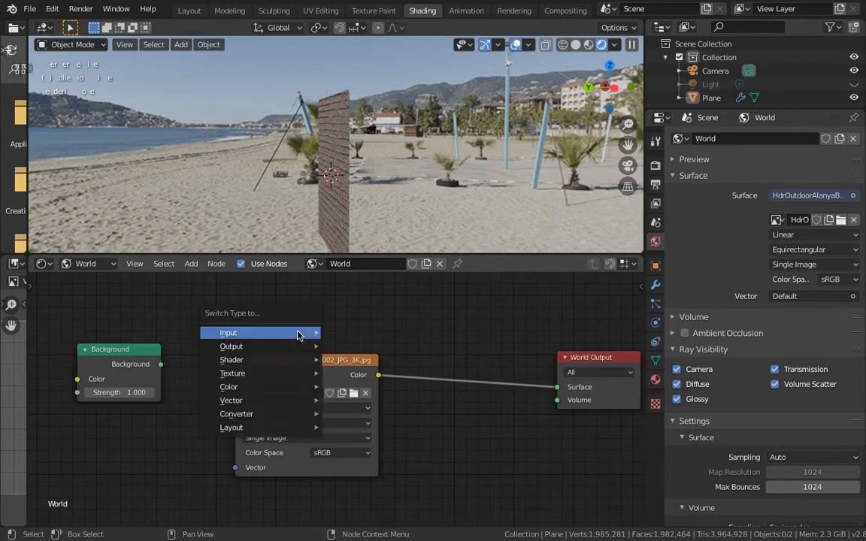
mouse_move(299, 333)
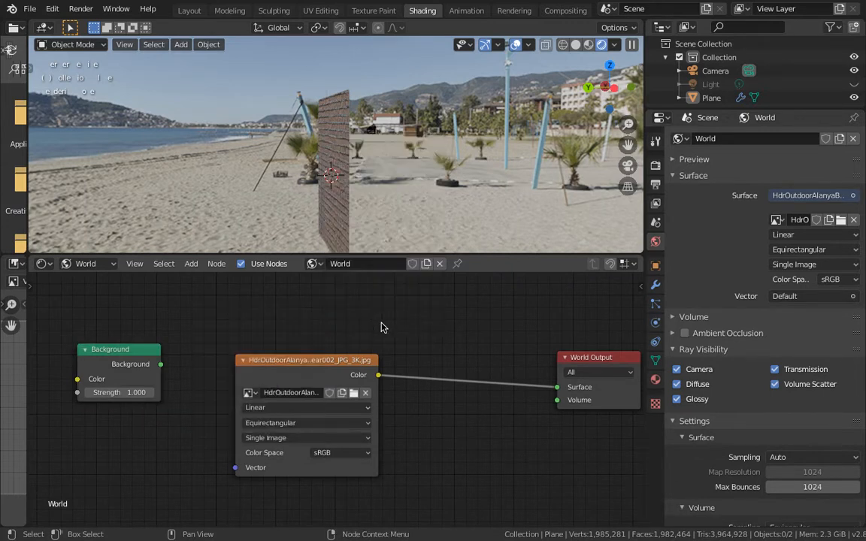
key(shift+a)
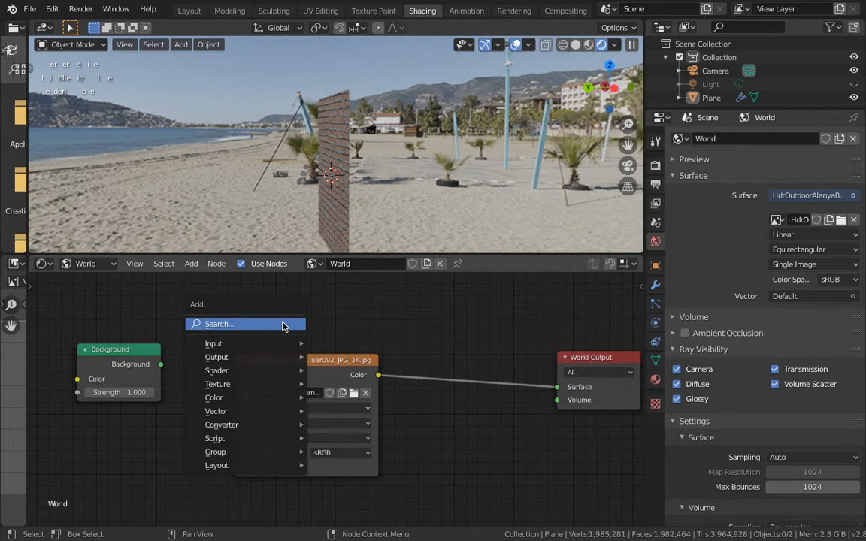
click(284, 325)
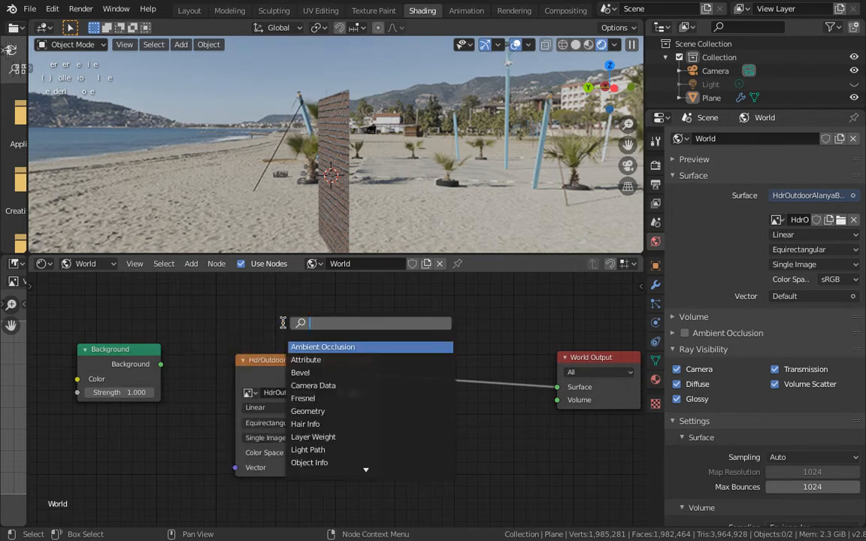
text(env)
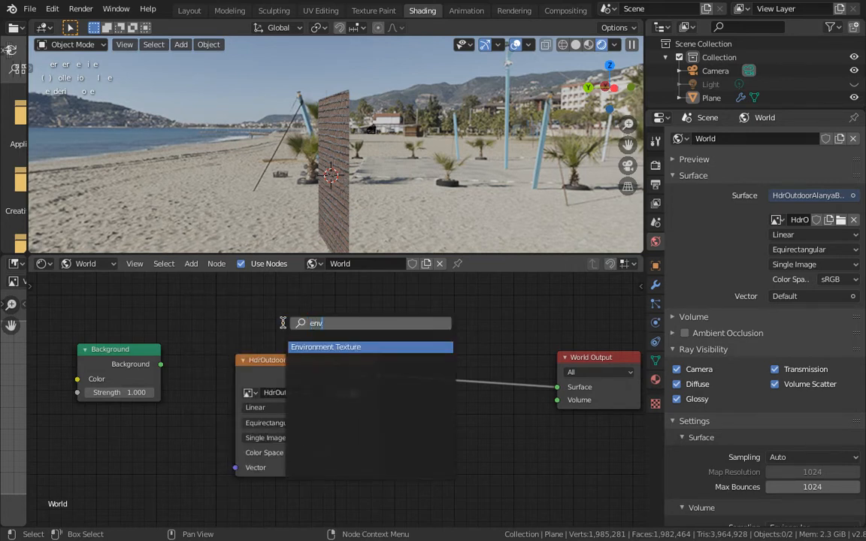
key(Return)
click(470, 435)
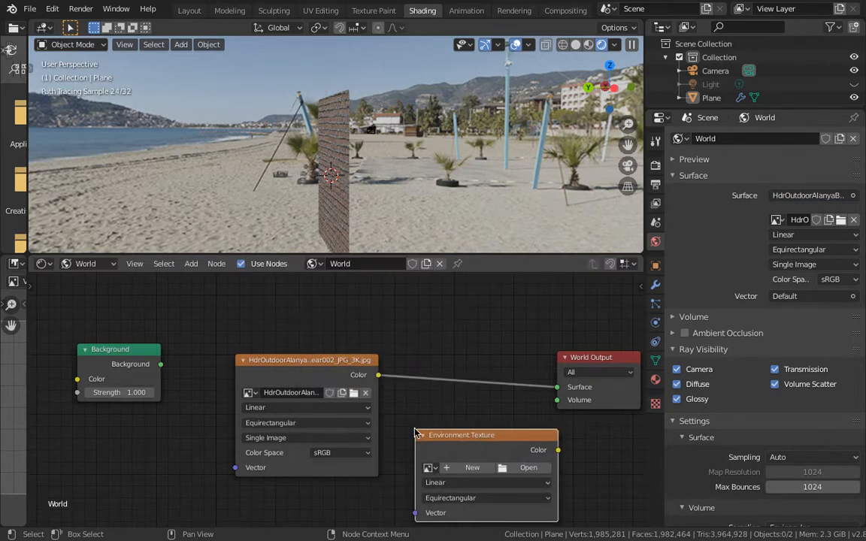
key(x)
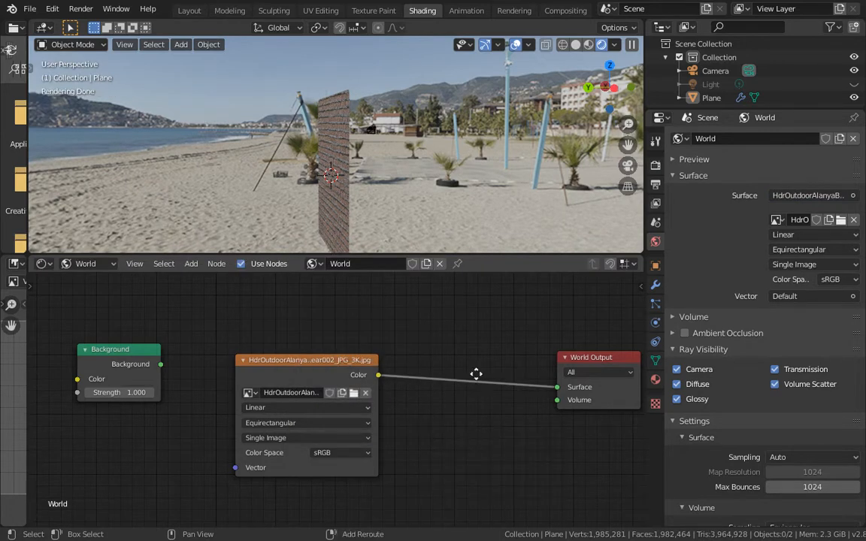
Inspect the rendered brick wall's surface relief at an angle, from the front and close up.
key(Home)
middle_drag(369, 210, 316, 189)
scroll(326, 201, up, 2)
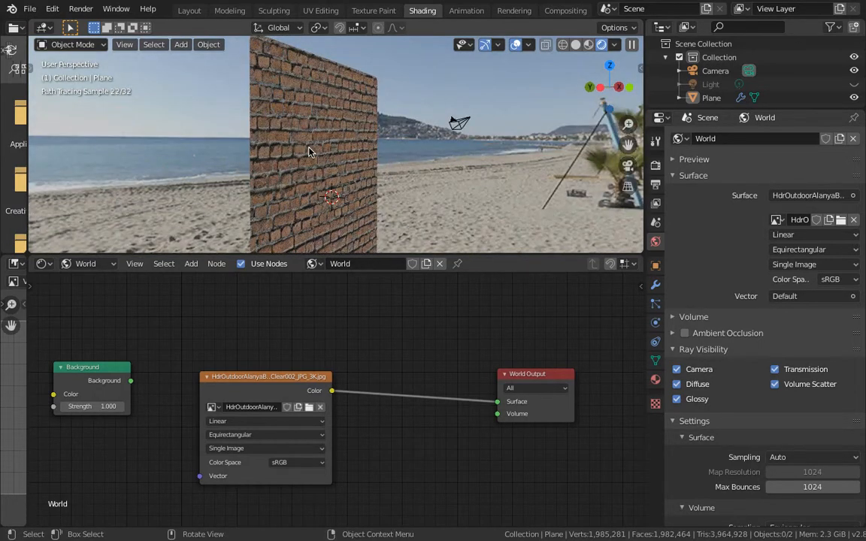
scroll(307, 150, up, 4)
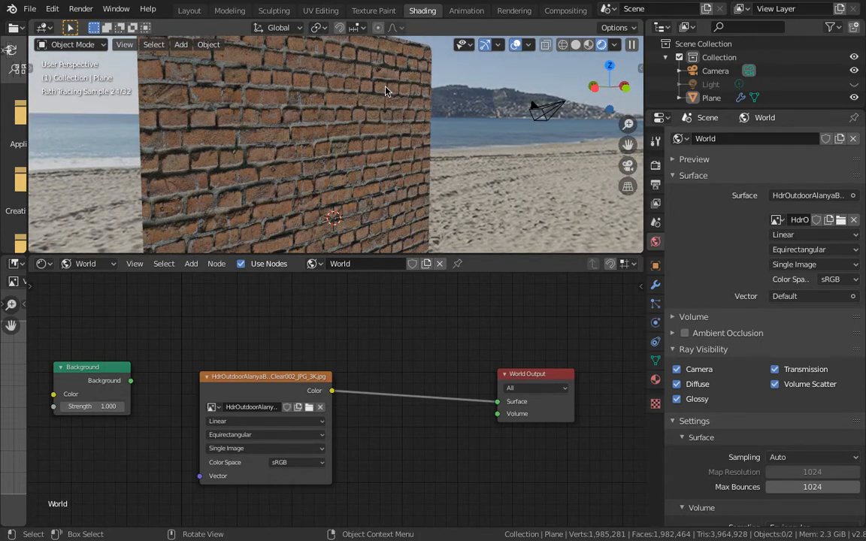
middle_drag(376, 124, 324, 152)
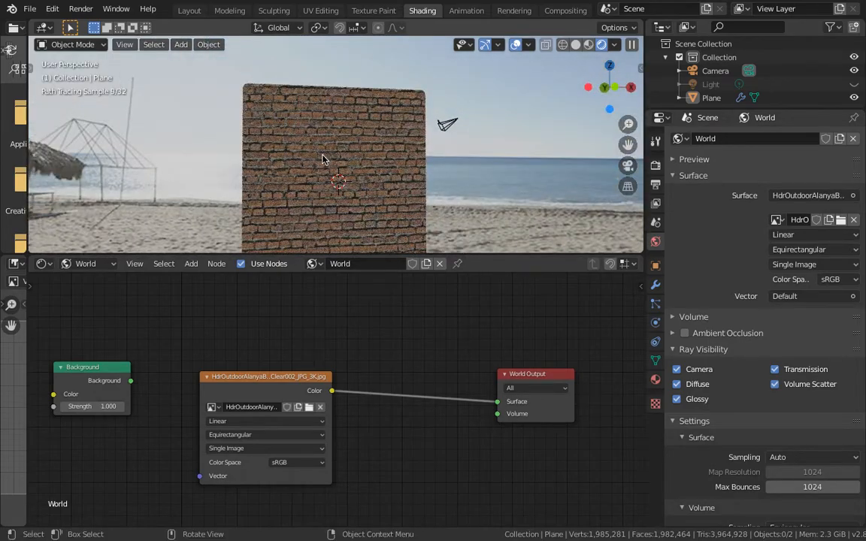
scroll(301, 146, up, 5)
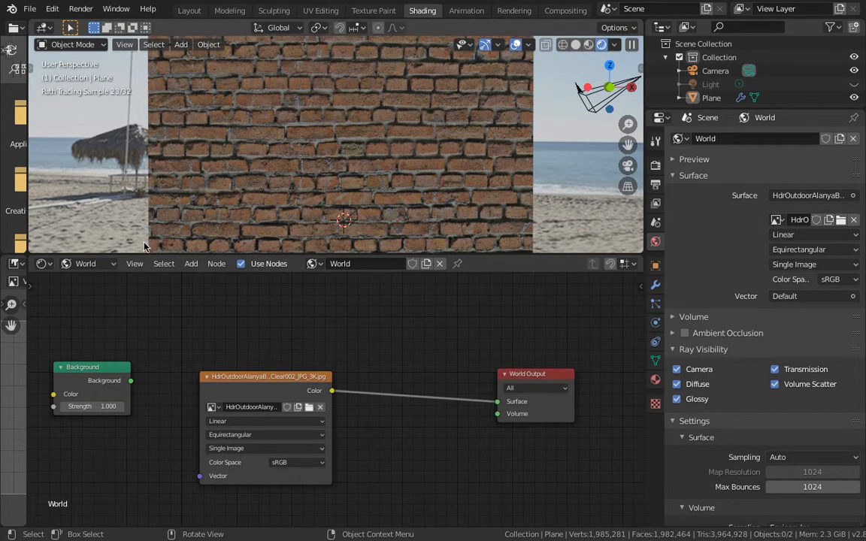
Switch the shader editor back to the object material and shift the Bricks01_COL_VAR1_3K.jpg texture node slightly upward.
click(89, 264)
click(104, 283)
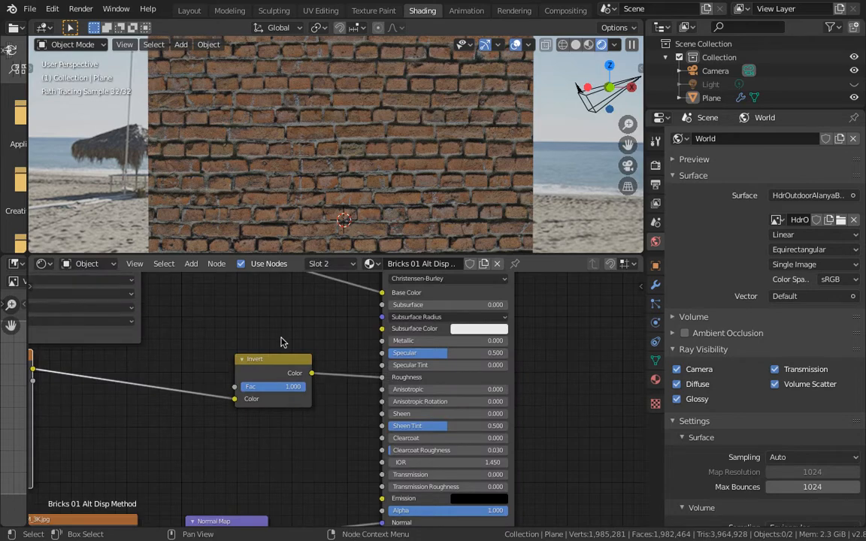
scroll(288, 339, down, 2)
middle_drag(290, 335, 319, 382)
scroll(324, 384, down, 1)
drag(209, 345, 218, 329)
middle_drag(330, 343, 238, 342)
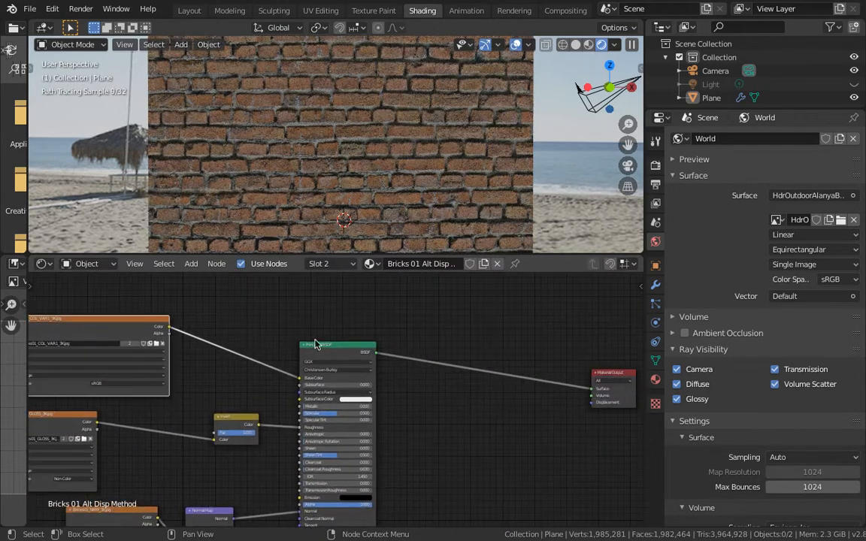
Move the Material Output node up, well above the Principled BSDF node, to make room for more nodes.
scroll(384, 354, down, 2)
drag(136, 299, 381, 422)
middle_drag(349, 364, 317, 451)
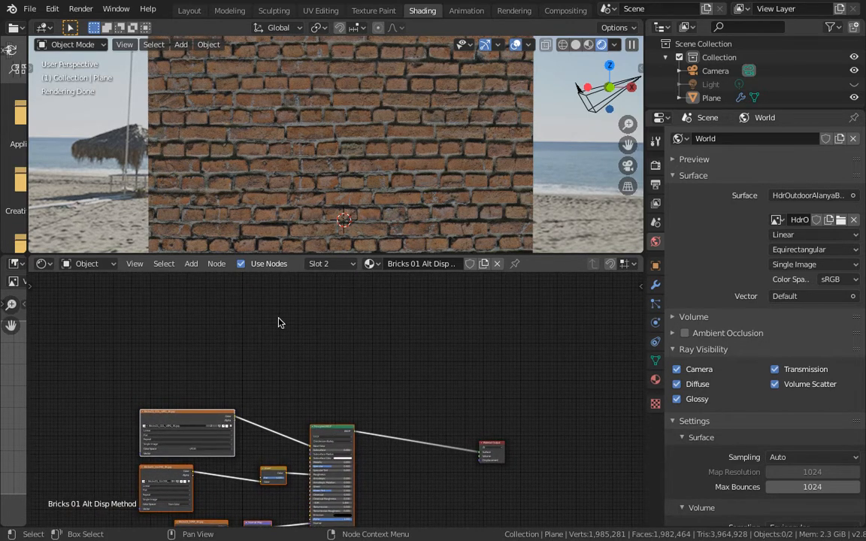
click(493, 449)
drag(493, 448, 468, 339)
scroll(398, 373, up, 2)
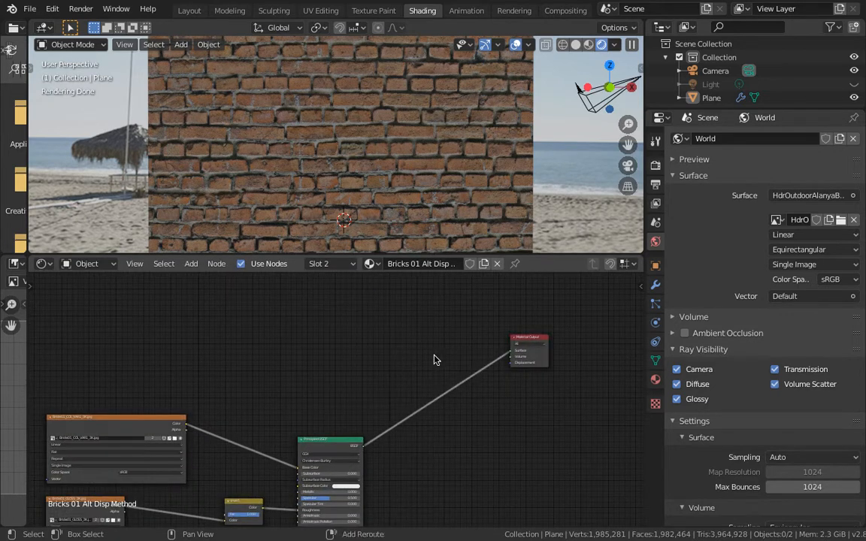
Add a Mix Shader node and place it unconnected beside the Material Output node, on its input side.
key(shift+a)
click(434, 358)
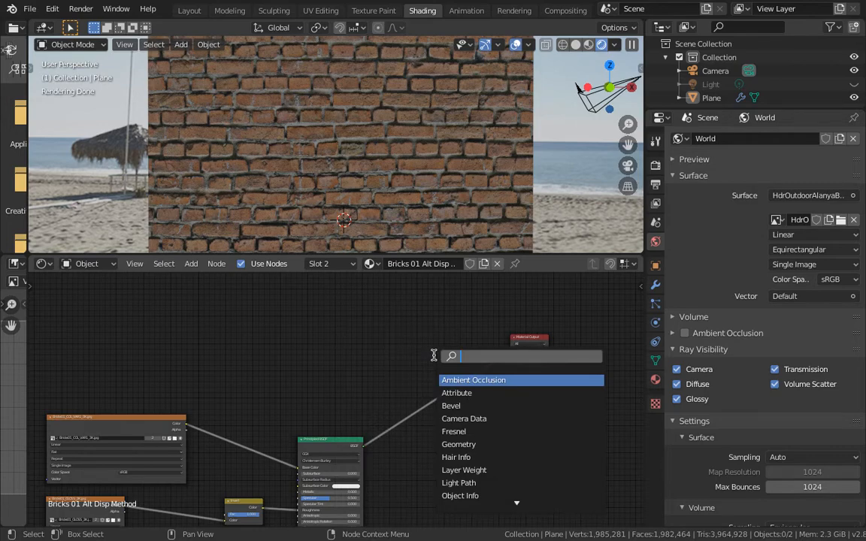
text(mix)
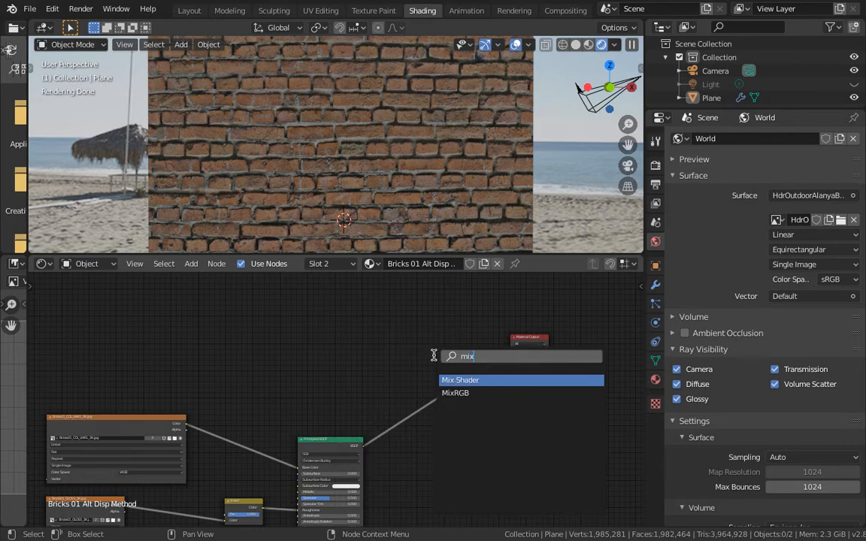
key(Return)
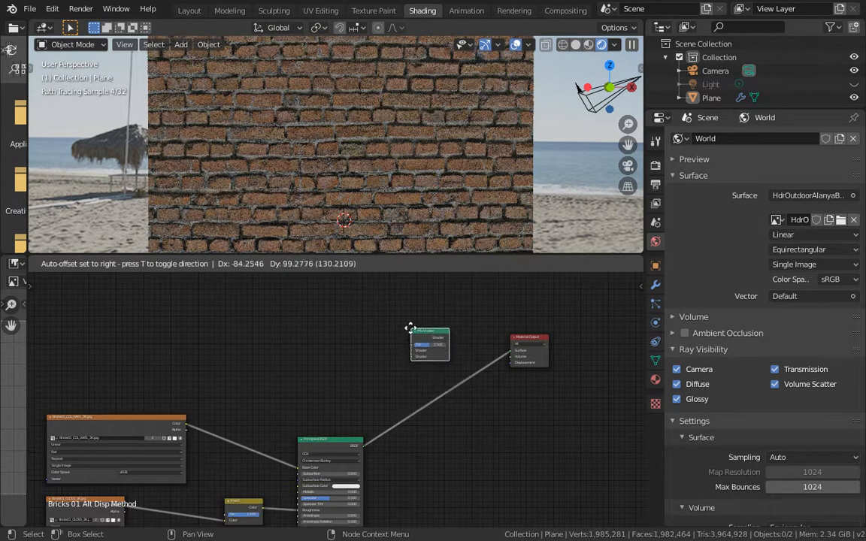
click(411, 330)
scroll(435, 346, up, 8)
middle_drag(512, 350, 416, 445)
scroll(431, 425, down, 1)
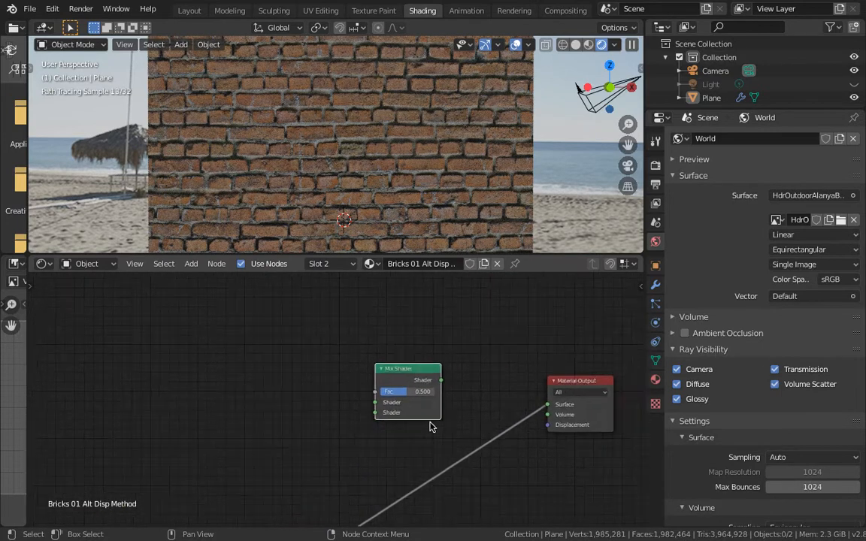
mouse_move(628, 7)
click(593, 7)
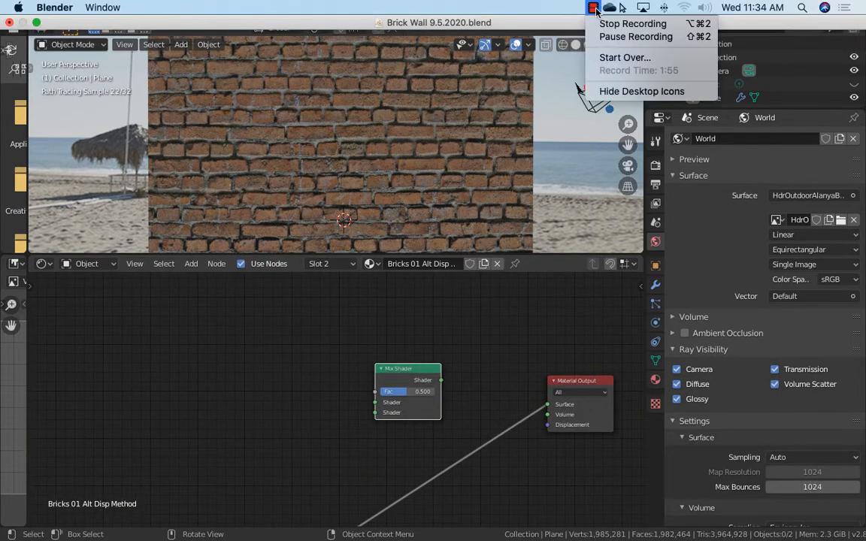
click(603, 35)
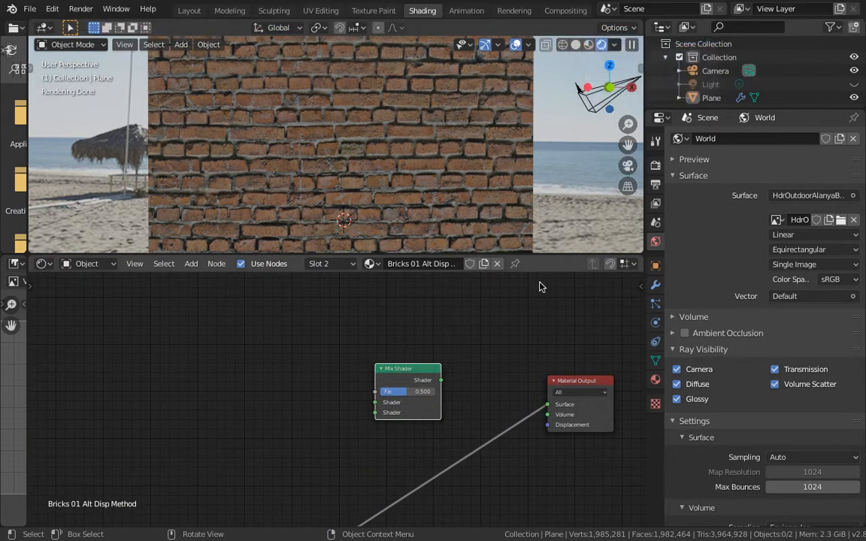
scroll(445, 373, up, 3)
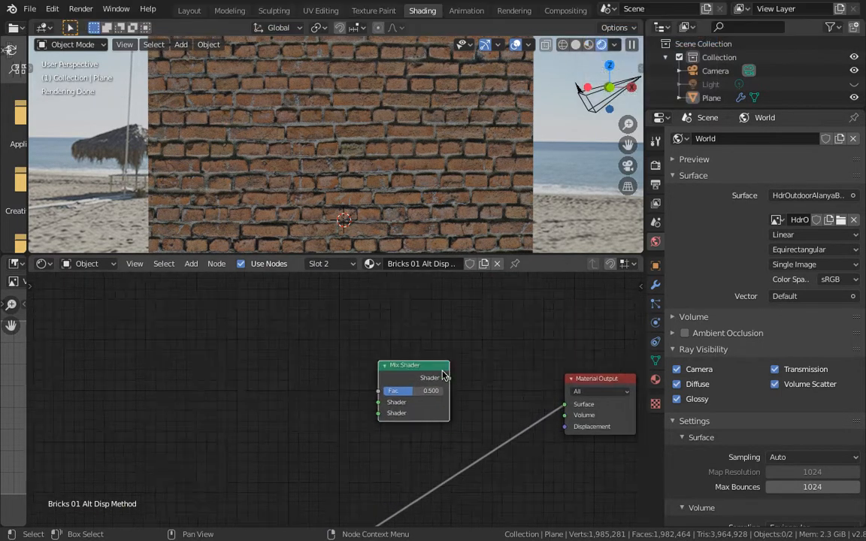
Examine the Mix Shader node's factor and shader inputs and its placement relative to the Principled BSDF and Material Output nodes.
middle_drag(414, 342, 372, 312)
scroll(376, 319, down, 1)
scroll(372, 361, up, 5)
middle_drag(372, 361, 323, 390)
scroll(323, 391, down, 1)
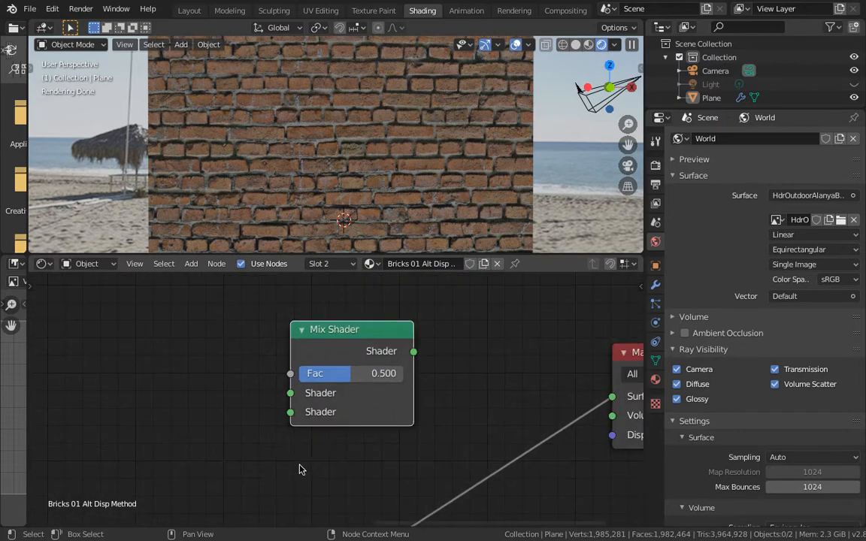
middle_drag(293, 416, 369, 372)
scroll(338, 422, down, 2)
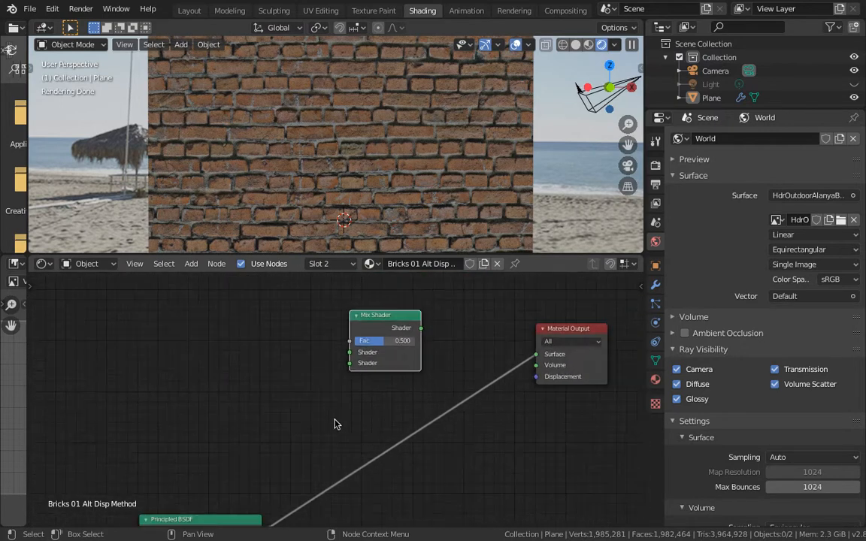
middle_drag(234, 503, 239, 472)
middle_drag(324, 393, 276, 467)
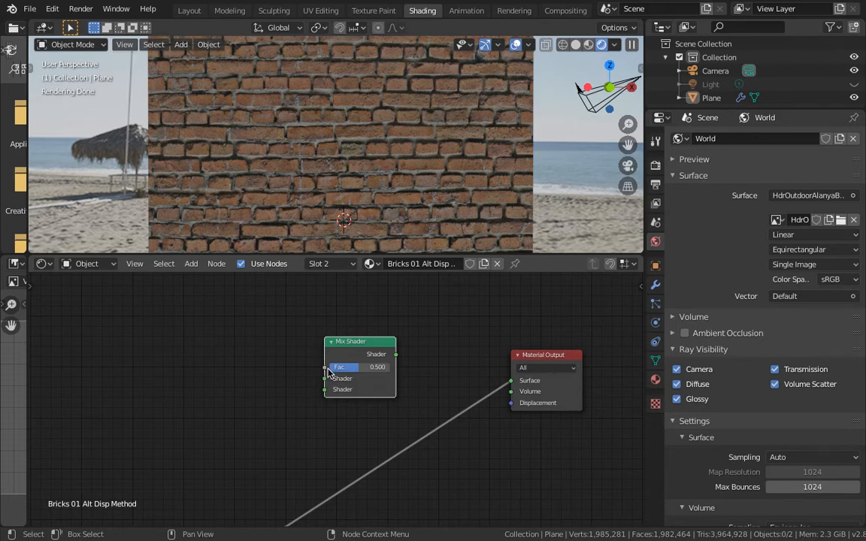
Switch to Photoshop and ready the Brush tool with the yellow foreground color d6c323.
key(super+Tab)
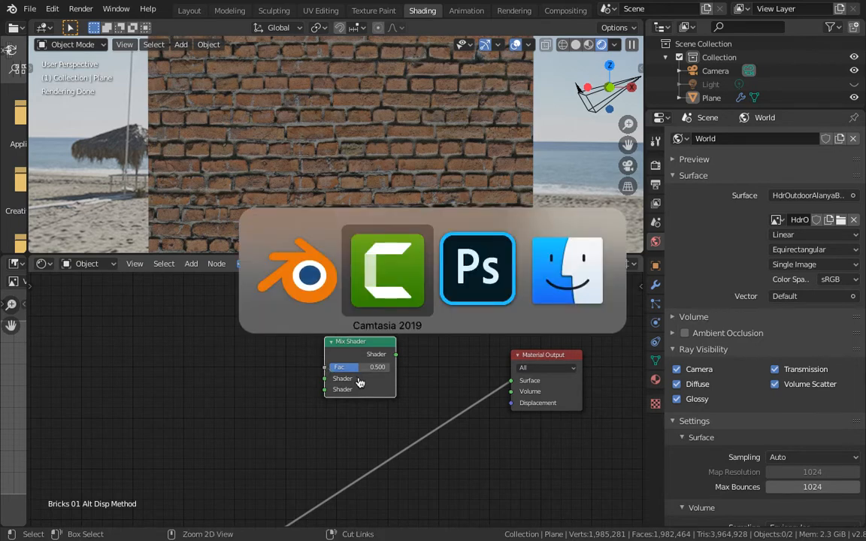
key(super+Tab)
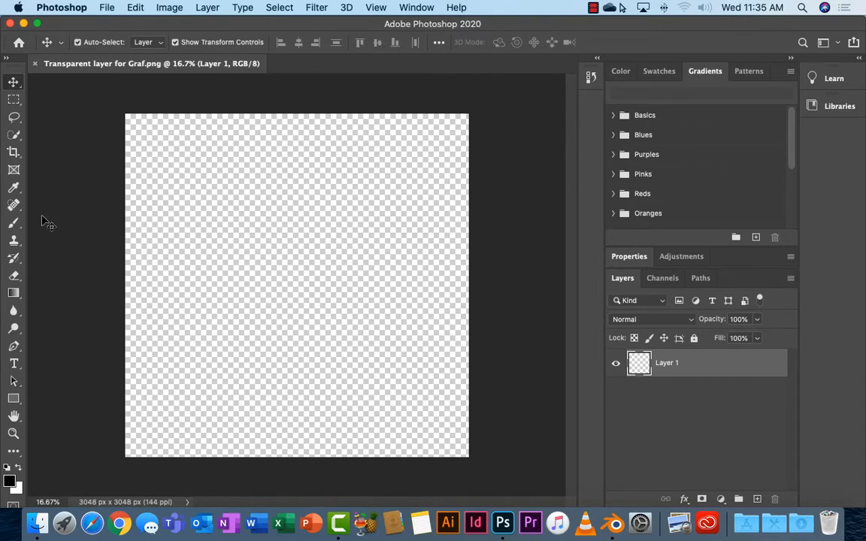
click(13, 225)
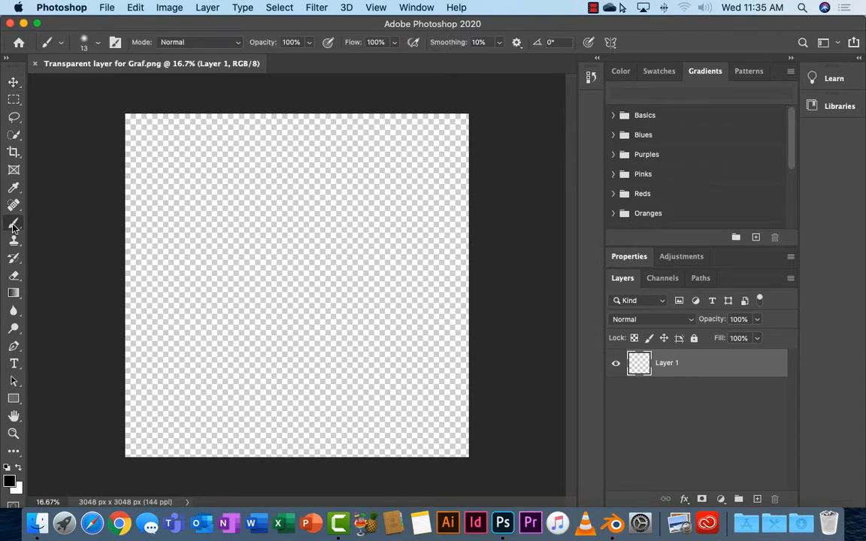
click(9, 480)
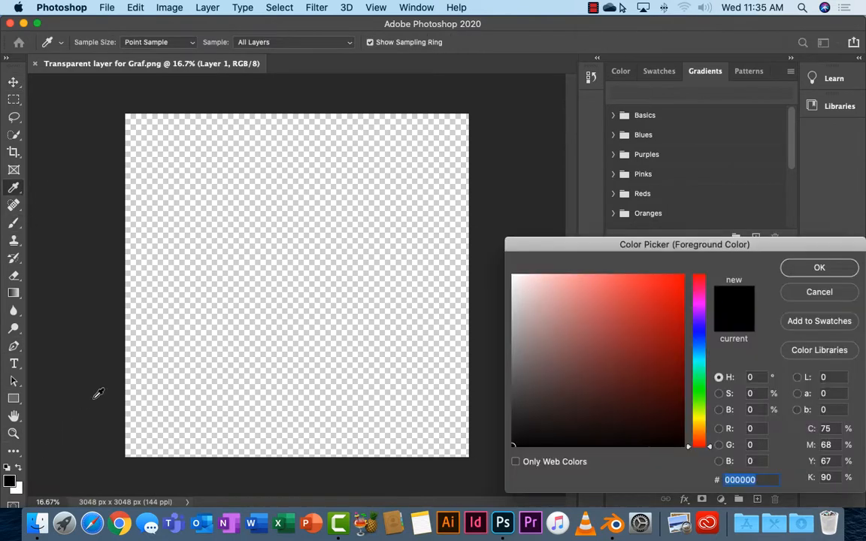
click(699, 422)
click(656, 301)
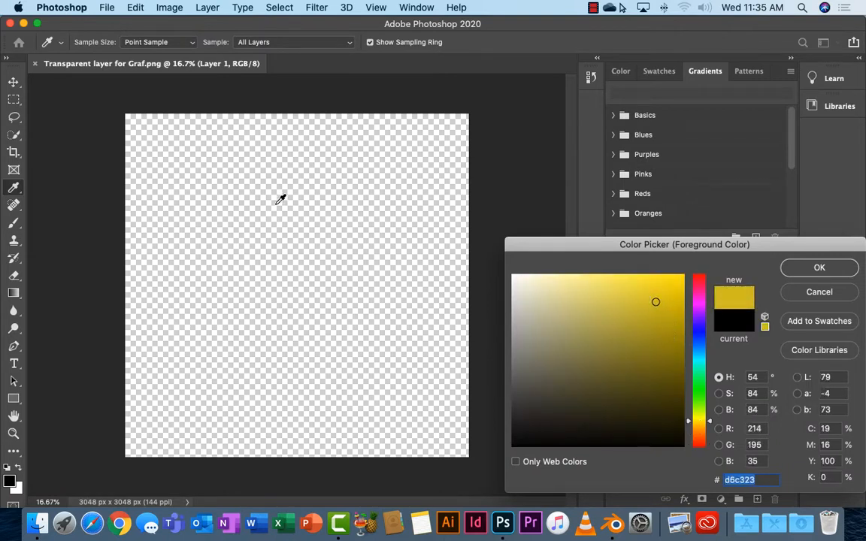
click(802, 273)
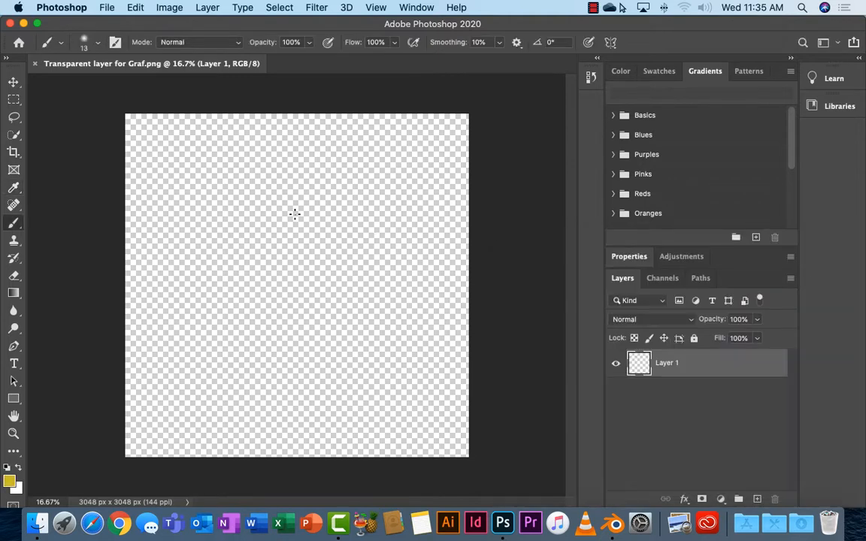
Enlarge the brush to size 400 and dab two round yellow eyes in the upper half of the transparent layer.
key(bracketright)
key(bracketright)
key(bracketright)
key(bracketright)
key(bracketright)
key(bracketright)
key(bracketright)
key(bracketright)
click(222, 213)
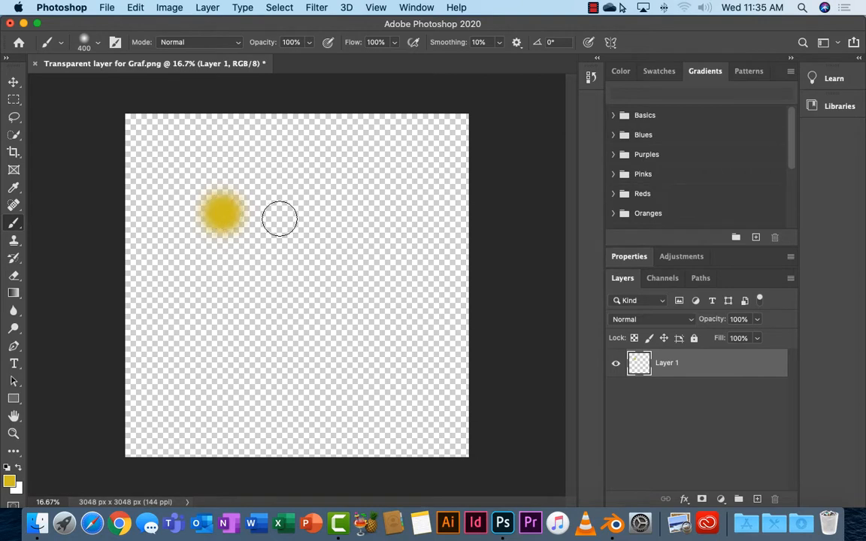
click(342, 213)
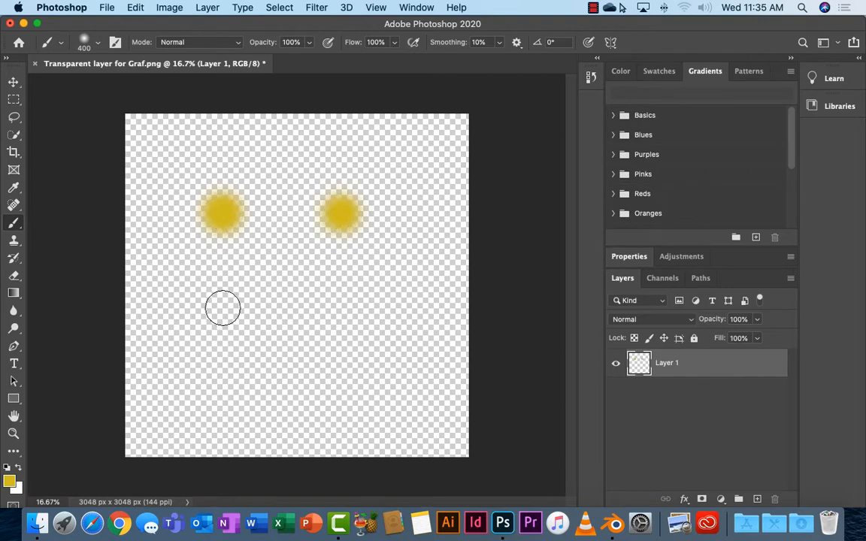
Paint a wide curved smile beneath the eyes and slightly fill out both eyes.
mouse_move(223, 305)
mouse_down()
mouse_move(306, 342)
mouse_move(360, 300)
mouse_move(271, 345)
mouse_move(355, 303)
mouse_up()
drag(341, 209, 349, 213)
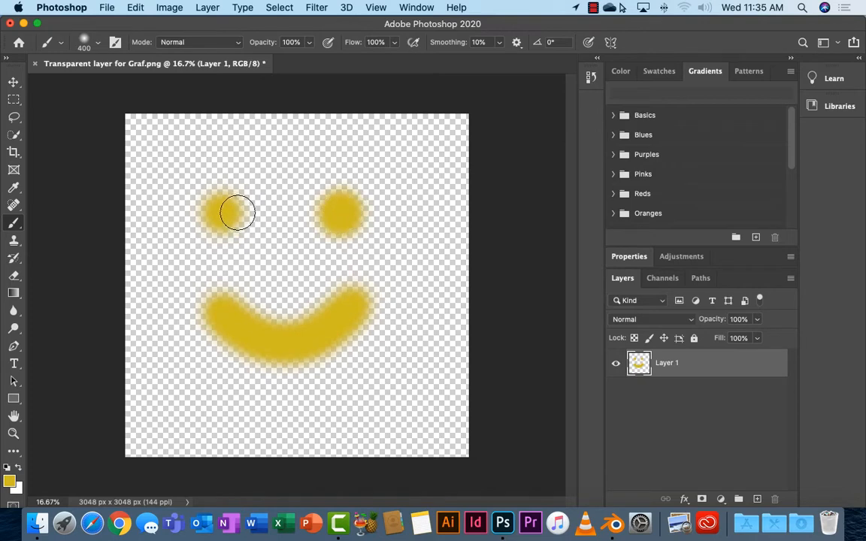
drag(236, 209, 228, 211)
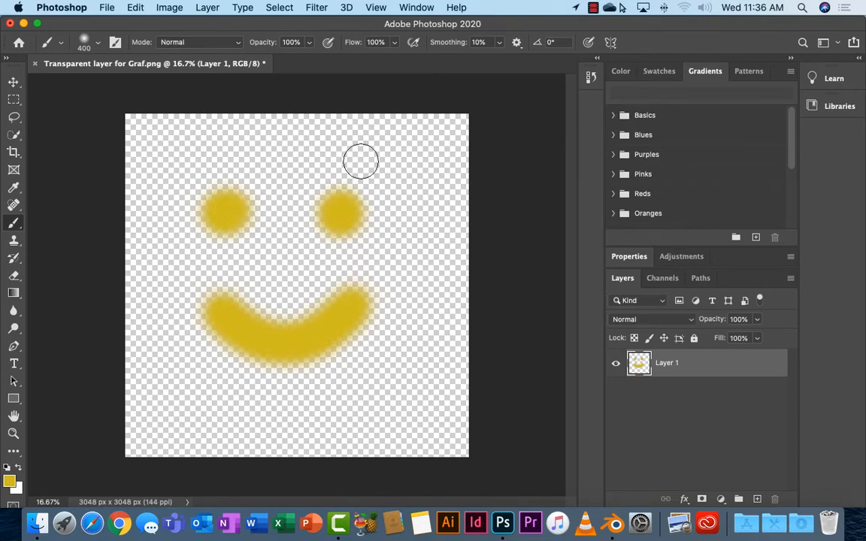
Save the smiley as a PNG copy named Transparent layer for Graf simile.png in the texturing Example Y13 folder, with medium file size.
click(106, 7)
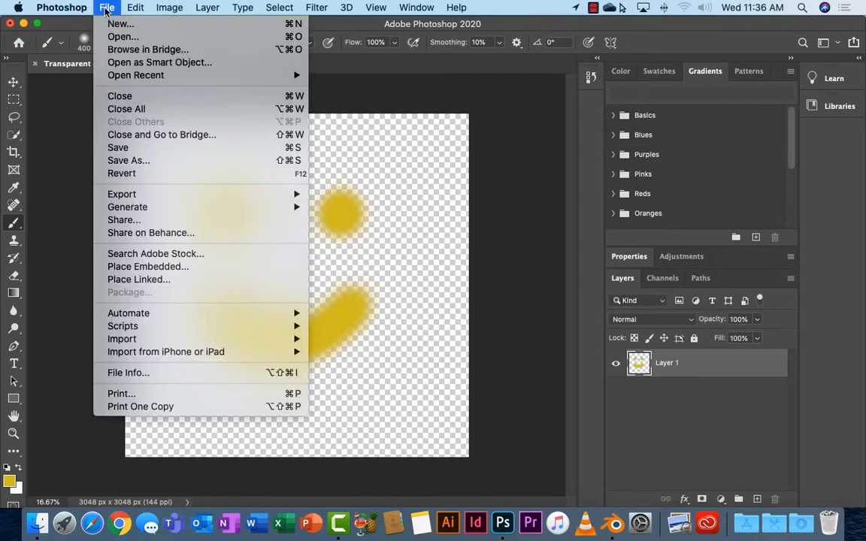
click(140, 164)
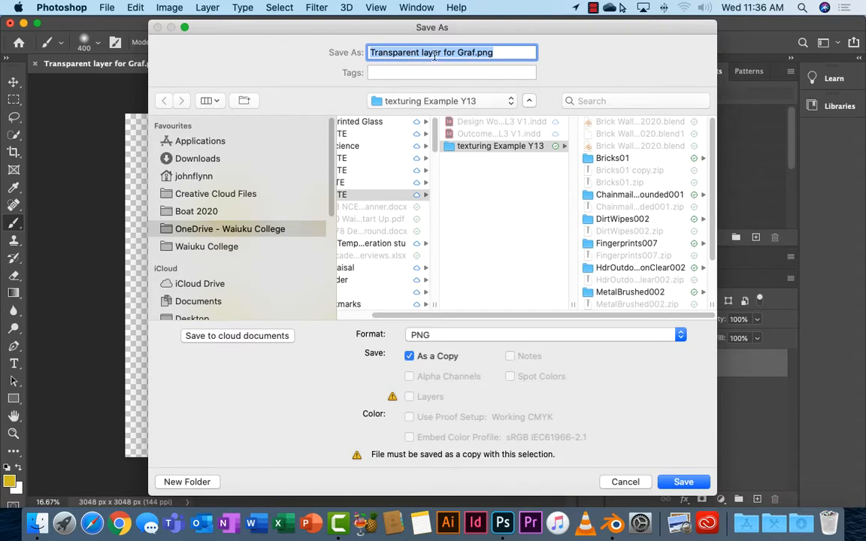
click(473, 54)
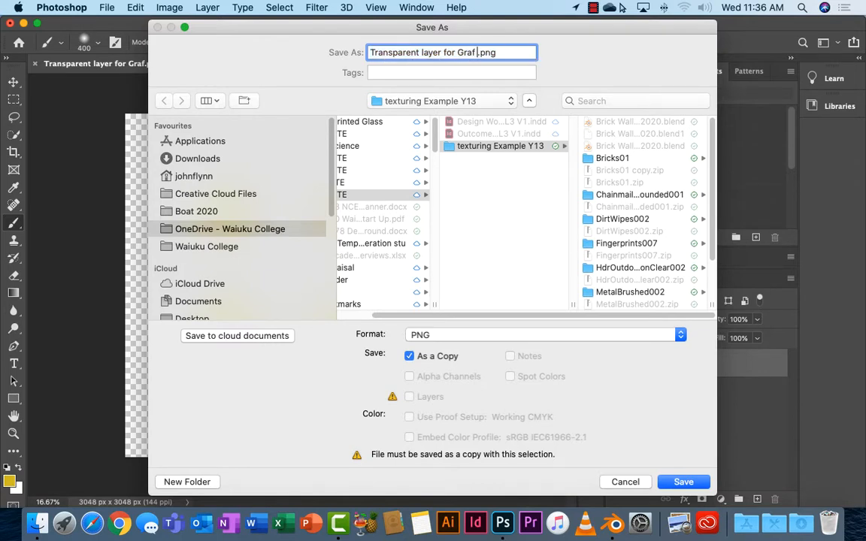
text(simile)
click(683, 482)
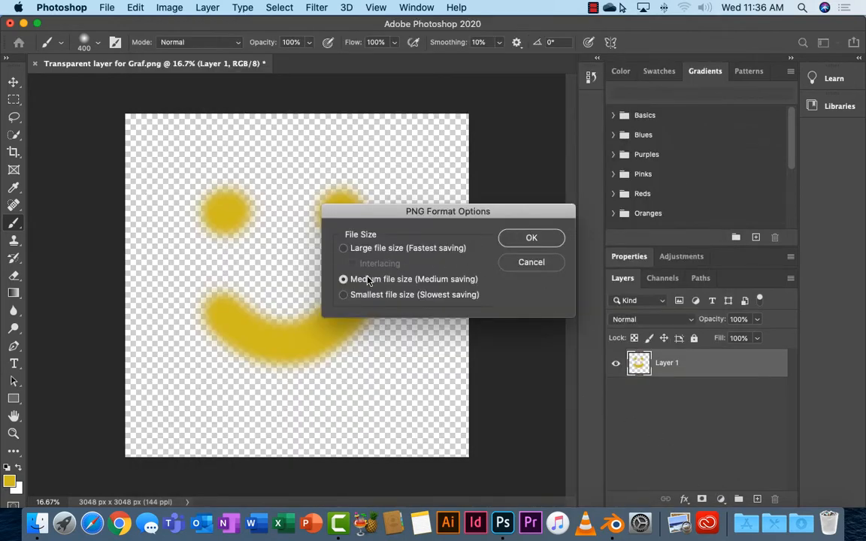
click(530, 239)
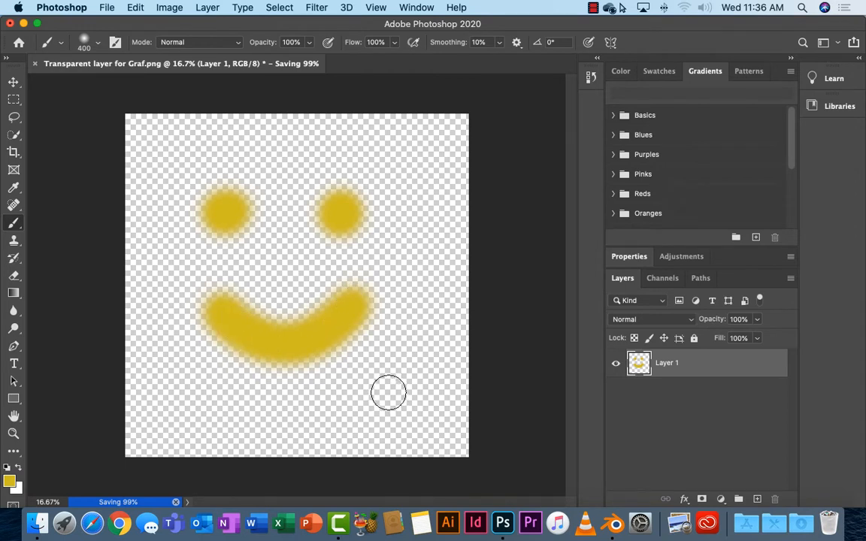
Switch back to Blender and add a second Principled BSDF node above the existing one in the brick material.
click(615, 527)
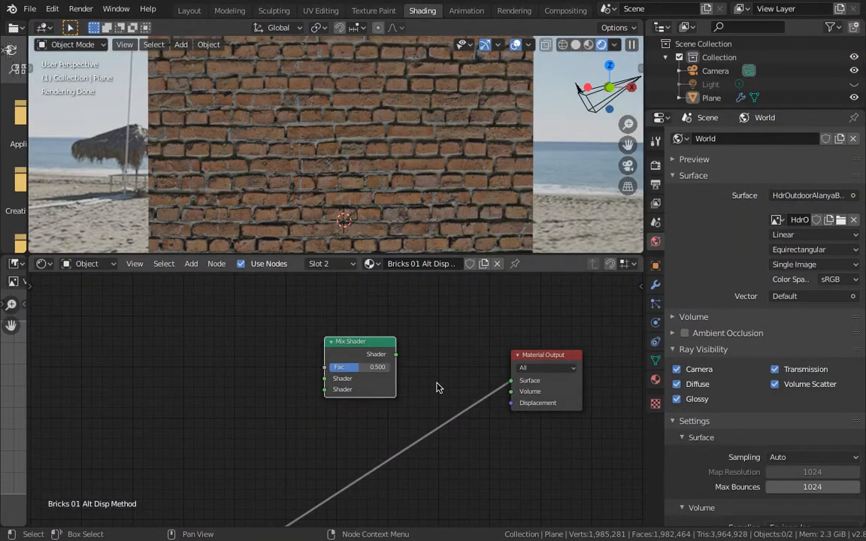
scroll(383, 377, down, 5)
scroll(376, 384, up, 2)
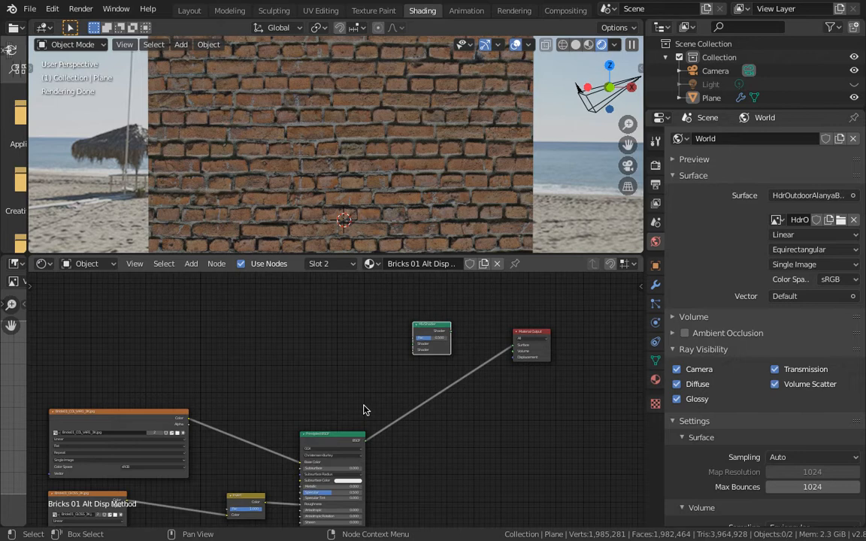
scroll(331, 383, up, 5)
middle_drag(328, 368, 322, 451)
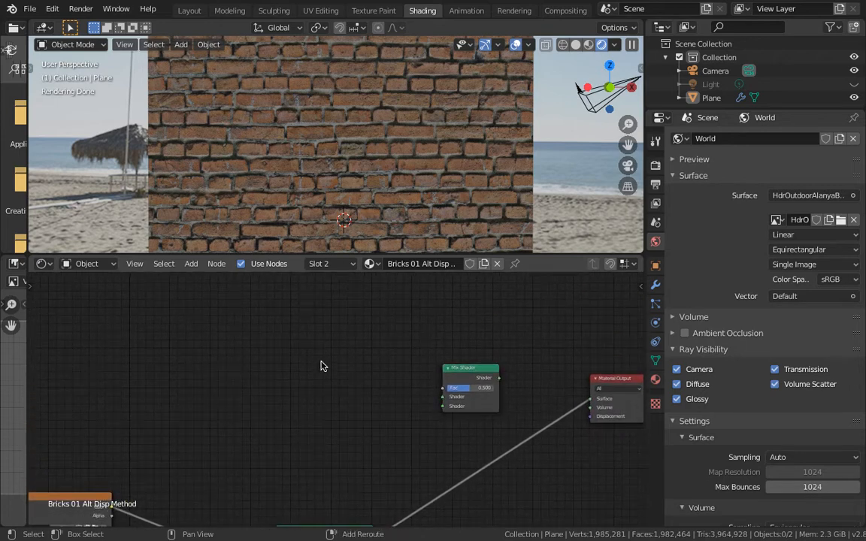
key(shift+a)
click(321, 365)
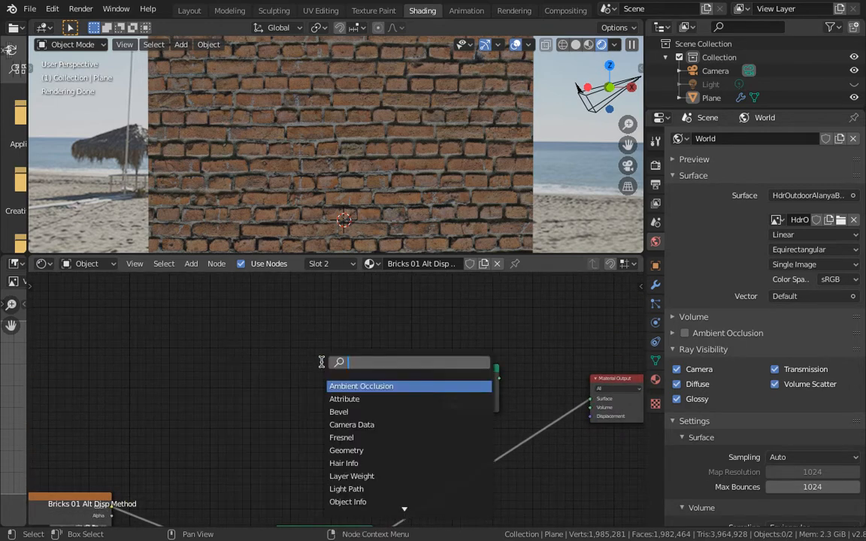
text(pri)
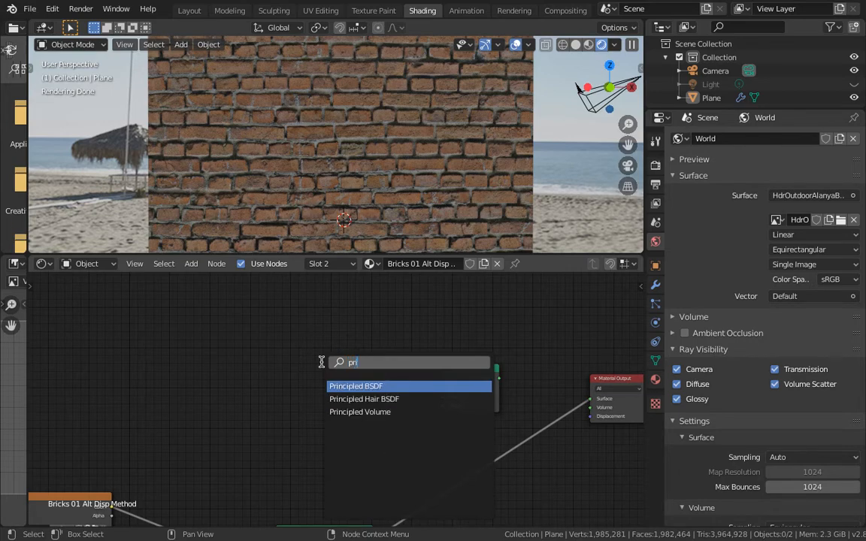
click(355, 385)
click(283, 511)
scroll(374, 476, down, 2)
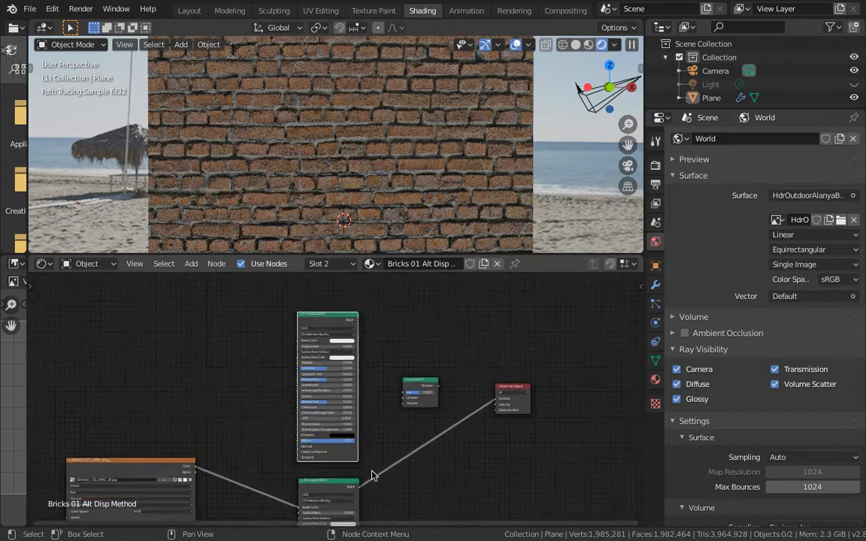
Line up the lowest image texture node with the other two and widen the lower two texture nodes to match the topmost.
scroll(374, 476, down, 3)
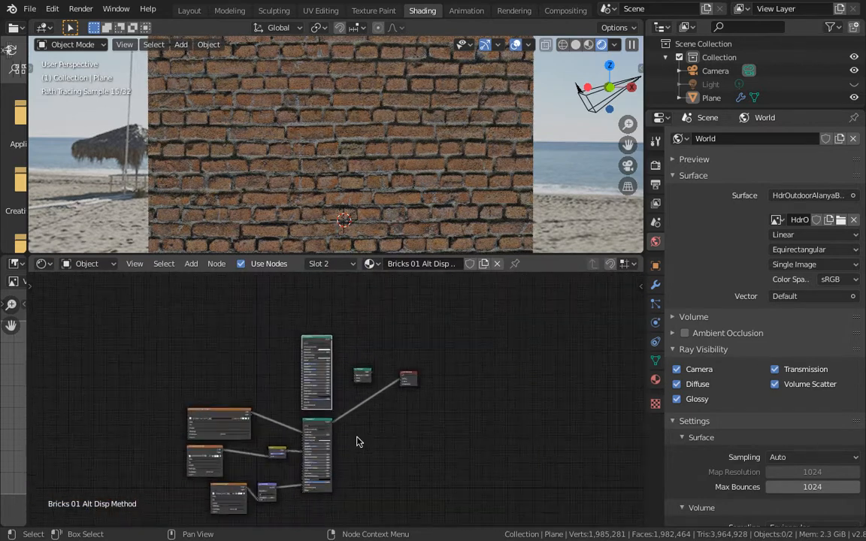
scroll(358, 442, up, 5)
middle_drag(358, 448, 375, 501)
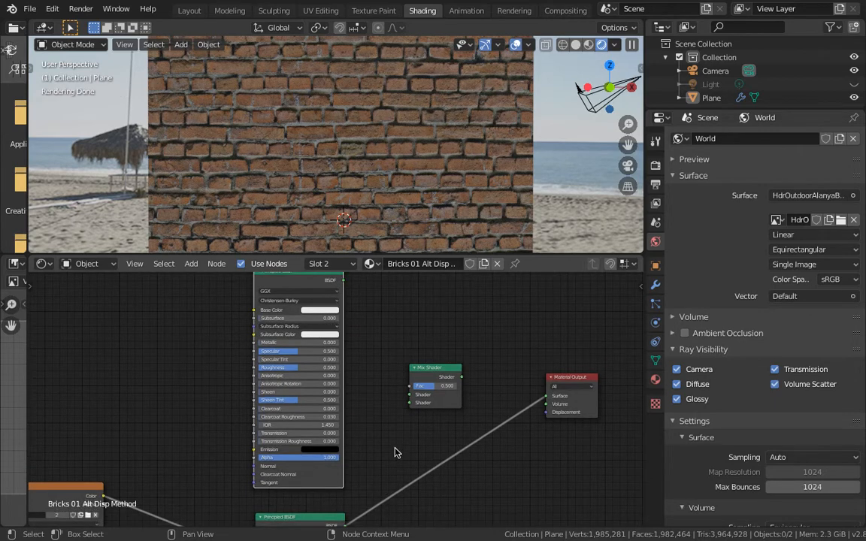
scroll(397, 452, down, 4)
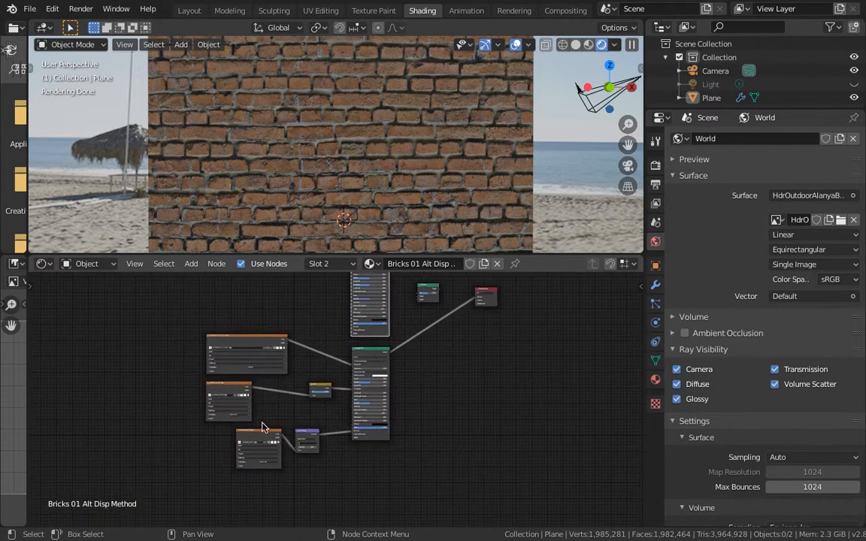
drag(259, 433, 228, 434)
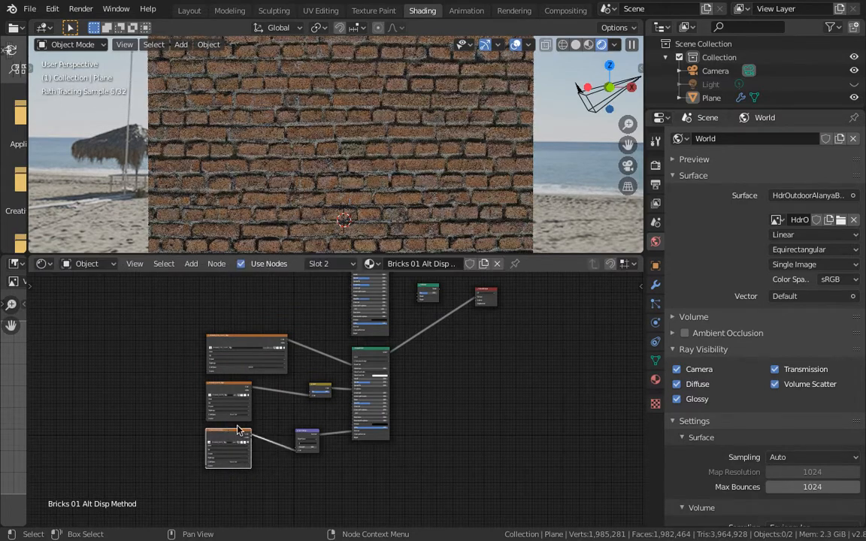
drag(251, 404, 287, 403)
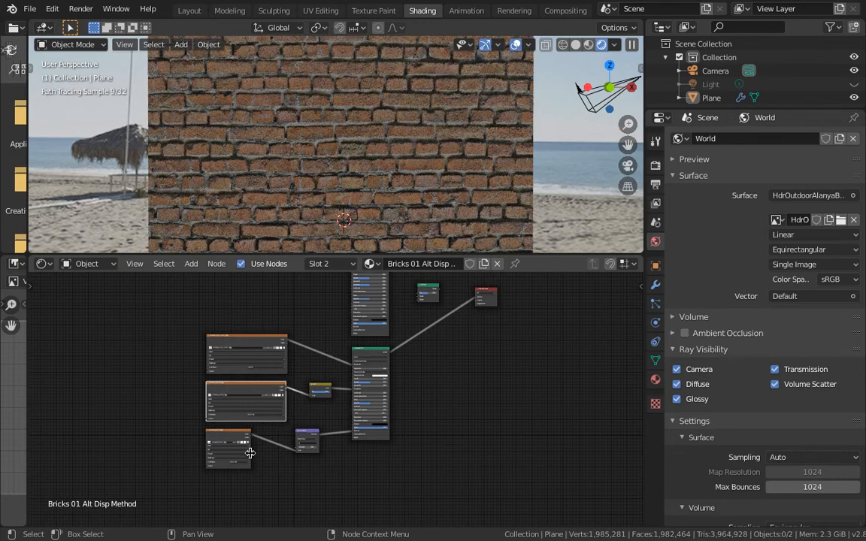
drag(251, 453, 287, 452)
Shift the purple vector node clear of the widened texture node and move the new Principled BSDF node higher.
middle_drag(314, 439, 304, 471)
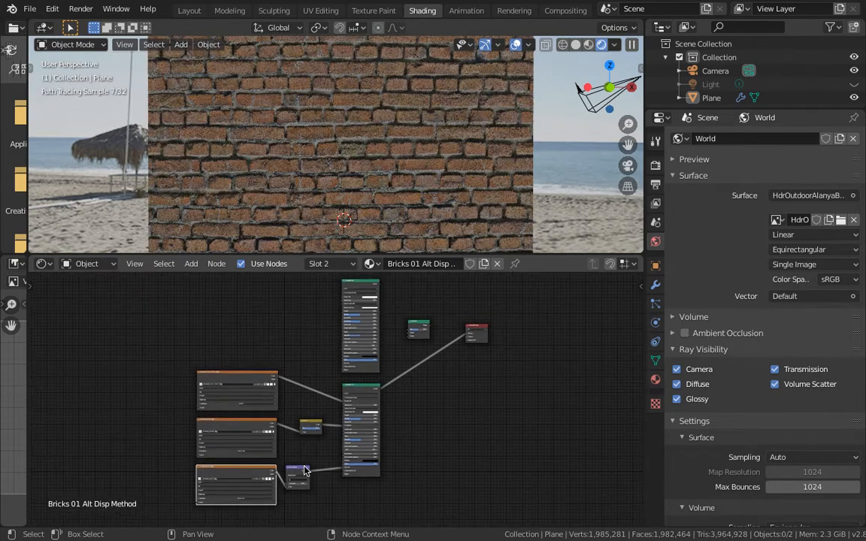
drag(305, 471, 313, 467)
middle_drag(349, 325, 336, 396)
drag(342, 356, 343, 334)
Connect the new Principled BSDF node's BSDF output to the Material Output node's Surface input, replacing the existing link.
scroll(350, 361, up, 2)
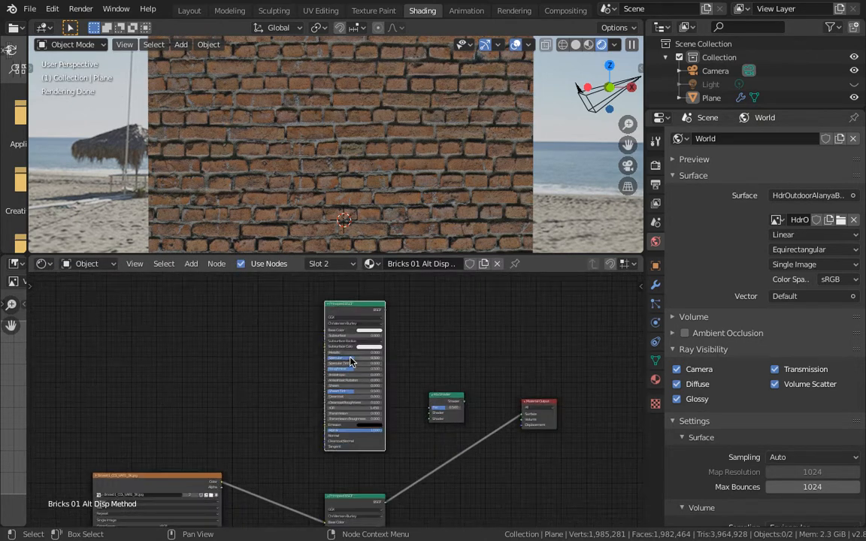
scroll(351, 361, up, 4)
middle_drag(343, 382, 301, 425)
scroll(345, 425, down, 1)
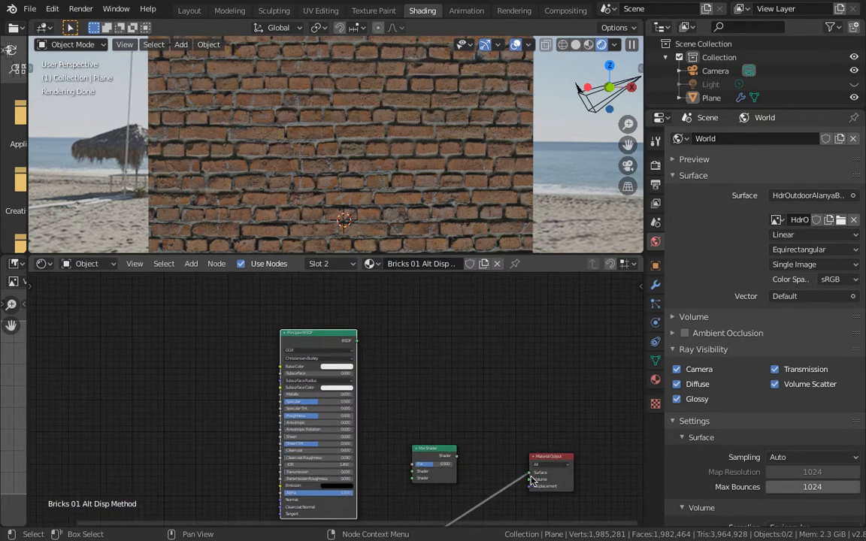
drag(358, 342, 531, 473)
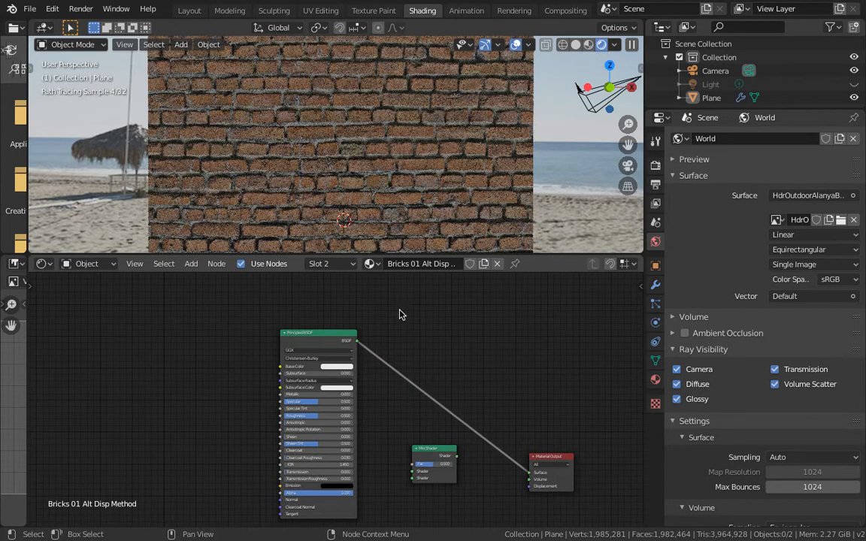
Select the brick wall plane and remove its Subdivision modifier.
click(348, 170)
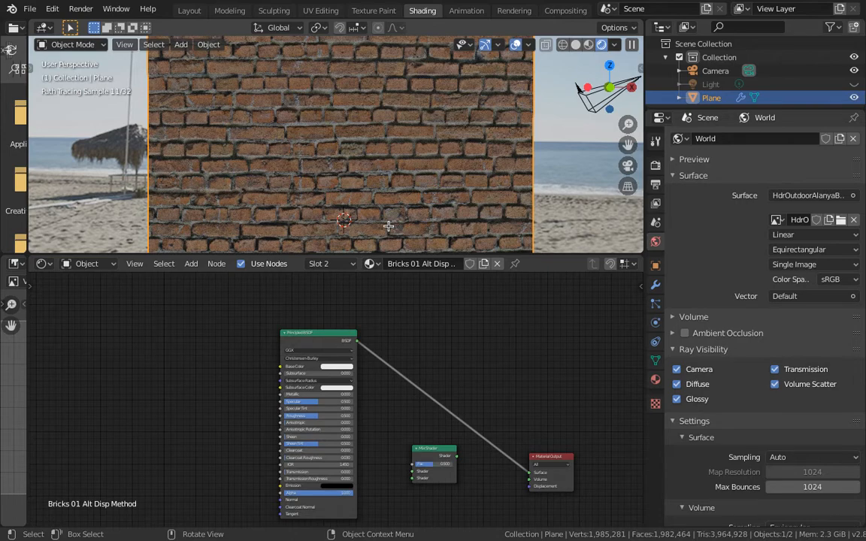
key(Tab)
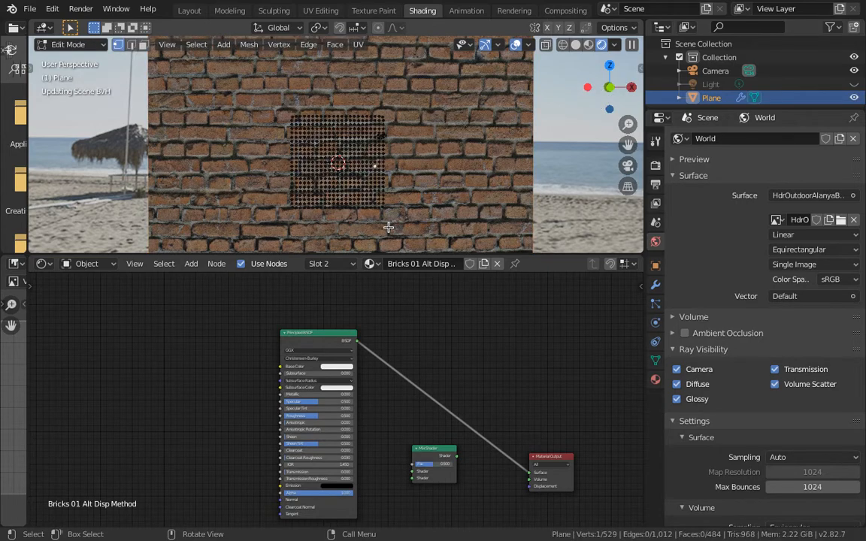
scroll(334, 164, up, 1)
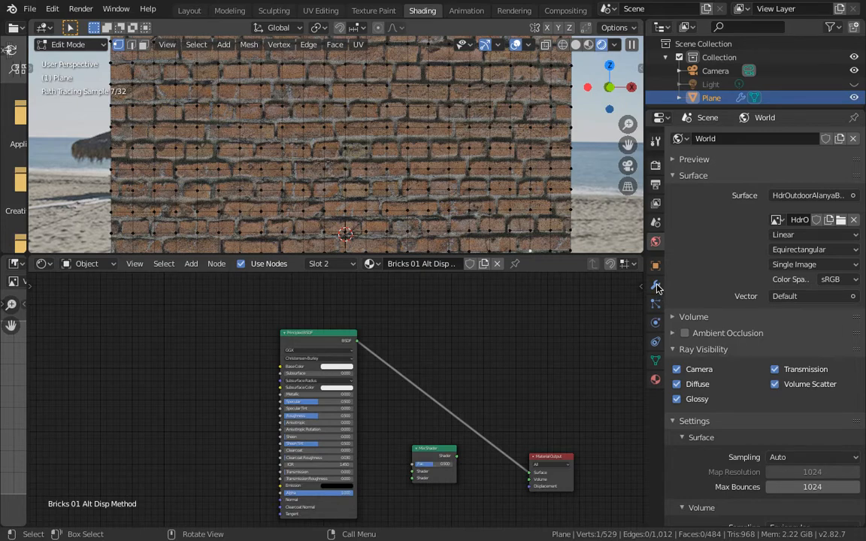
key(Tab)
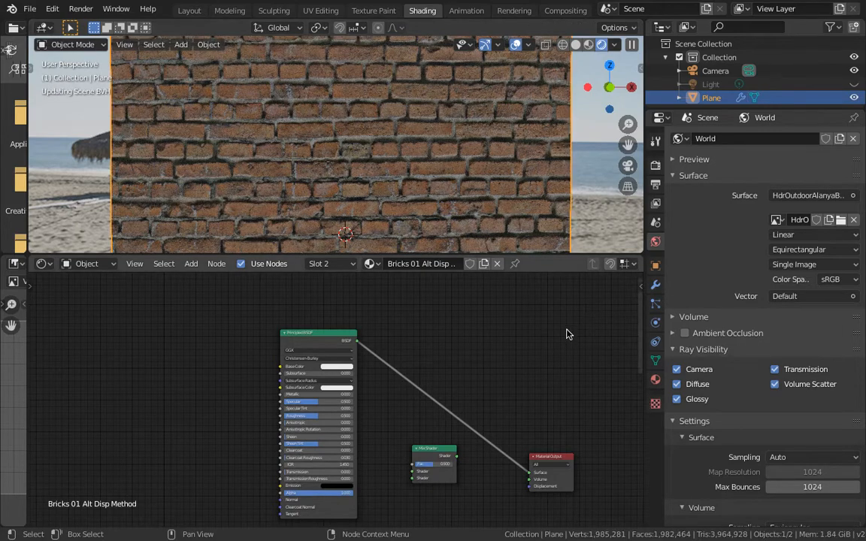
click(656, 285)
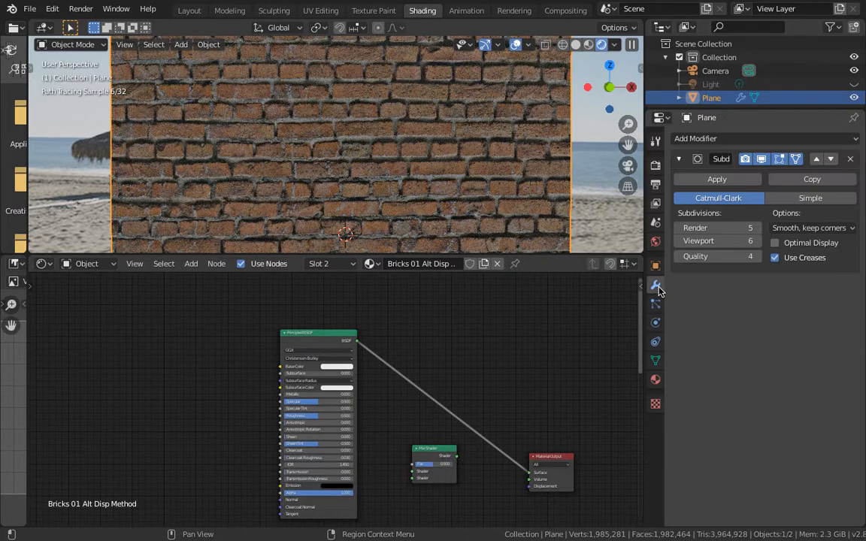
click(850, 161)
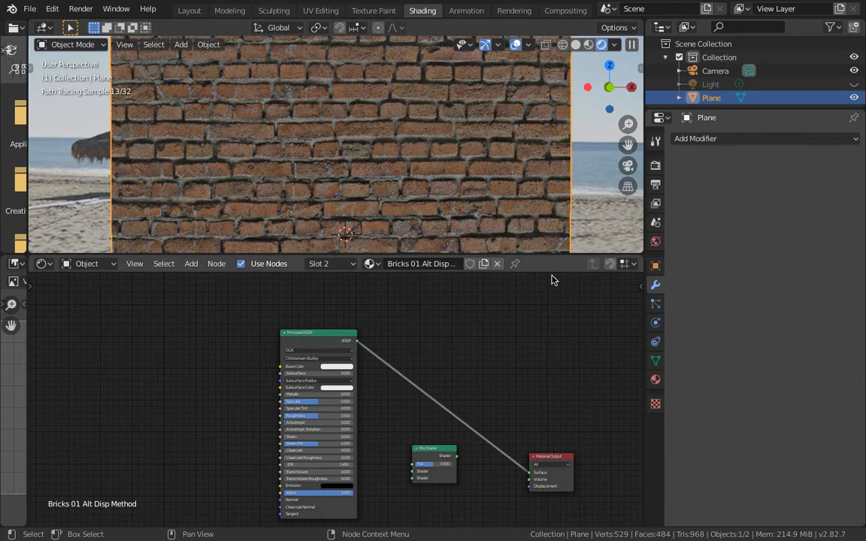
Assign the Bricks 01 Alt Disp Method material to all faces of the plane, then return to Object Mode.
click(656, 380)
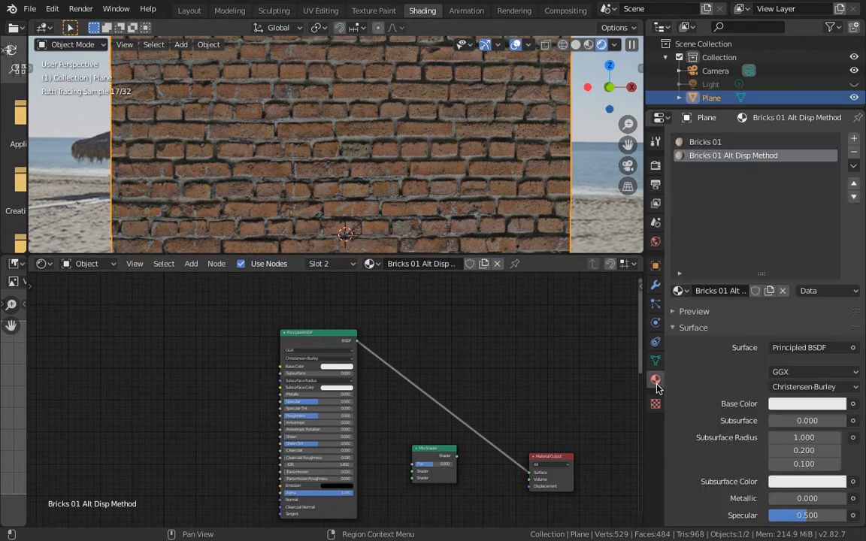
click(703, 142)
click(707, 154)
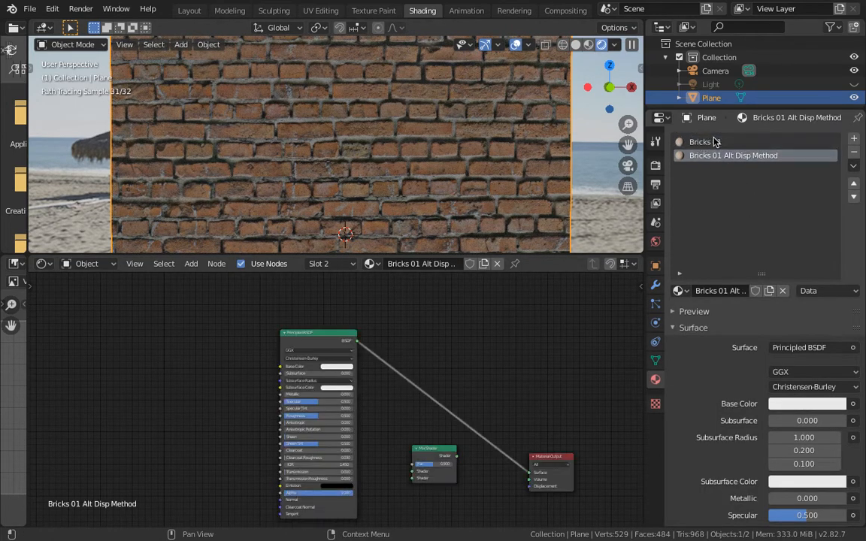
key(Tab)
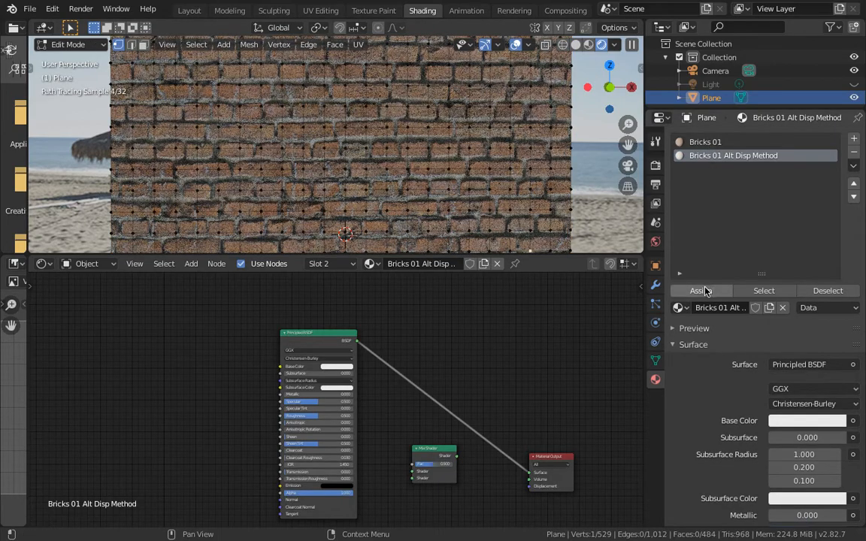
key(a)
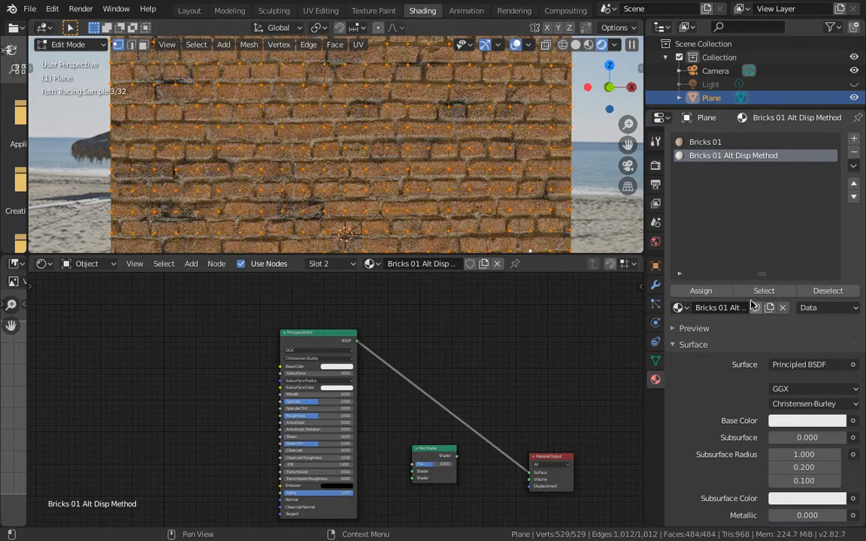
click(701, 291)
key(Tab)
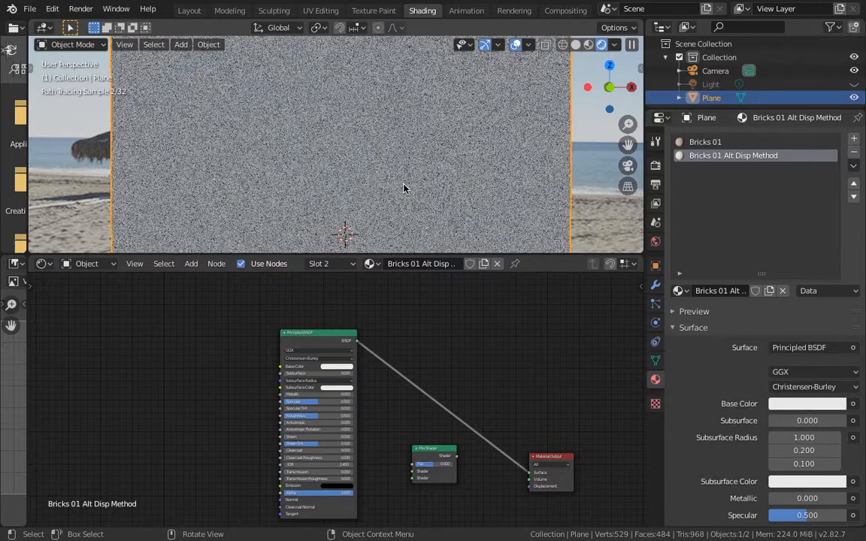
scroll(401, 191, down, 2)
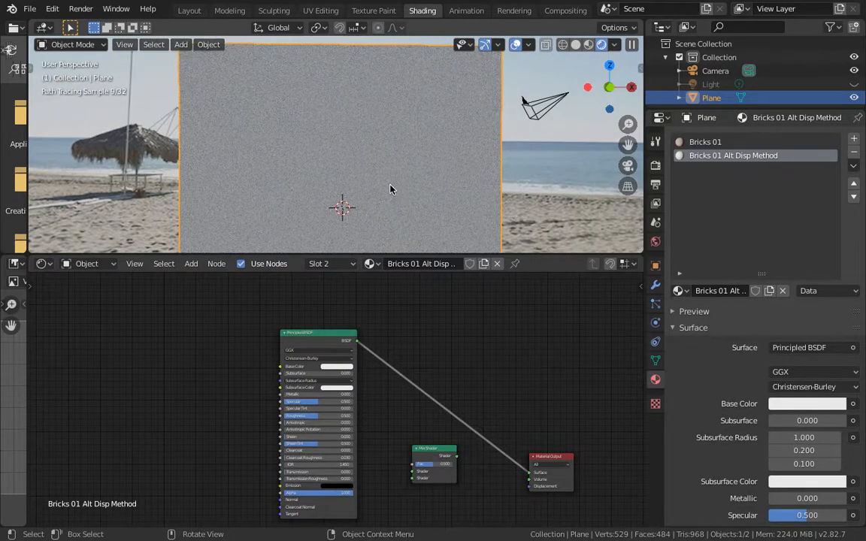
Set the Base Color of the new Principled BSDF node to red.
scroll(359, 349, up, 3)
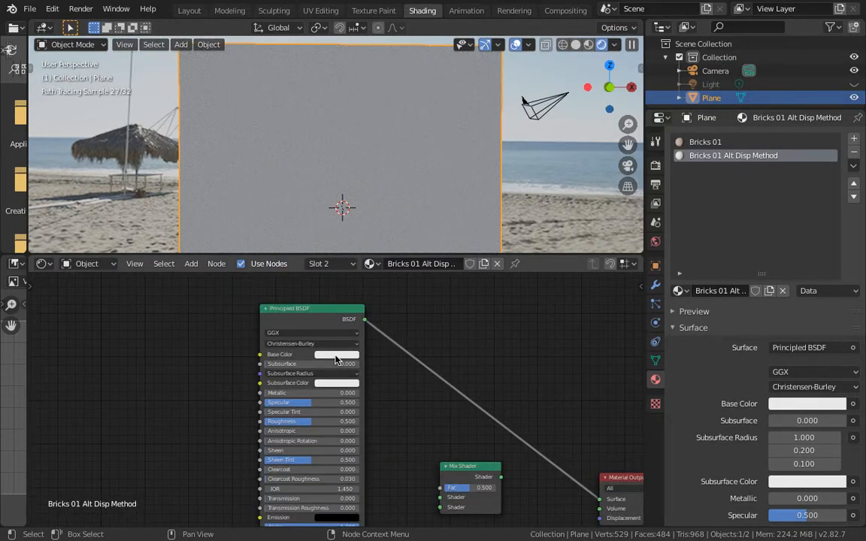
click(336, 361)
click(355, 287)
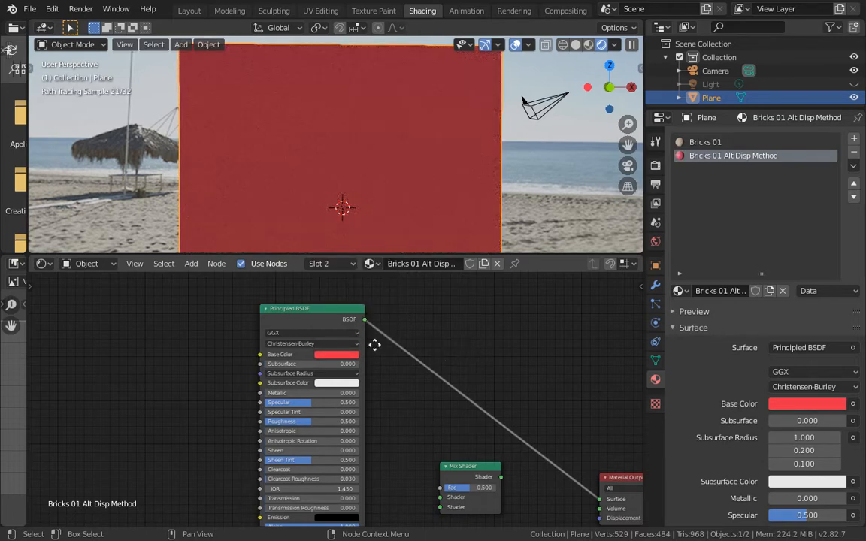
Add an Image Texture node in the empty space beside the input side of the red Principled BSDF node.
middle_drag(373, 342, 437, 354)
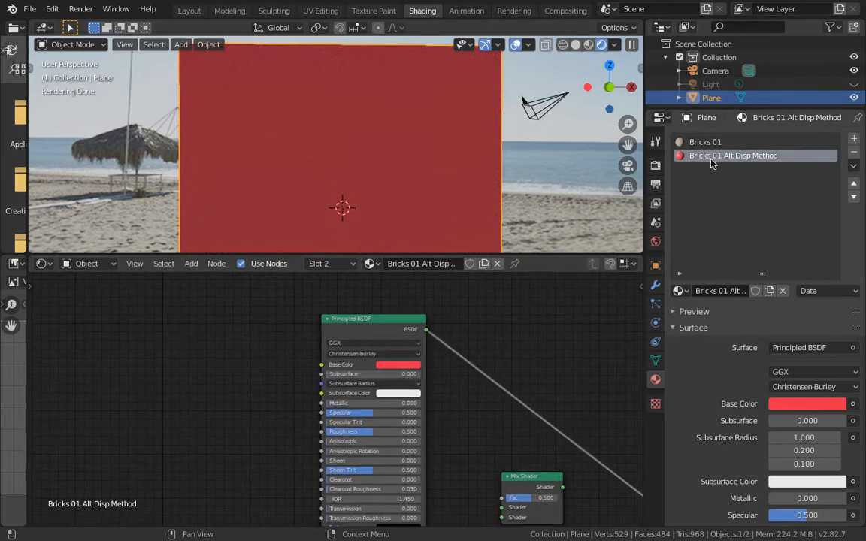
scroll(275, 374, up, 2)
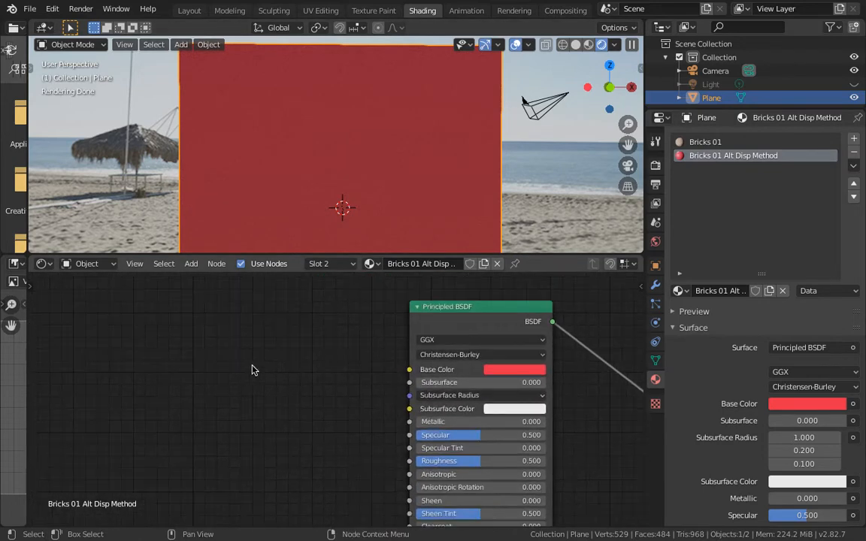
key(shift+a)
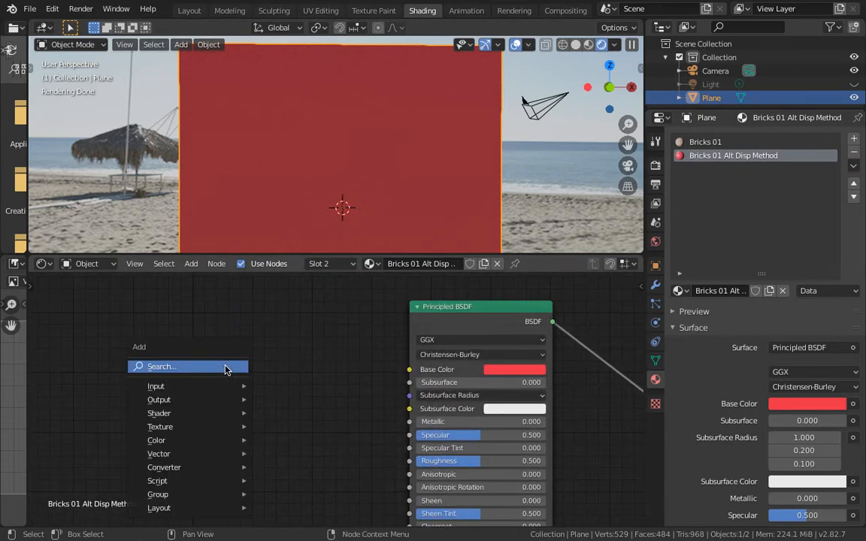
click(225, 369)
text(image)
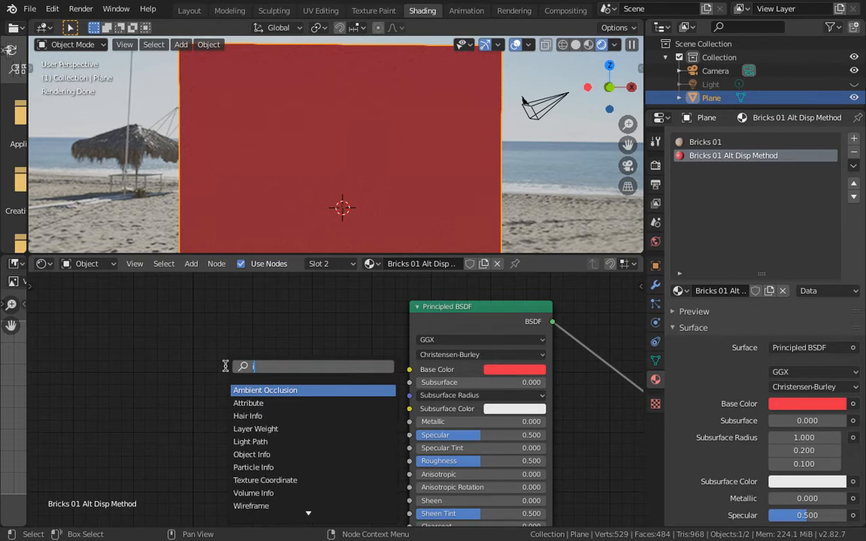
key(Return)
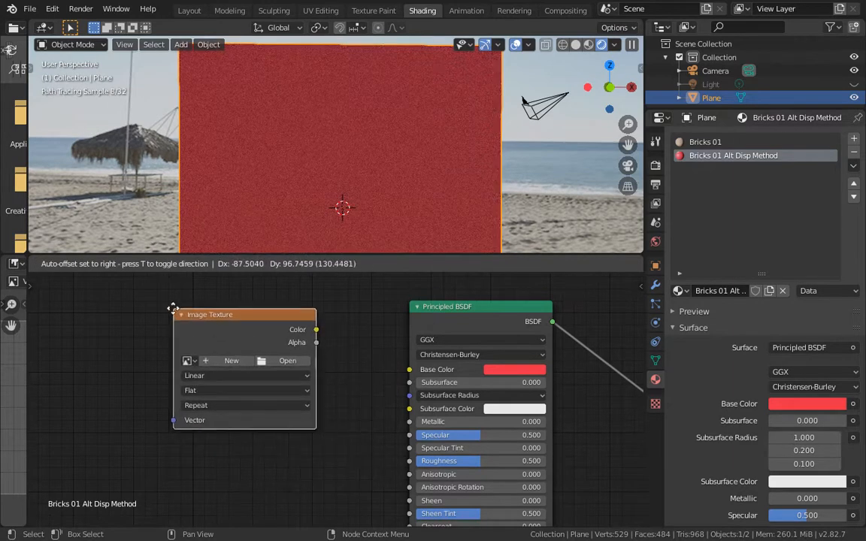
click(193, 322)
Connect the Image Texture node's Color output to the Principled BSDF's Base Color and widen the texture node.
click(352, 350)
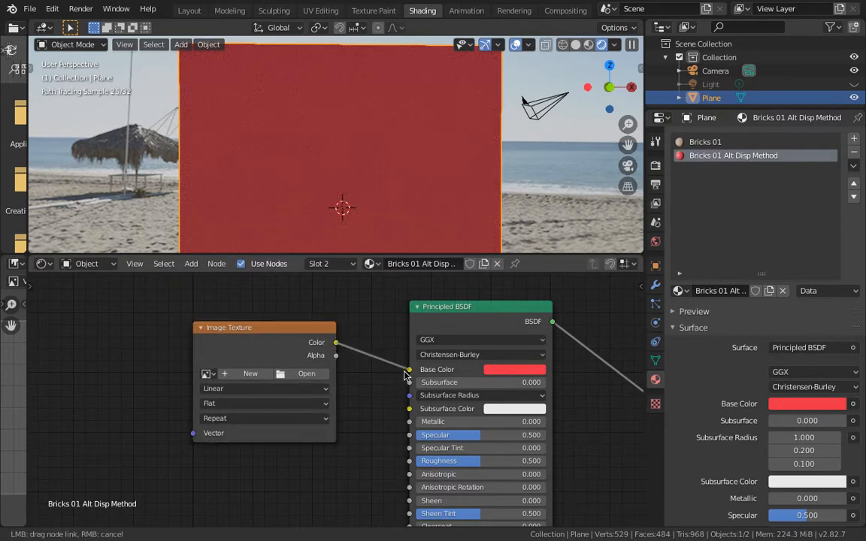
drag(336, 342, 409, 369)
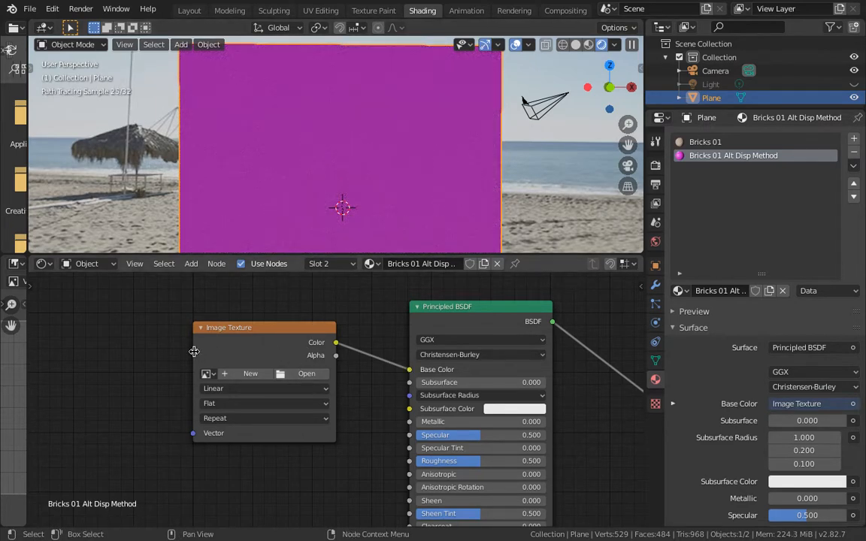
drag(194, 352, 128, 351)
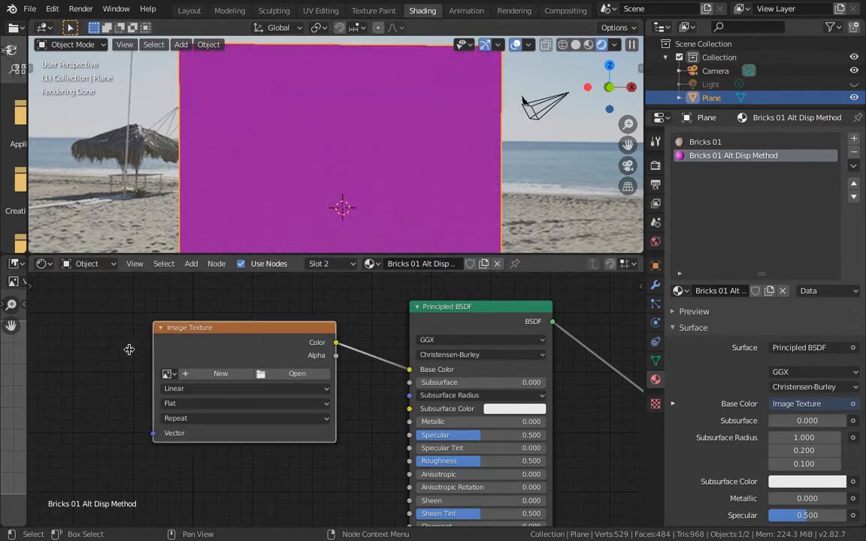
In the texture node's image browser, remove the Blender folder from the favorites and move Tutorial Videos below Dad.
click(268, 380)
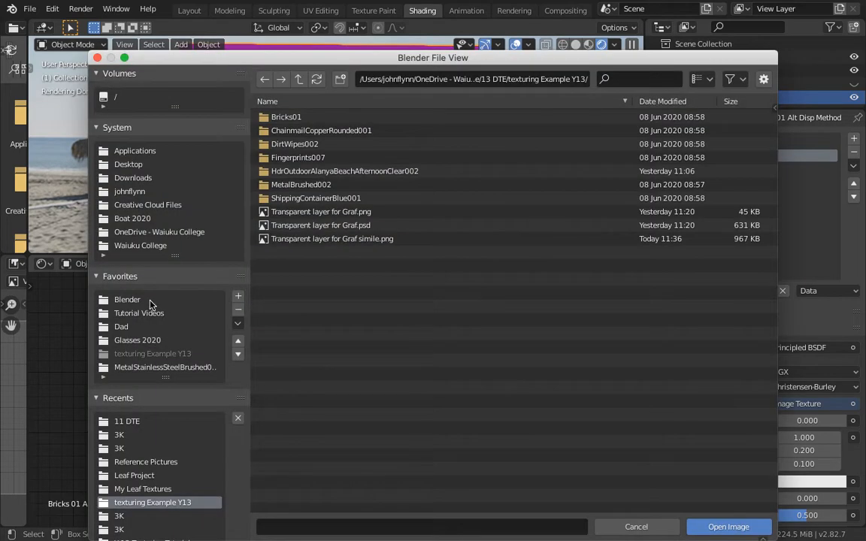
scroll(152, 316, down, 1)
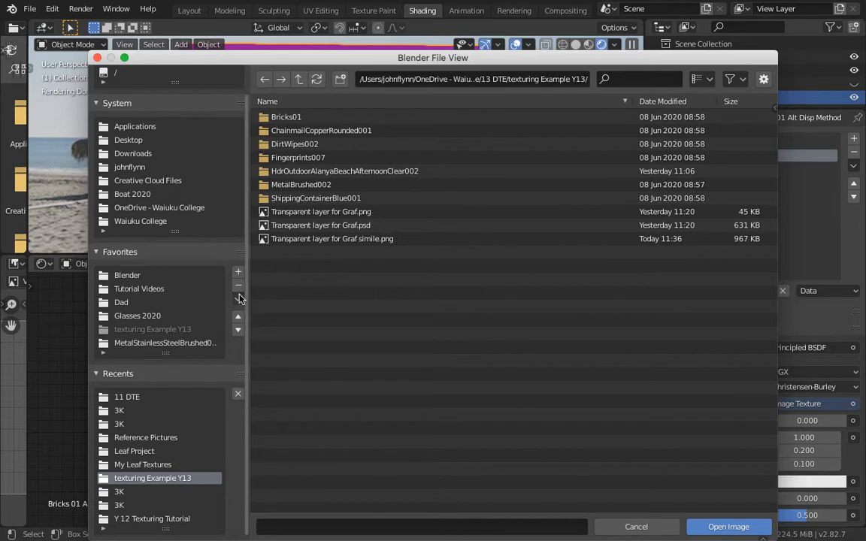
click(238, 331)
click(239, 333)
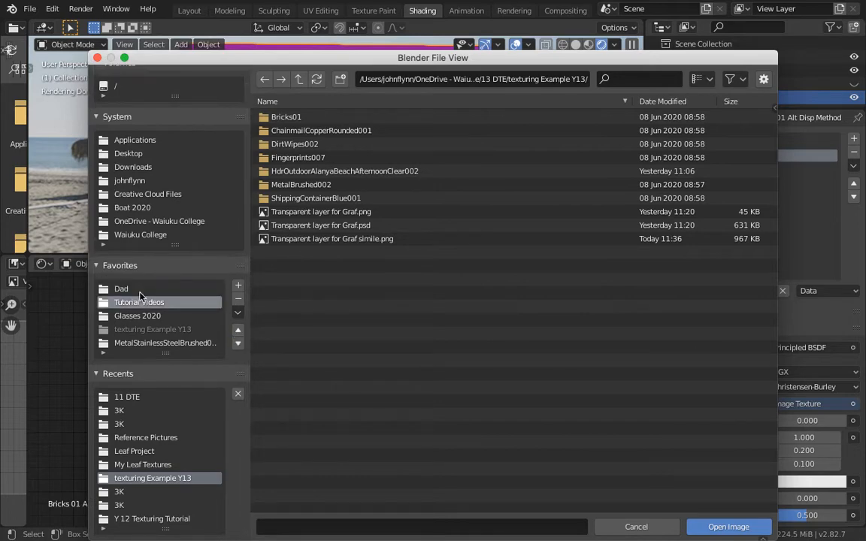
click(144, 333)
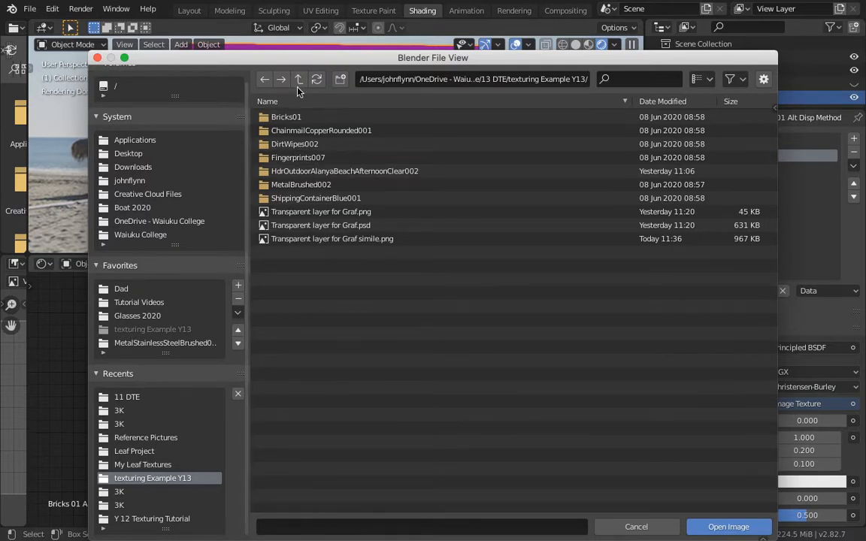
Browse from OneDrive - Waiuku College to 13 DTE/texturing Example Y13 and add that folder to the favorites.
click(166, 223)
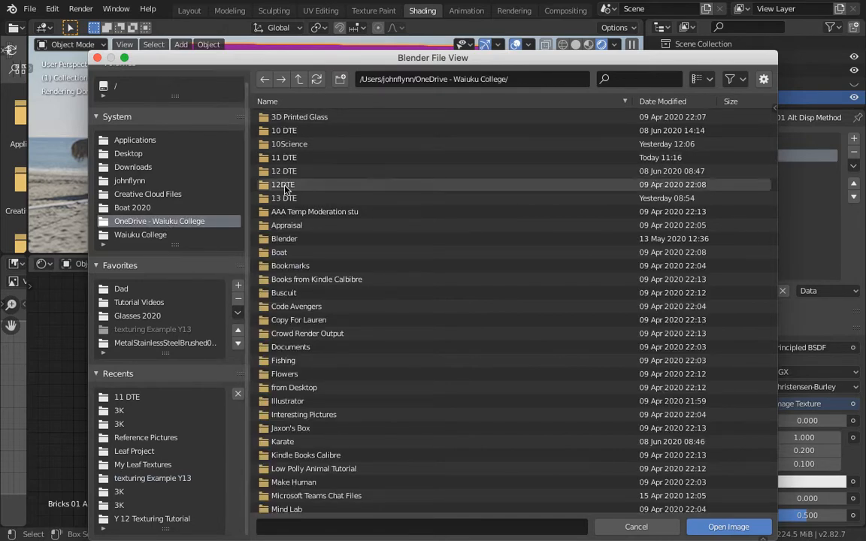
double_click(282, 181)
double_click(292, 122)
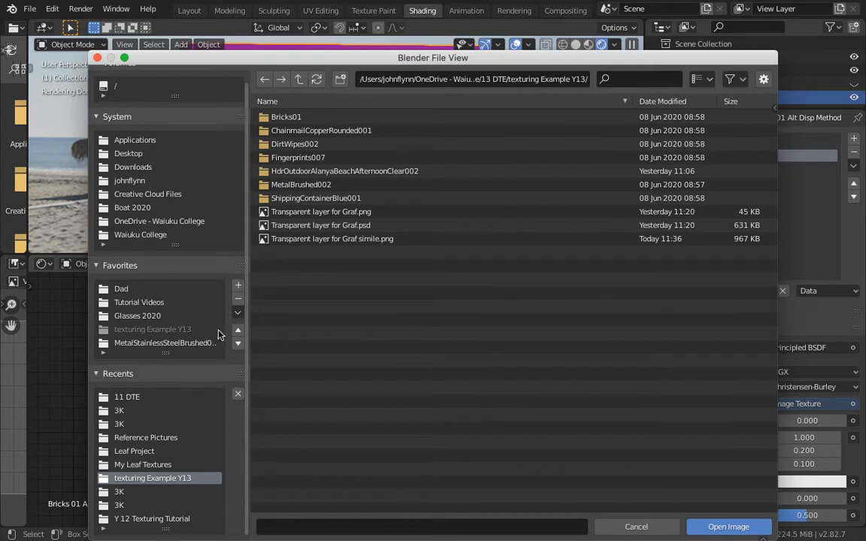
click(238, 285)
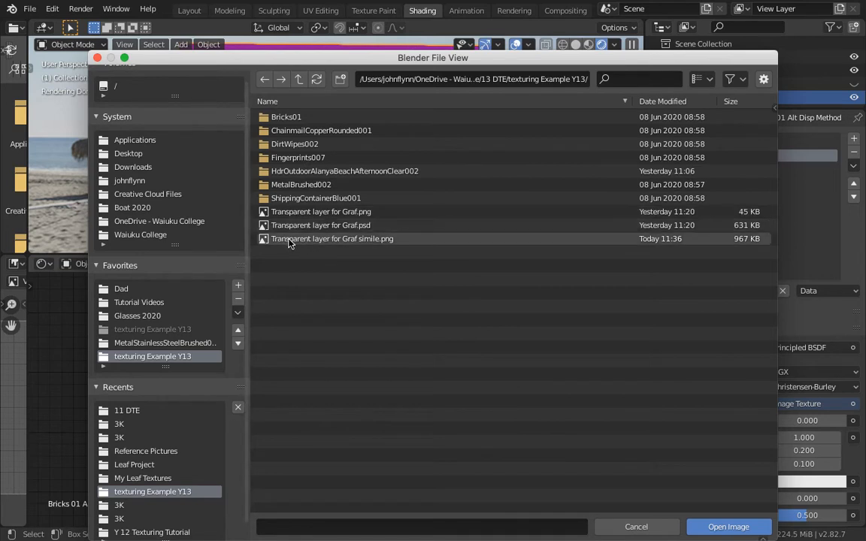
Load Transparent layer for Graf simile.png into the Image Texture node and view the whole plane.
click(359, 240)
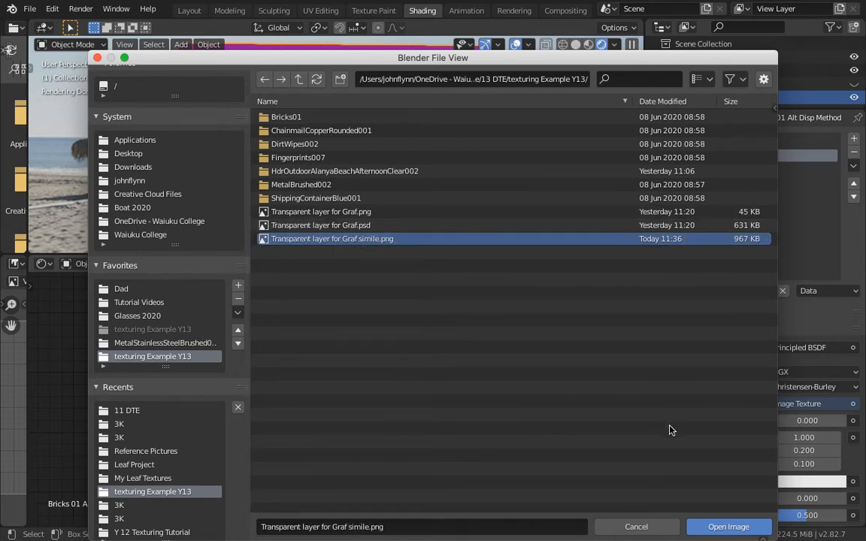
click(724, 527)
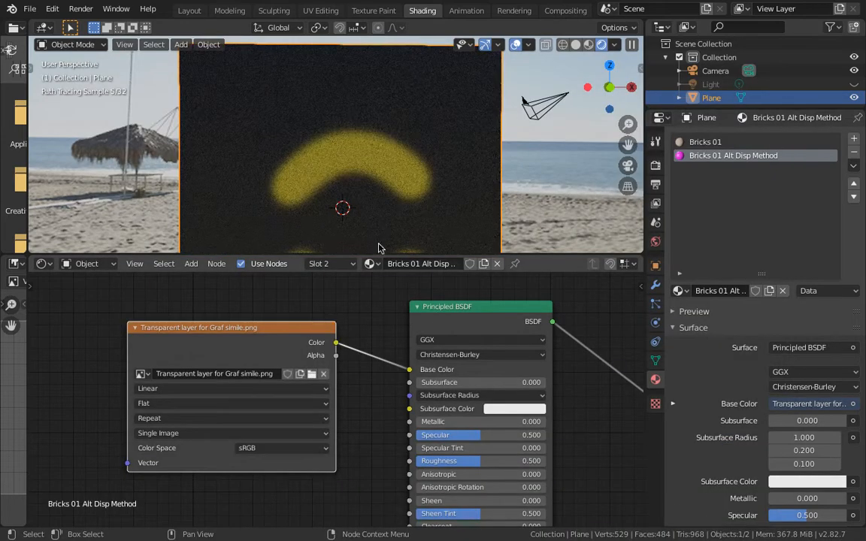
scroll(379, 212, down, 4)
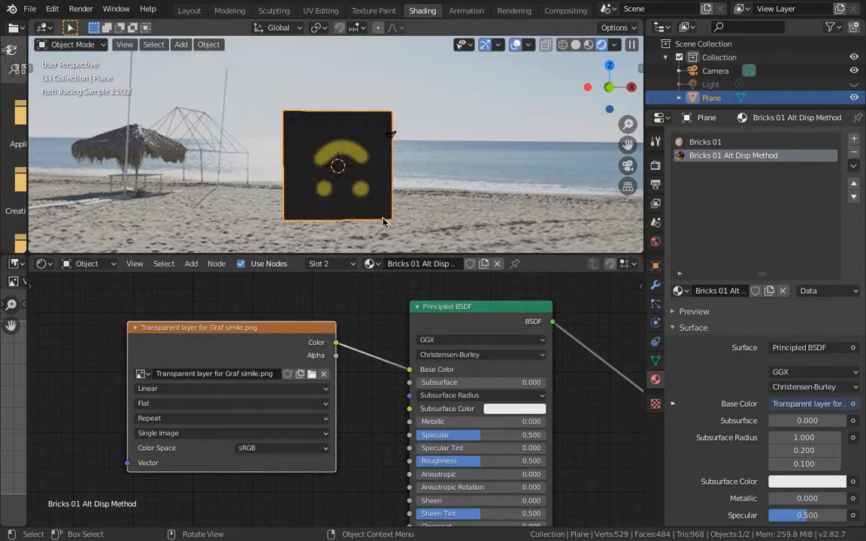
In the UV Editing workspace, rotate all of the plane's UVs by 180 degrees.
click(325, 12)
scroll(247, 206, down, 9)
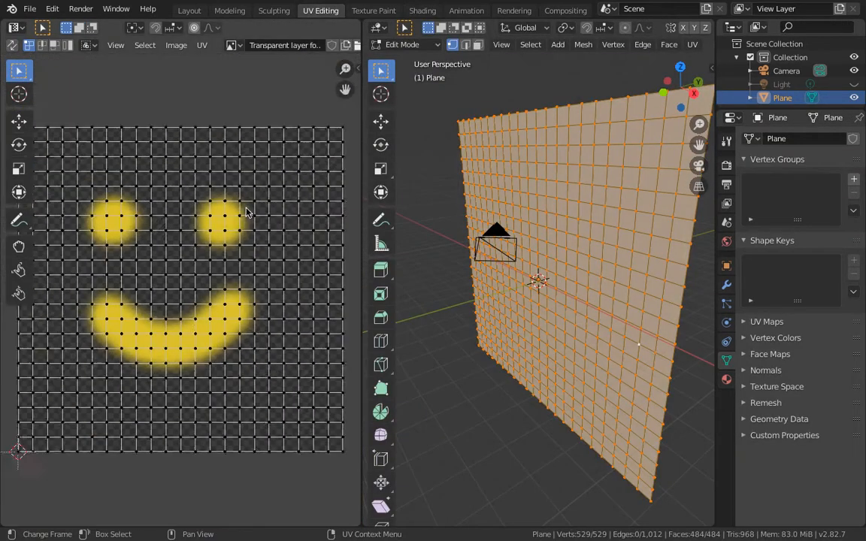
key(a)
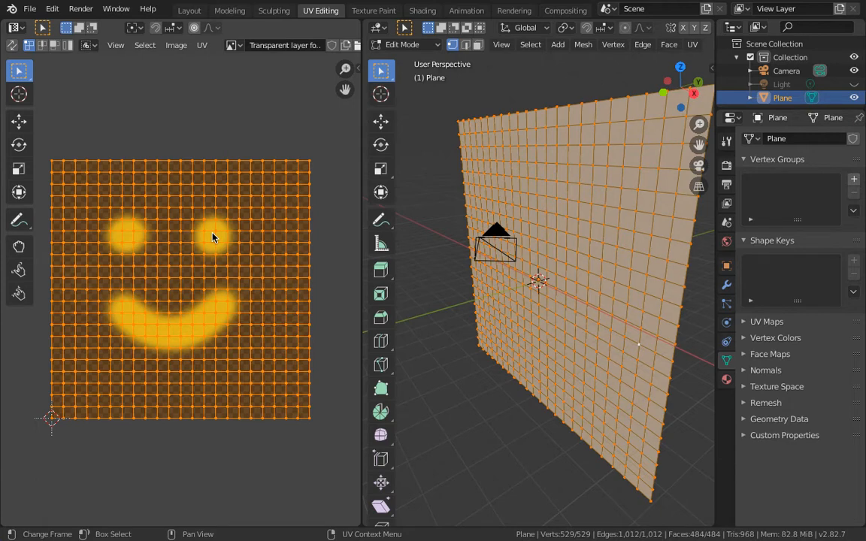
text(r)
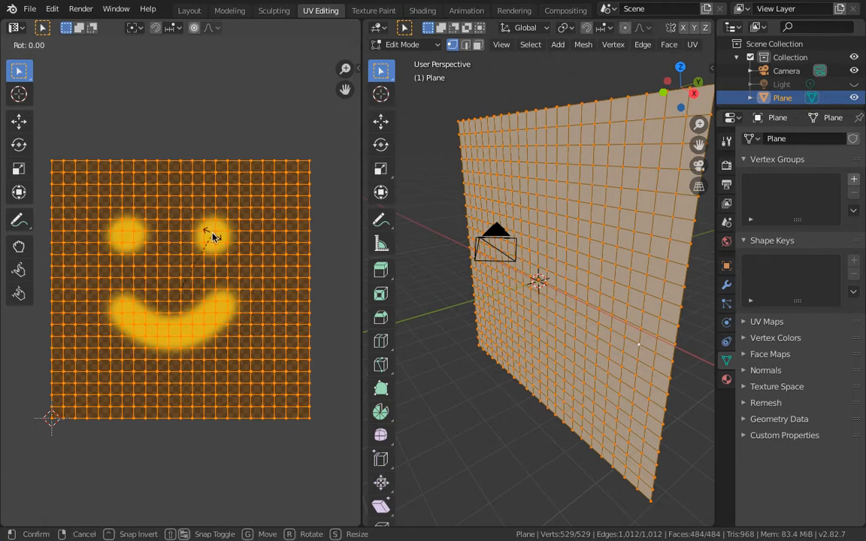
text(180)
key(Return)
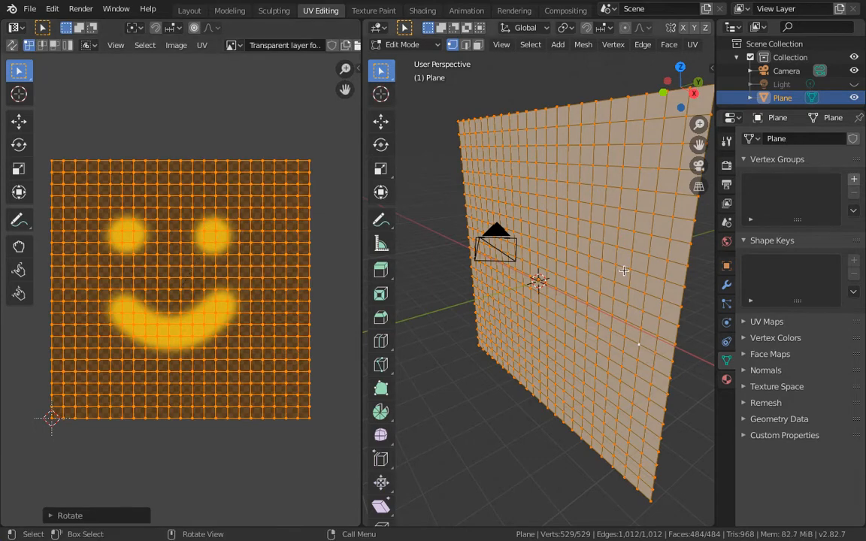
Show the UV Editing viewport in Rendered shading and check the smiley's orientation on the plane.
key(z)
click(583, 187)
mouse_move(560, 213)
middle_down()
mouse_move(643, 209)
mouse_move(632, 216)
middle_up()
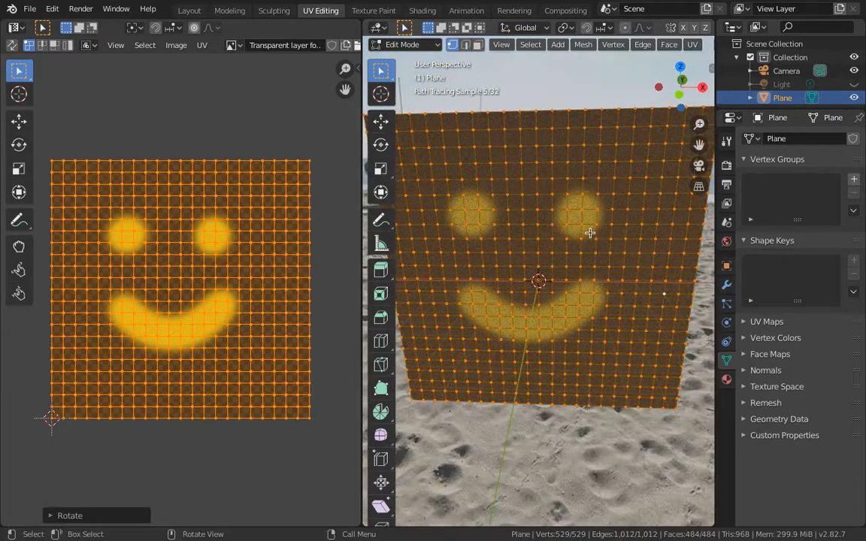
mouse_move(578, 236)
middle_down()
mouse_move(590, 238)
mouse_move(578, 153)
middle_up()
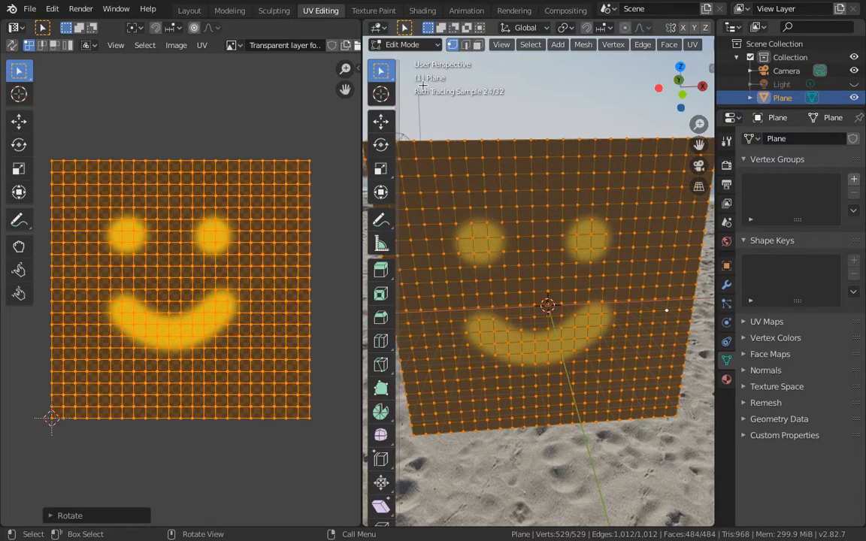
Return to the Shading workspace and set its viewport to Material Preview shading.
click(422, 11)
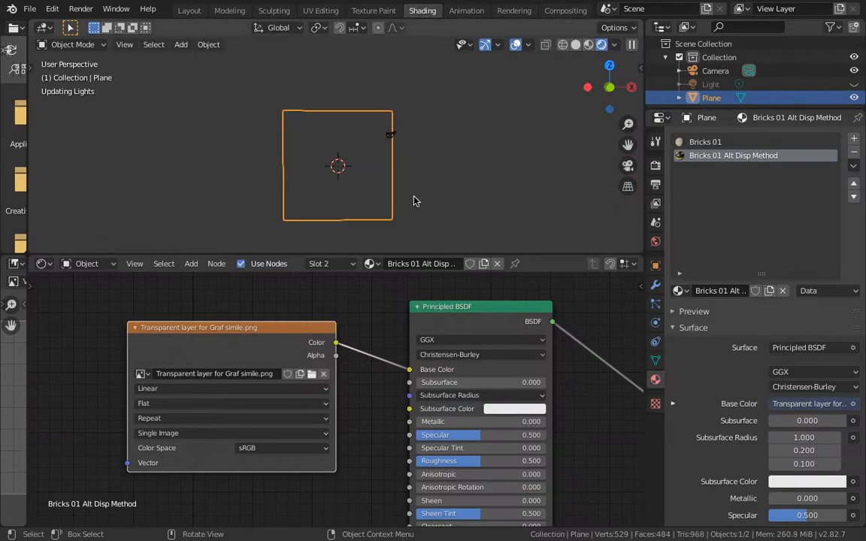
key(z)
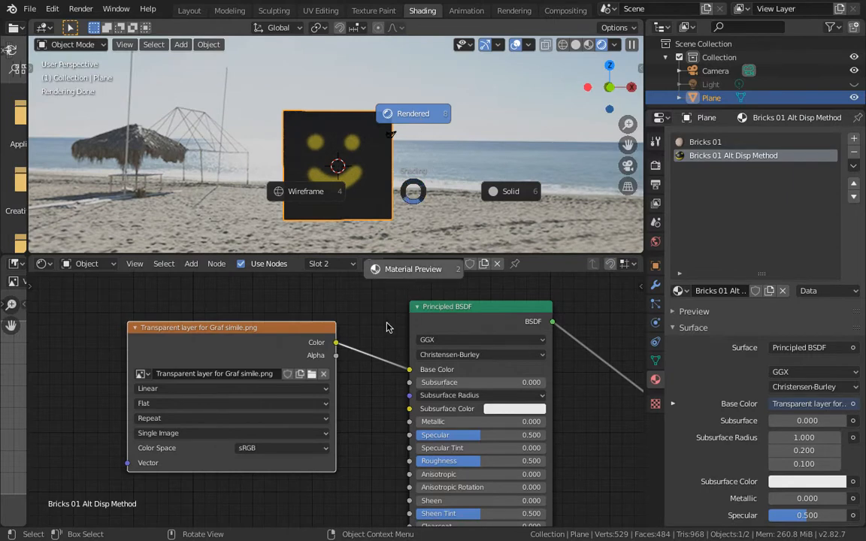
click(598, 344)
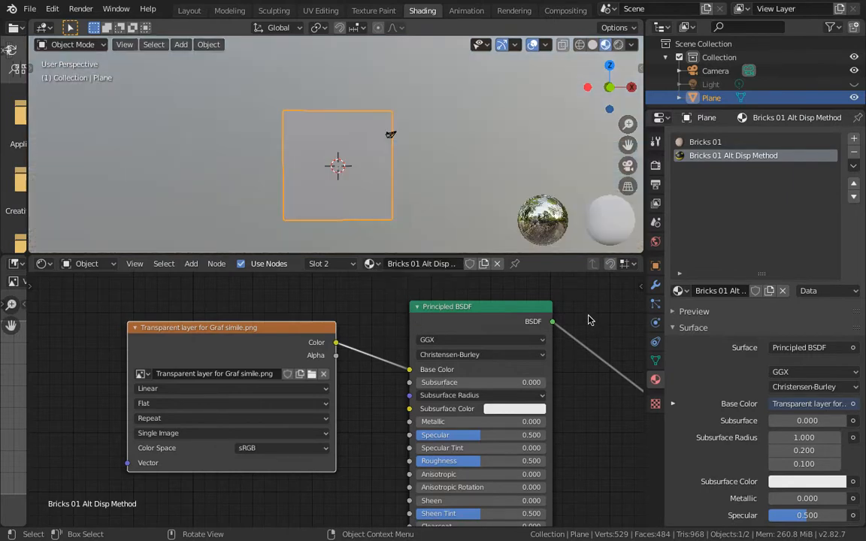
key(z)
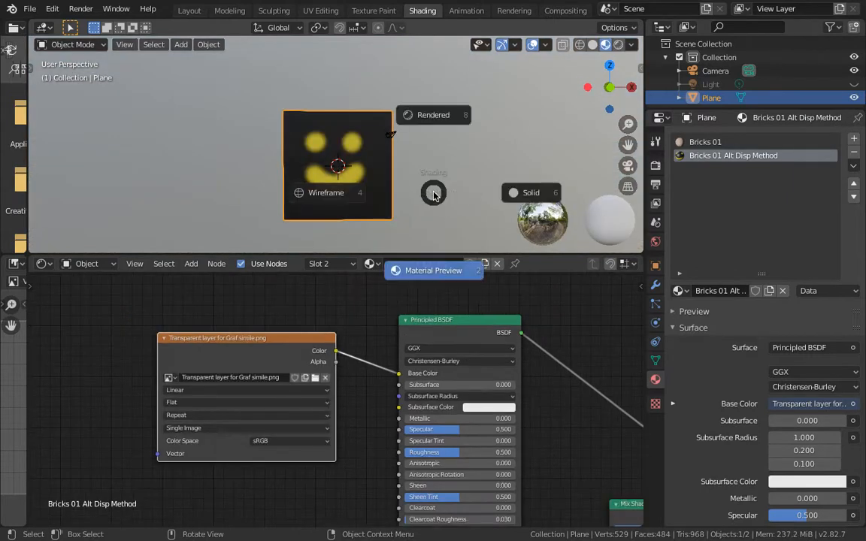
click(467, 165)
mouse_move(452, 167)
middle_down()
mouse_move(522, 180)
mouse_move(583, 175)
mouse_move(543, 160)
mouse_move(417, 148)
mouse_move(338, 214)
mouse_move(284, 169)
mouse_move(349, 173)
mouse_move(384, 154)
middle_up()
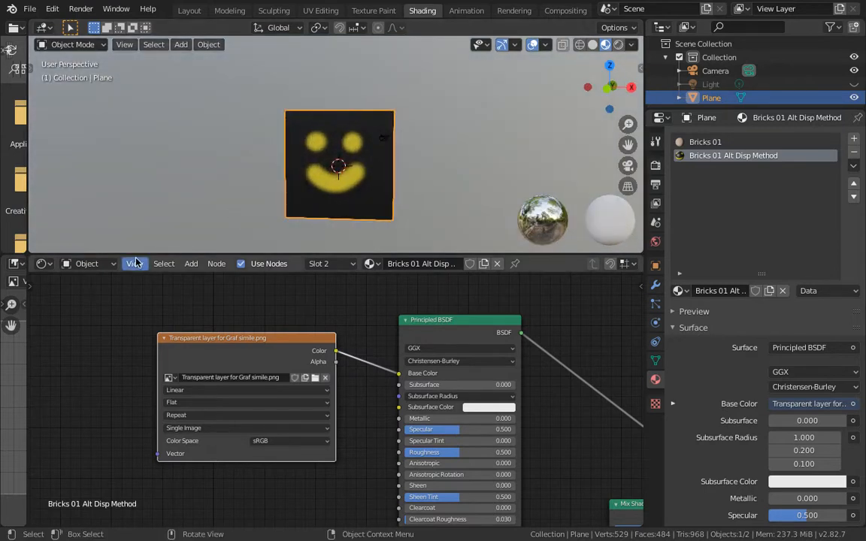
Switch the shader editor to the World nodes and examine how the environment image is connected.
click(81, 264)
click(91, 294)
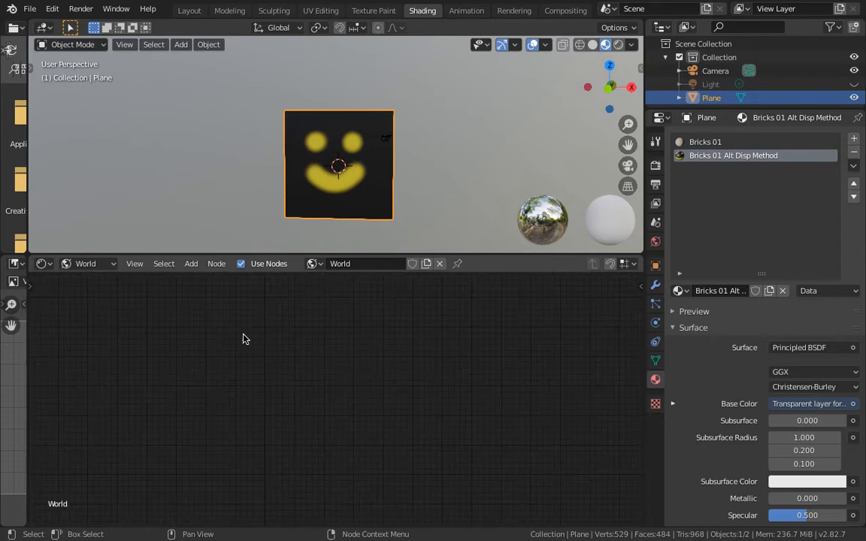
scroll(282, 337, down, 8)
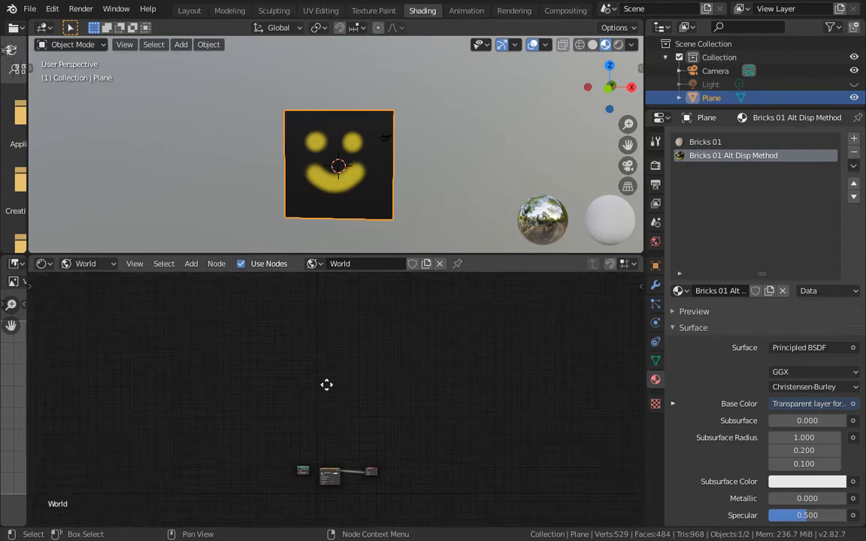
middle_drag(327, 385, 322, 281)
scroll(327, 365, up, 8)
scroll(325, 357, up, 2)
middle_drag(329, 342, 346, 433)
scroll(340, 407, up, 13)
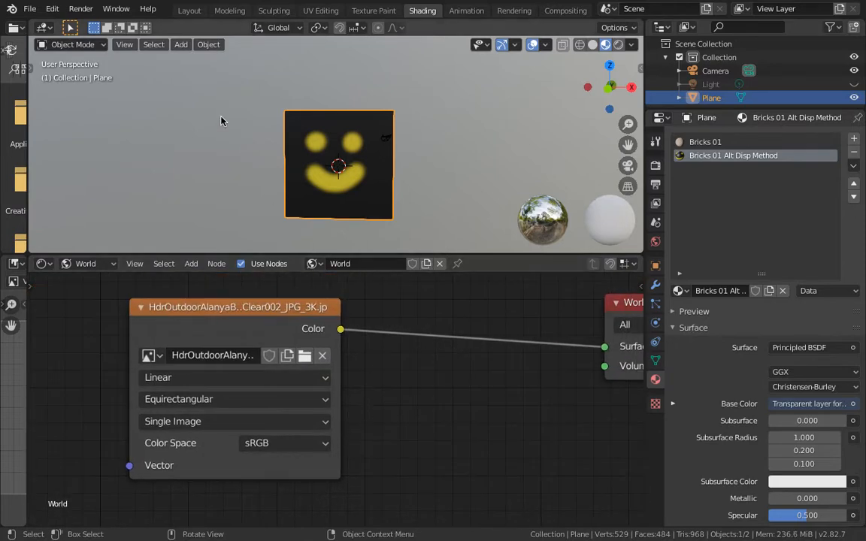
Switch the shader editor back to the object's material nodes and have the plane in Object Mode with the smiley nodes in view.
key(Tab)
middle_drag(249, 146, 262, 131)
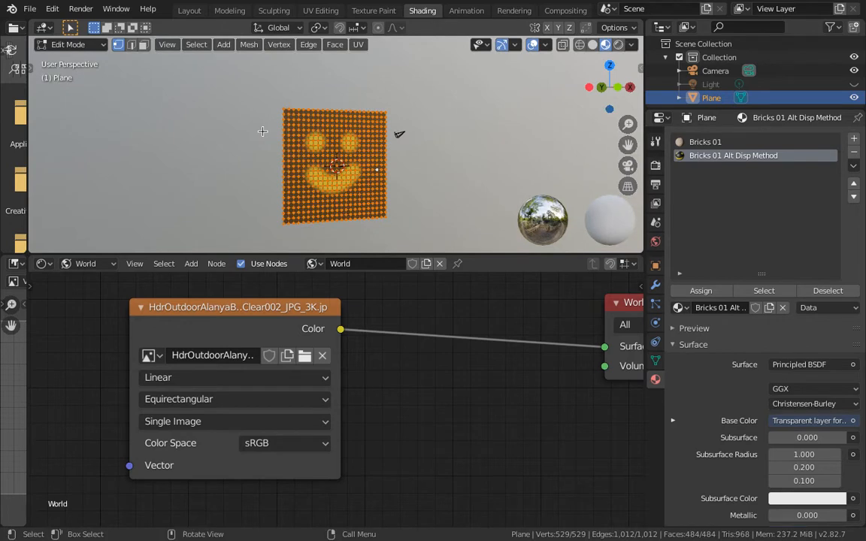
click(87, 264)
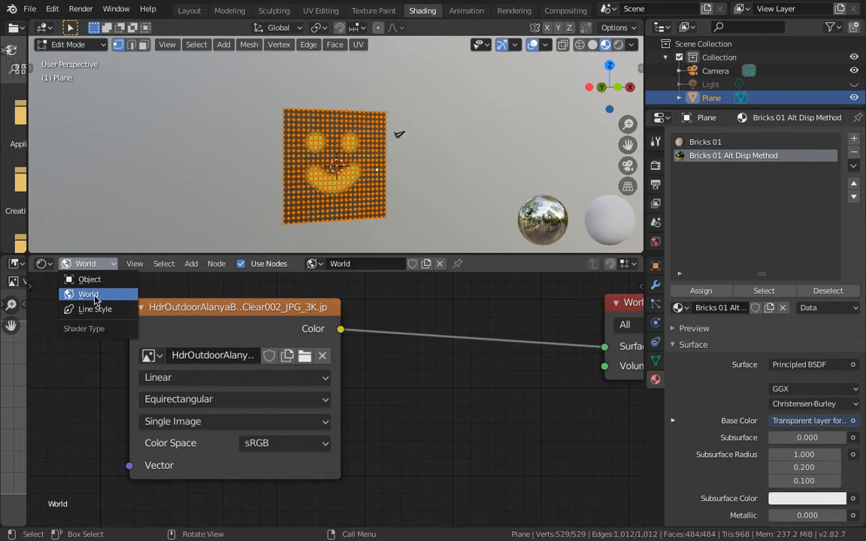
click(98, 283)
middle_drag(317, 315, 285, 380)
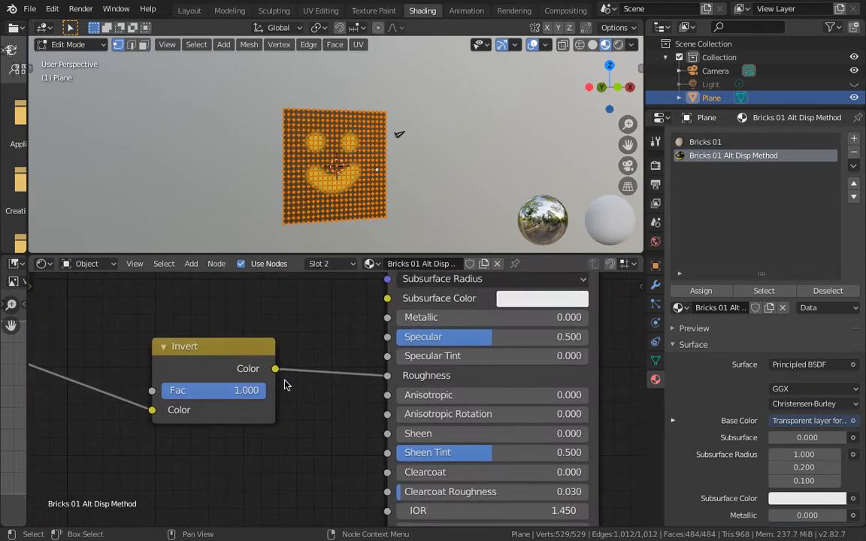
scroll(286, 379, down, 10)
middle_drag(283, 336, 213, 452)
scroll(231, 444, down, 8)
middle_drag(319, 379, 277, 460)
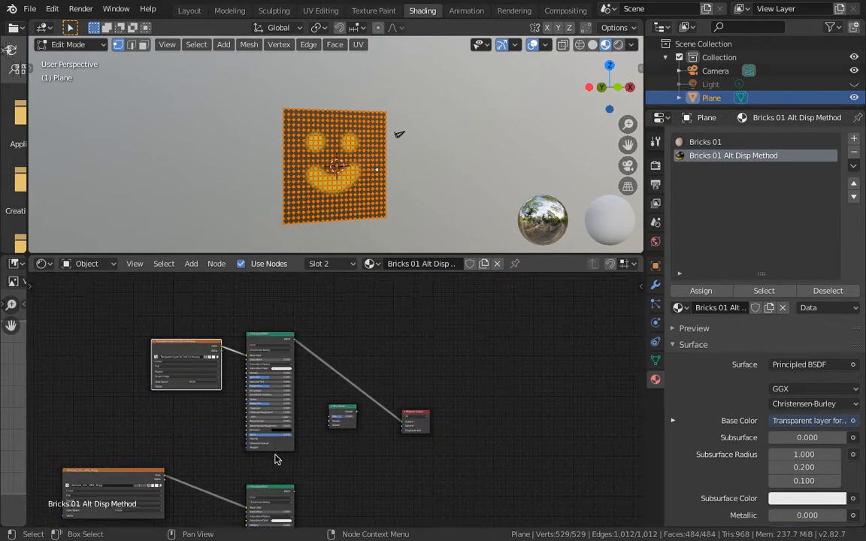
scroll(294, 418, up, 4)
scroll(295, 409, up, 5)
middle_drag(143, 338, 235, 388)
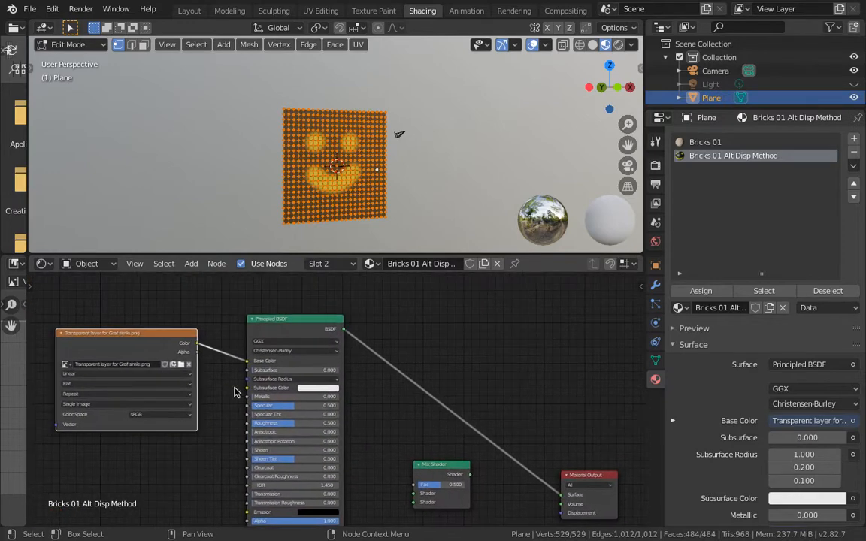
scroll(163, 364, up, 1)
scroll(164, 366, up, 1)
middle_drag(164, 366, 306, 379)
scroll(264, 367, down, 1)
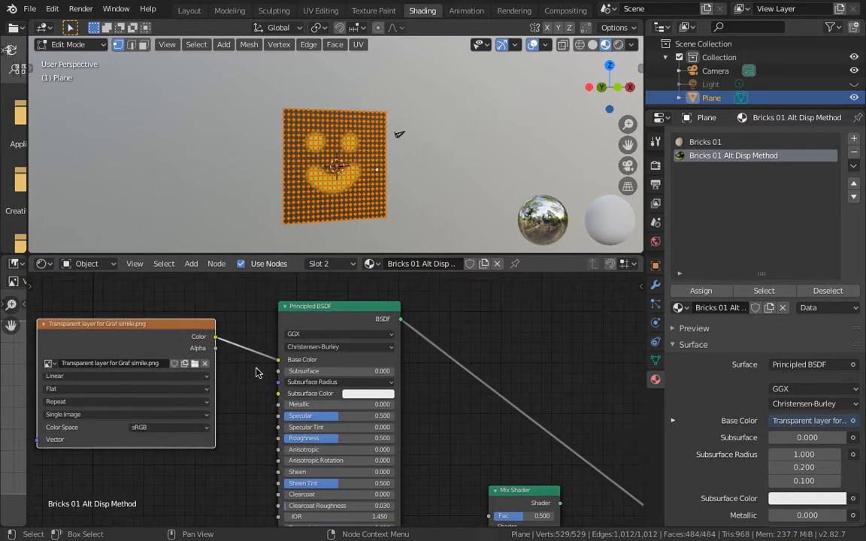
scroll(321, 188, up, 4)
key(Tab)
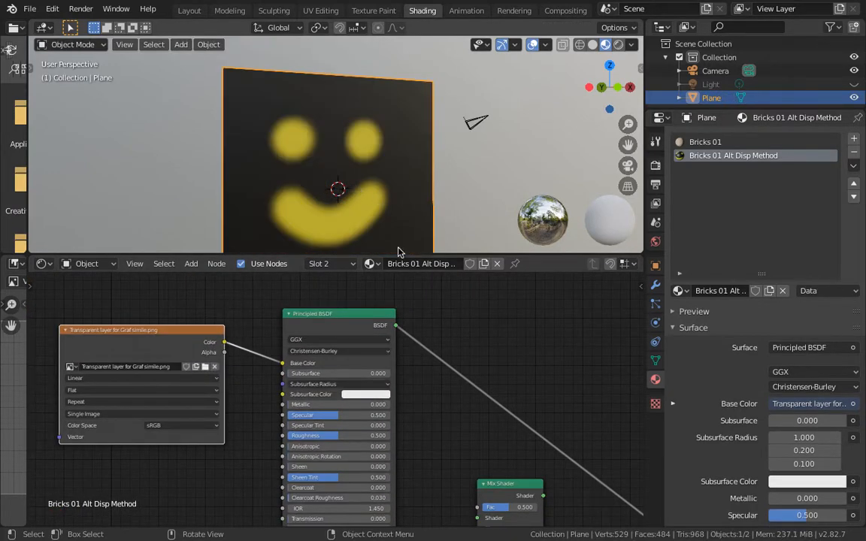
Insert the Mix Shader node into the link between the smiley's Principled BSDF and the Material Output.
middle_drag(420, 308, 375, 290)
scroll(391, 298, down, 1)
scroll(399, 315, down, 1)
middle_drag(398, 322, 365, 311)
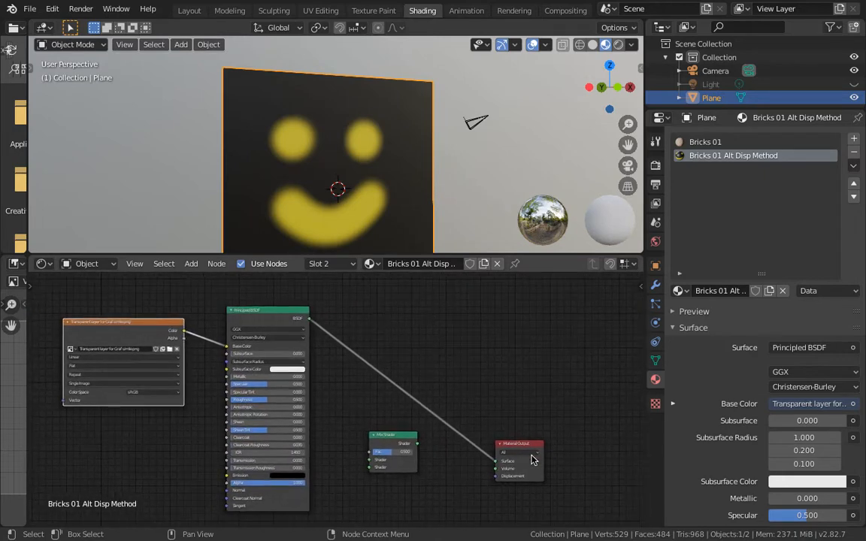
mouse_move(526, 448)
mouse_down()
mouse_move(516, 335)
mouse_move(527, 453)
mouse_up()
scroll(514, 435, down, 1)
middle_drag(500, 394, 481, 324)
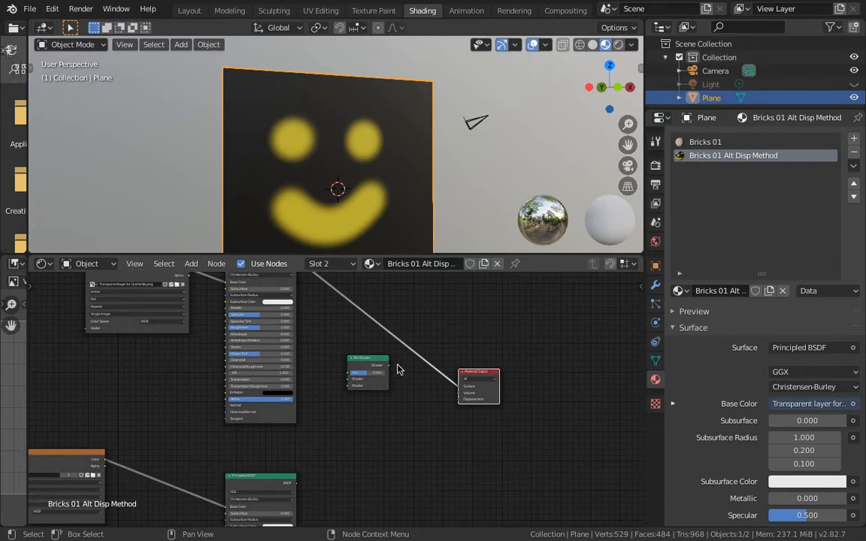
click(372, 363)
scroll(372, 363, up, 2)
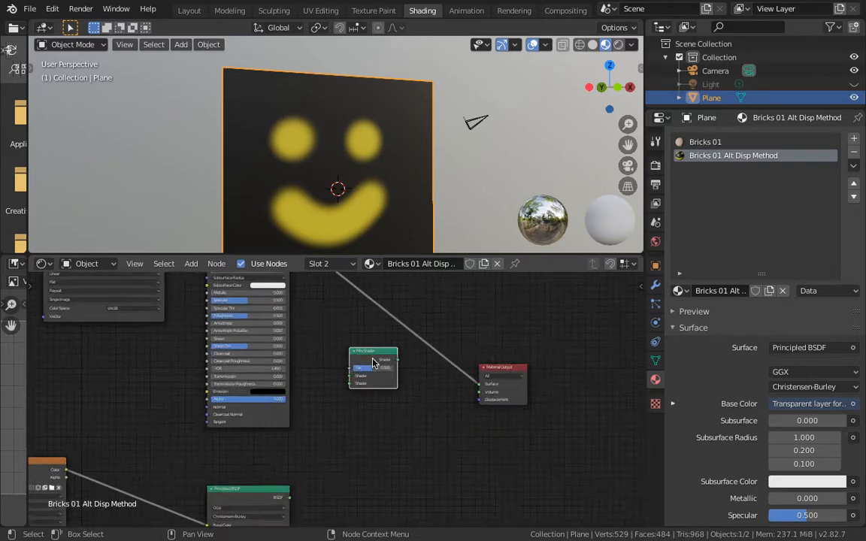
drag(382, 344, 436, 325)
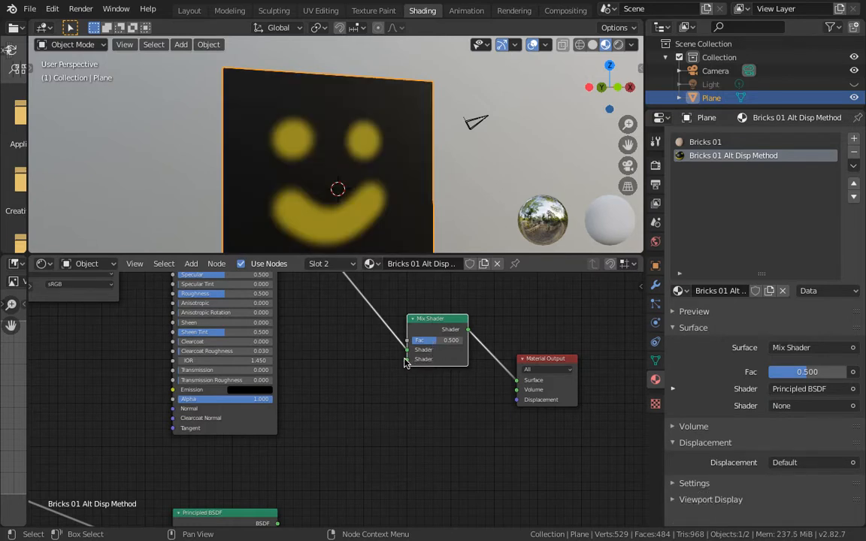
Connect the brick Principled BSDF's output to the Mix Shader's second Shader input and inspect the blended plane.
middle_drag(391, 385, 378, 365)
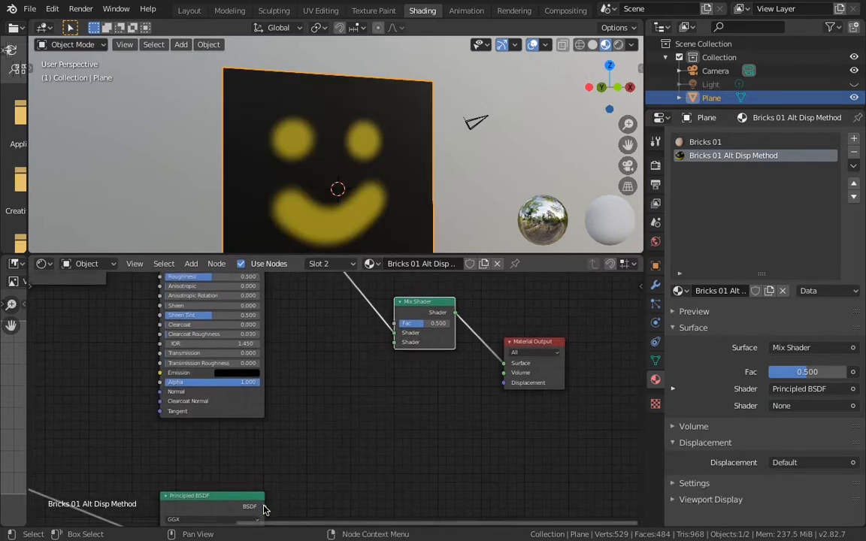
drag(265, 507, 396, 343)
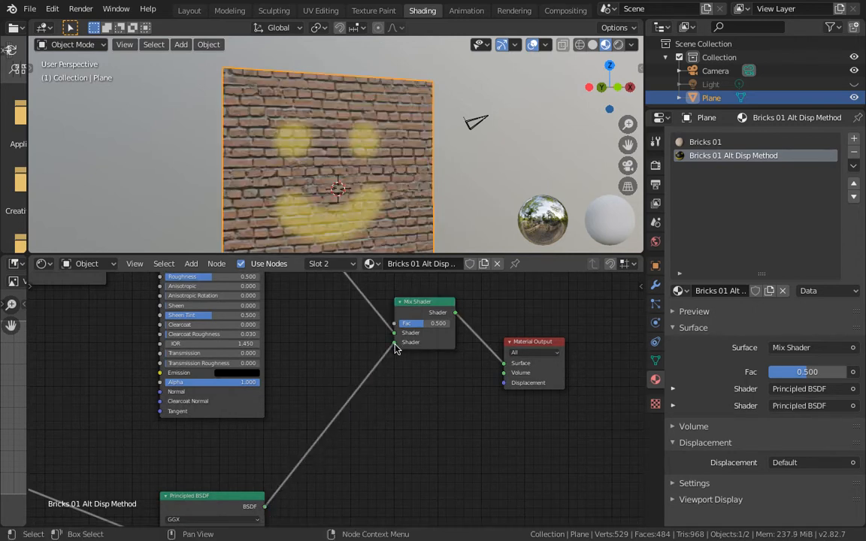
middle_drag(362, 194, 339, 189)
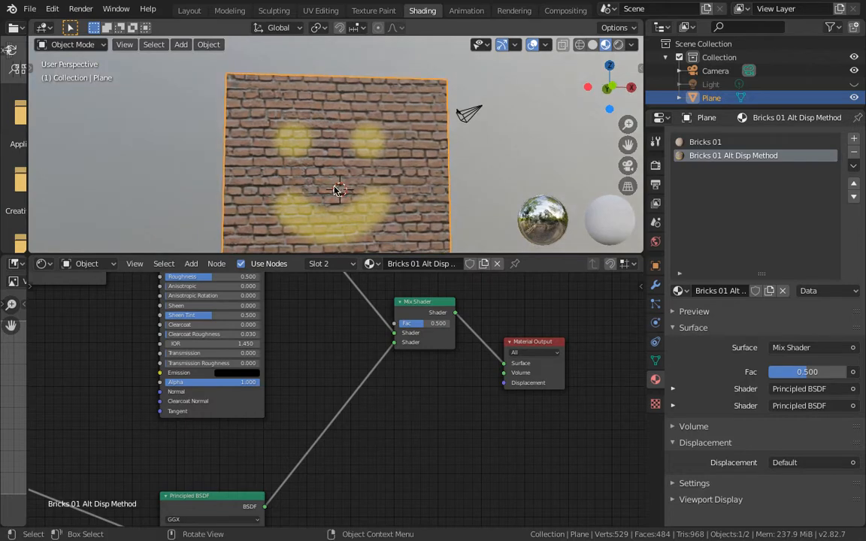
scroll(330, 208, up, 2)
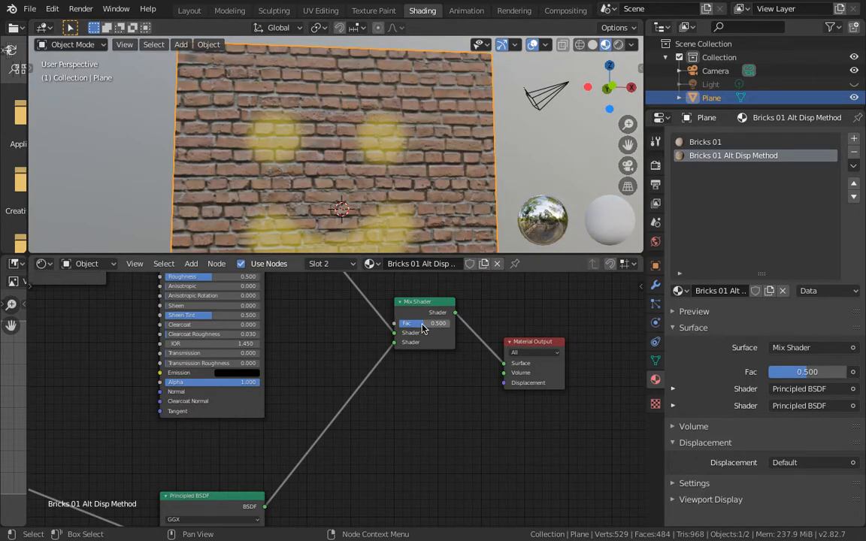
Compare the two shaders by setting the Mix Shader's Fac to 0.000 and then to 1.000.
drag(419, 328, 386, 327)
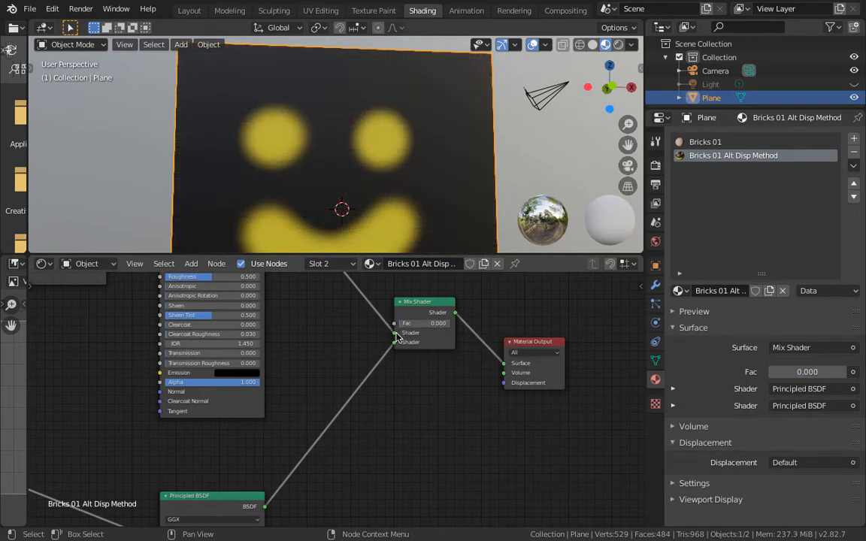
middle_drag(303, 322, 304, 381)
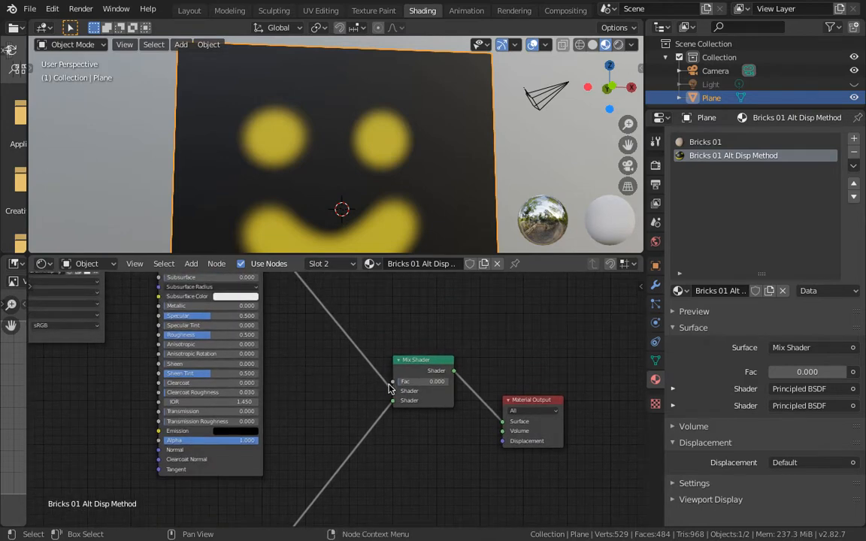
drag(406, 381, 467, 389)
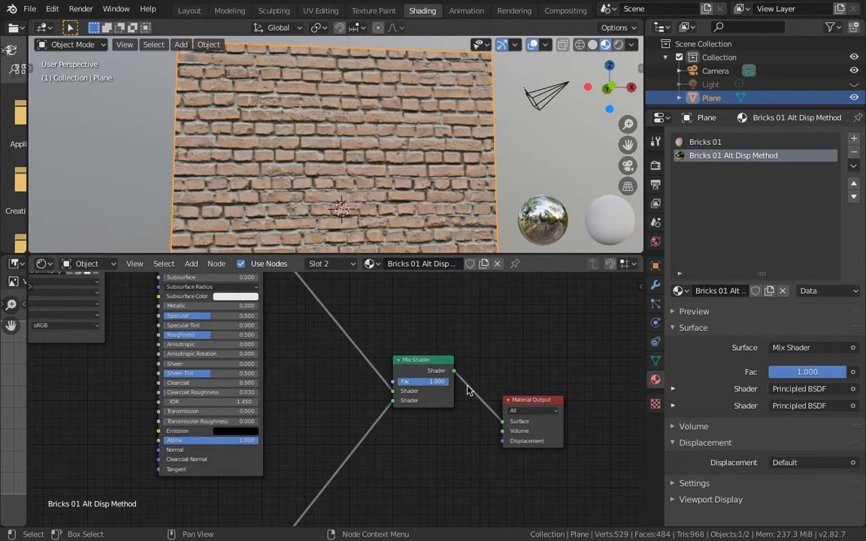
scroll(334, 173, down, 3)
middle_drag(332, 173, 363, 199)
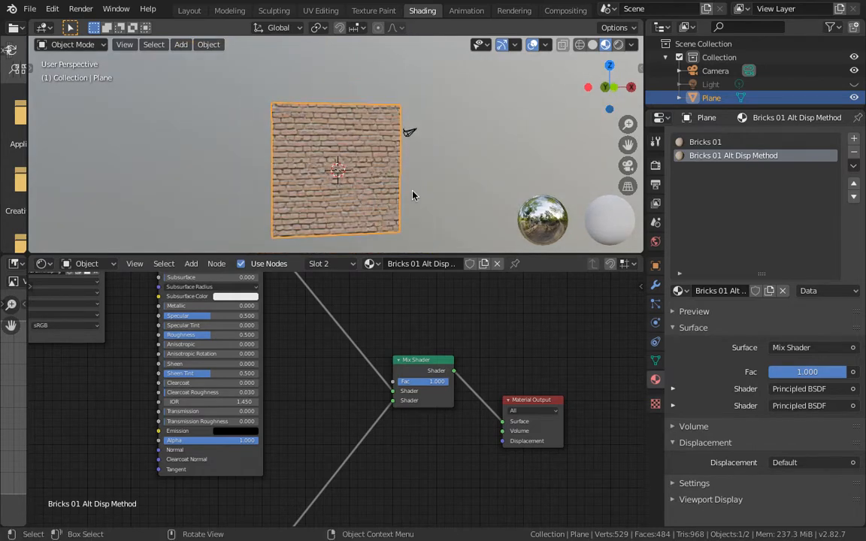
Show the viewport in Rendered shading and inspect the plane's brick surface up close.
key(z)
click(418, 113)
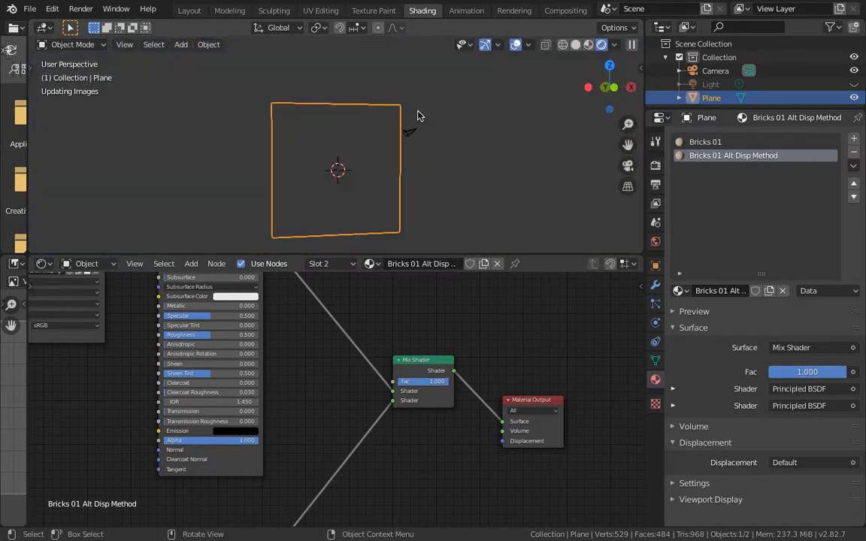
middle_drag(421, 153, 445, 182)
scroll(401, 181, up, 4)
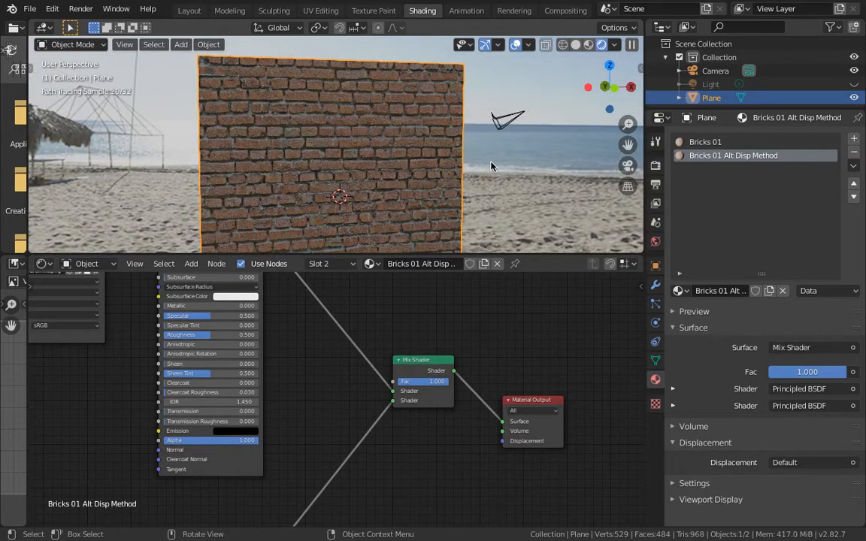
Switch the viewport to Material Preview and back to Rendered shading to compare the plane's brick surface.
key(z)
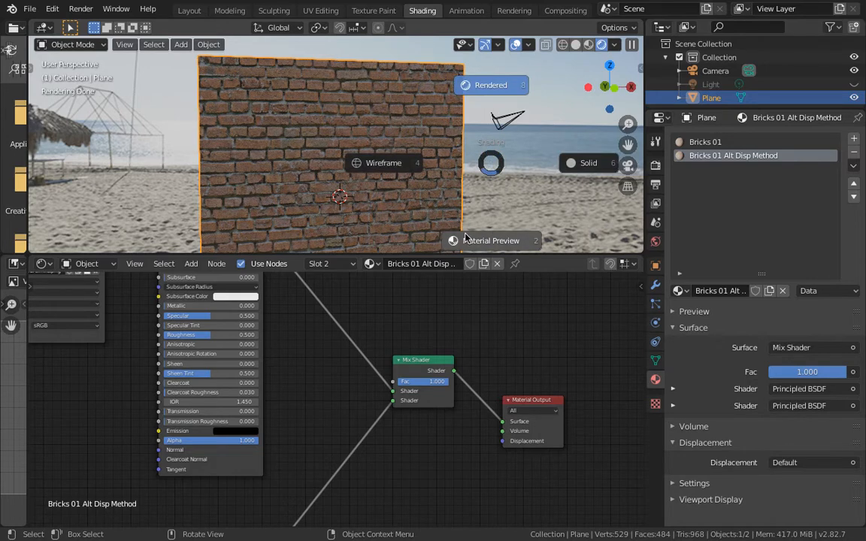
click(418, 387)
key(z)
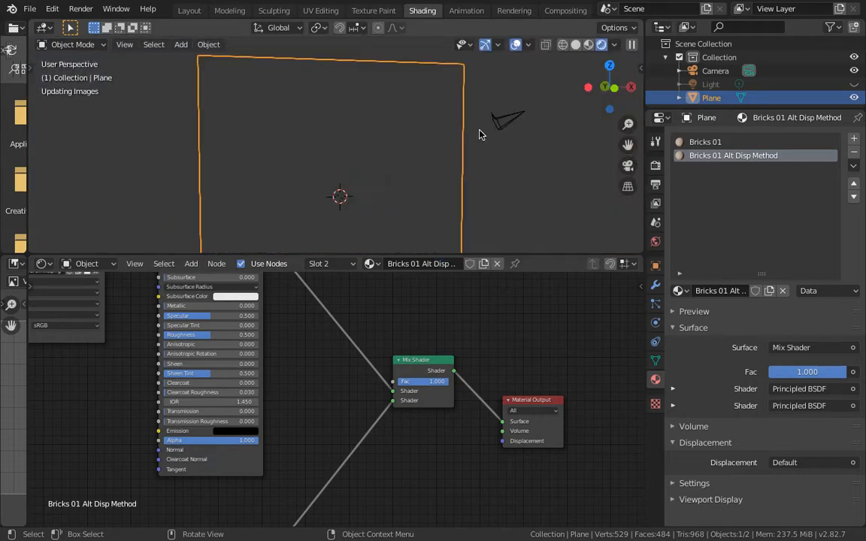
key(z)
click(489, 57)
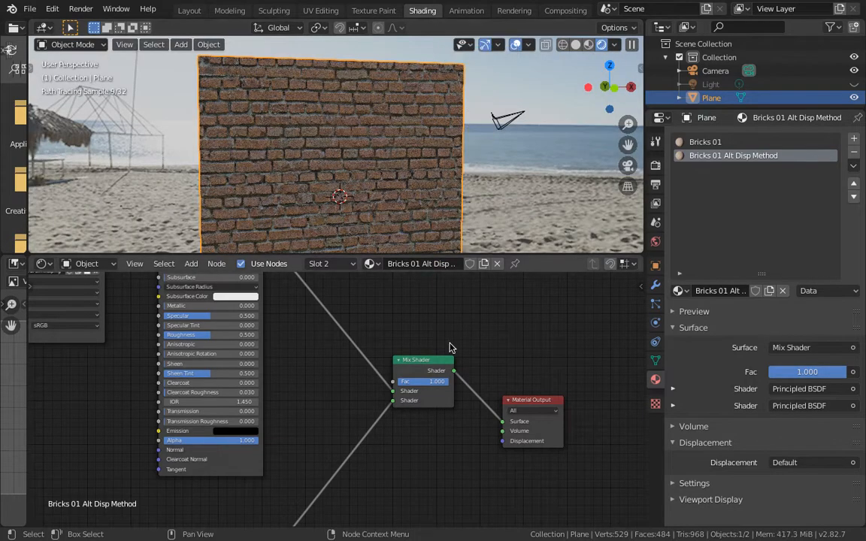
Set the Mix Shader's Fac to 0.600 and inspect the smiley blended over the bricks up close.
click(426, 378)
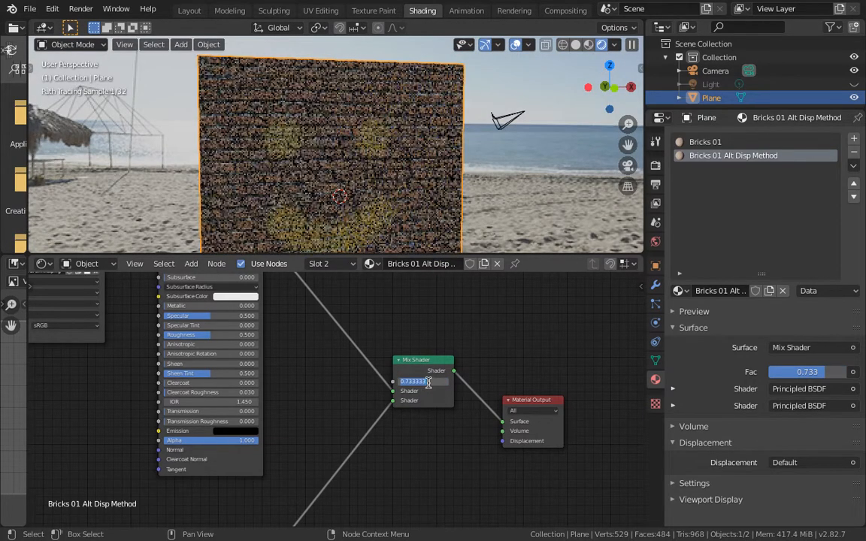
click(460, 330)
drag(441, 378, 427, 381)
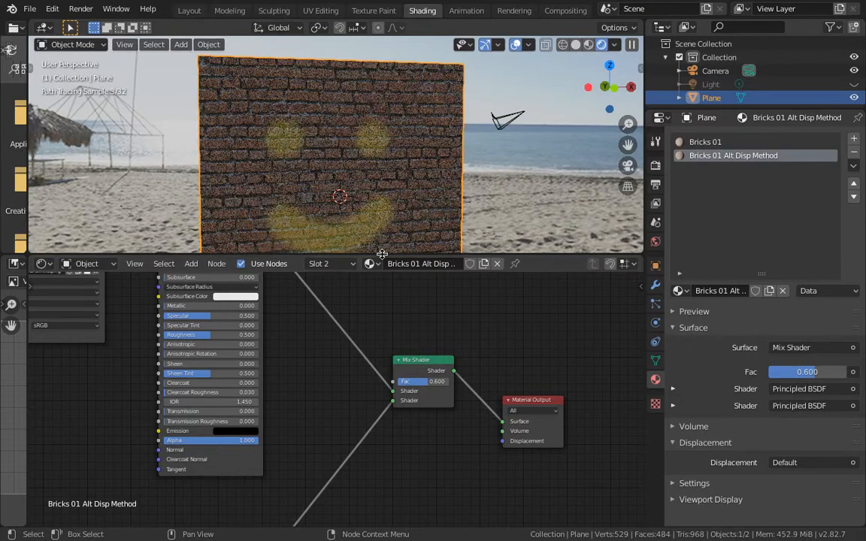
scroll(337, 215, up, 3)
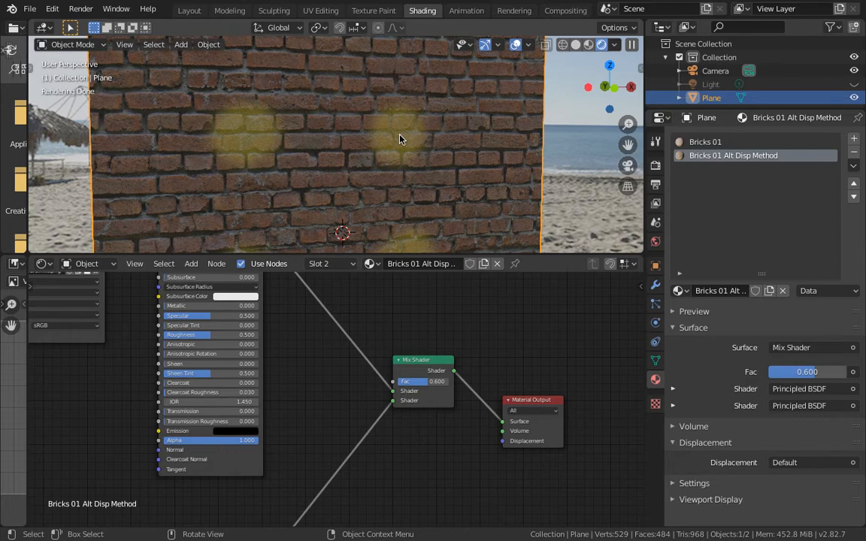
scroll(360, 316, down, 3)
middle_drag(382, 332, 383, 385)
scroll(391, 420, up, 2)
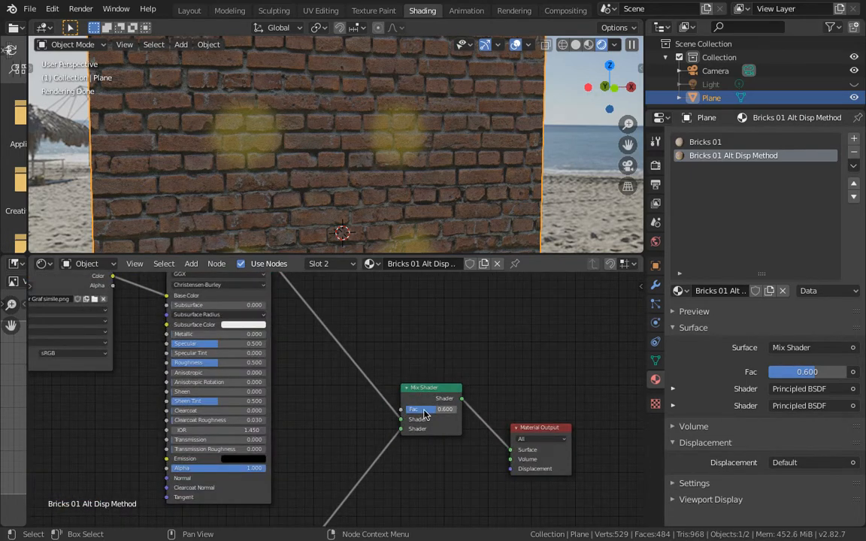
Move the smiley Image Texture node clear of its Principled BSDF and connect its Alpha output to the Mix Shader's Fac input.
scroll(296, 376, down, 1)
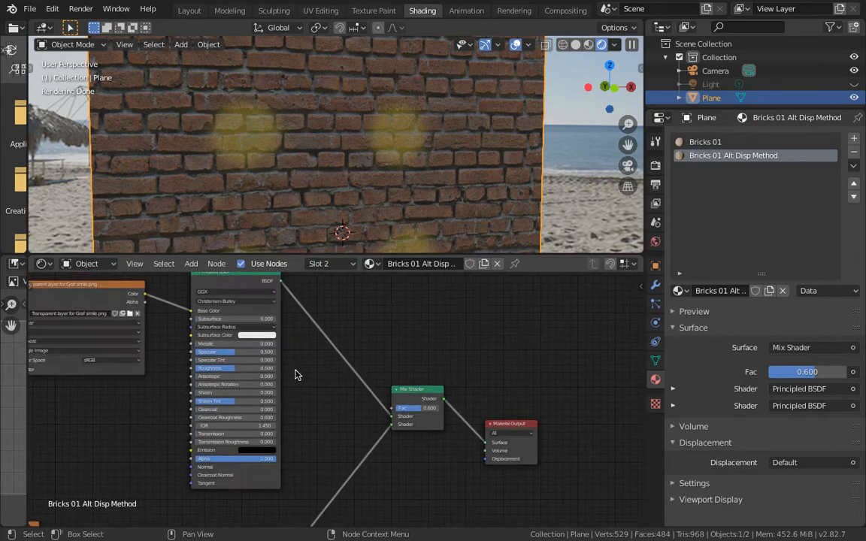
scroll(296, 375, down, 1)
scroll(299, 377, up, 1)
middle_drag(189, 378, 250, 386)
scroll(242, 385, down, 1)
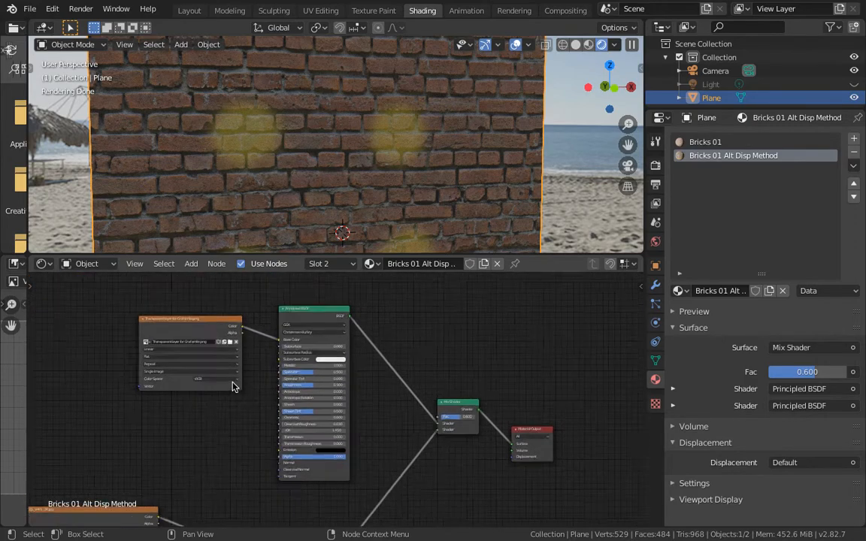
scroll(215, 369, up, 8)
middle_drag(207, 363, 347, 450)
scroll(312, 402, up, 4)
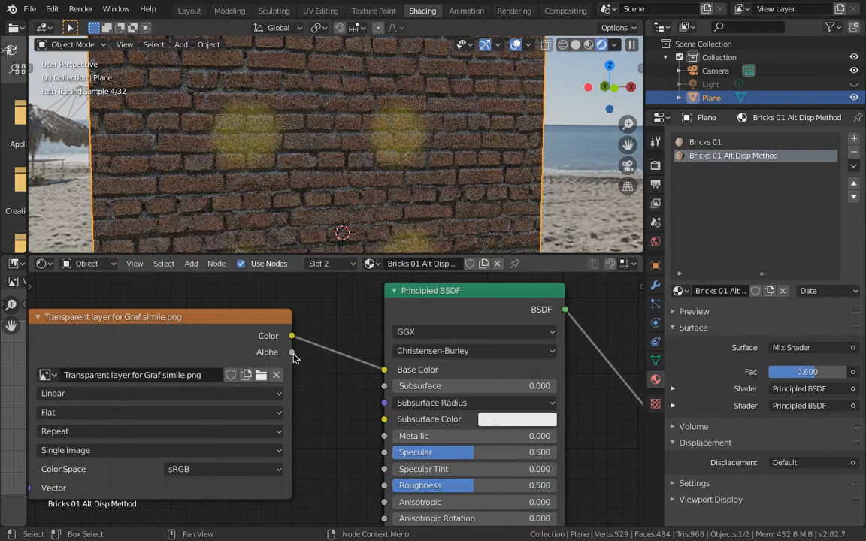
drag(292, 352, 339, 387)
scroll(340, 391, down, 5)
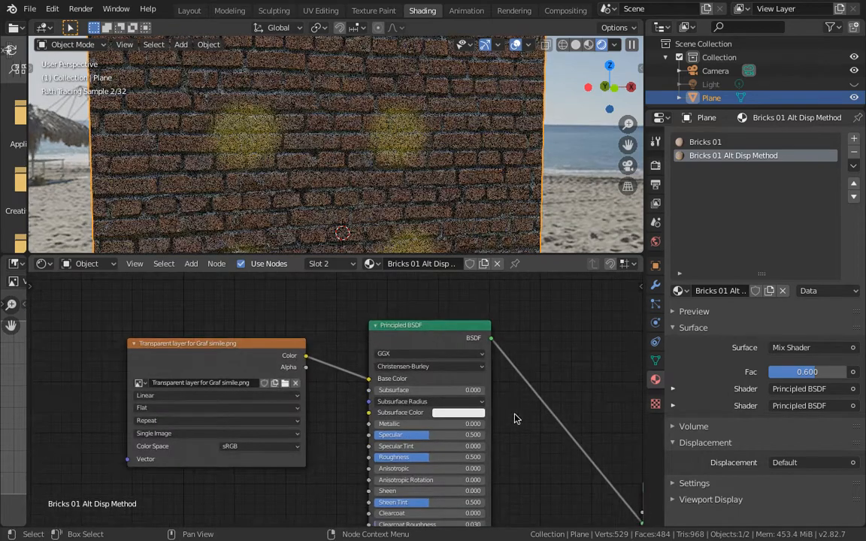
middle_drag(514, 414, 404, 408)
scroll(413, 400, down, 3)
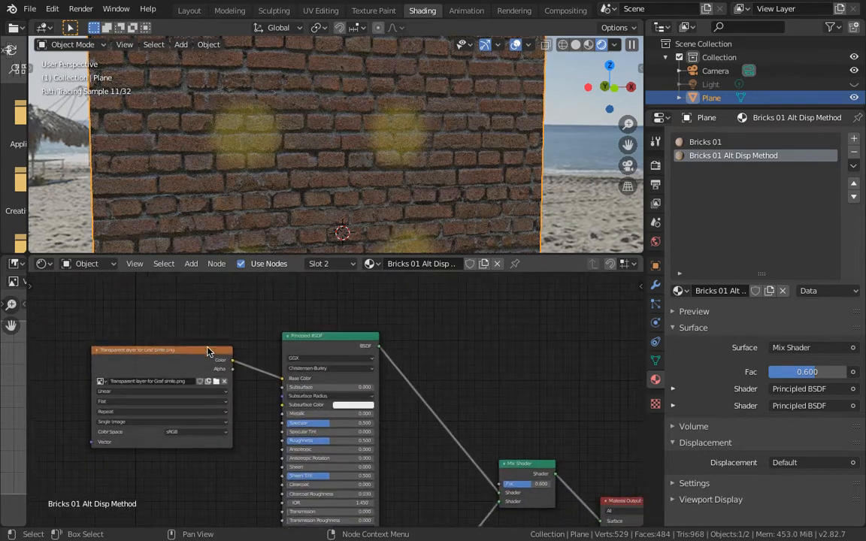
drag(208, 351, 241, 351)
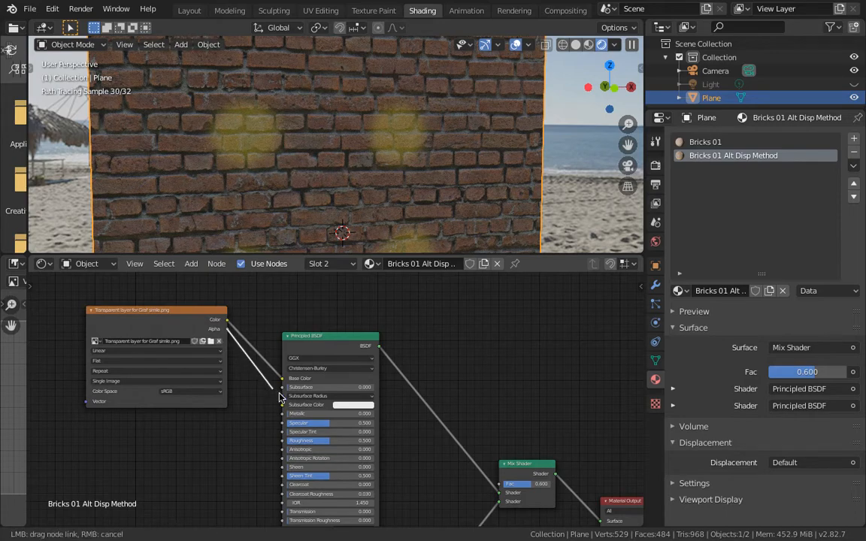
drag(279, 397, 502, 487)
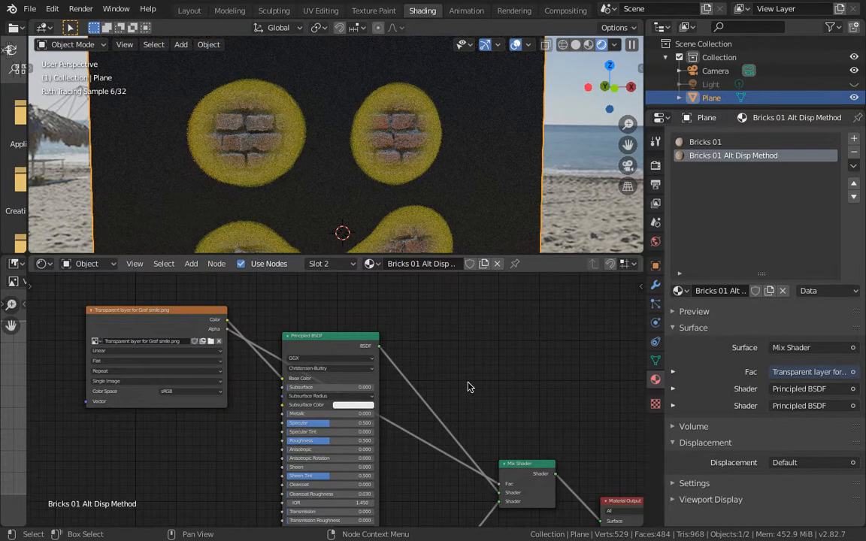
Swap the Mix Shader's inputs by moving the smiley shader's link from the first to the second Shader socket.
scroll(467, 387, down, 2)
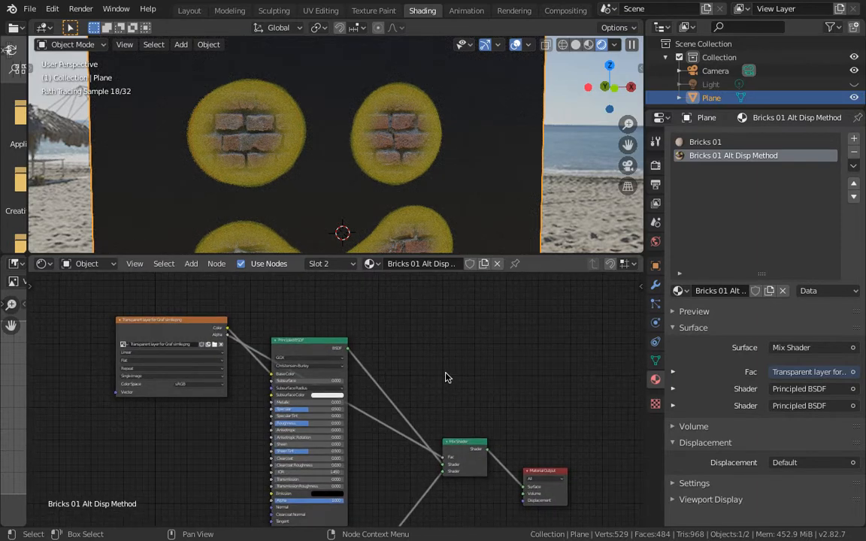
scroll(437, 383, up, 4)
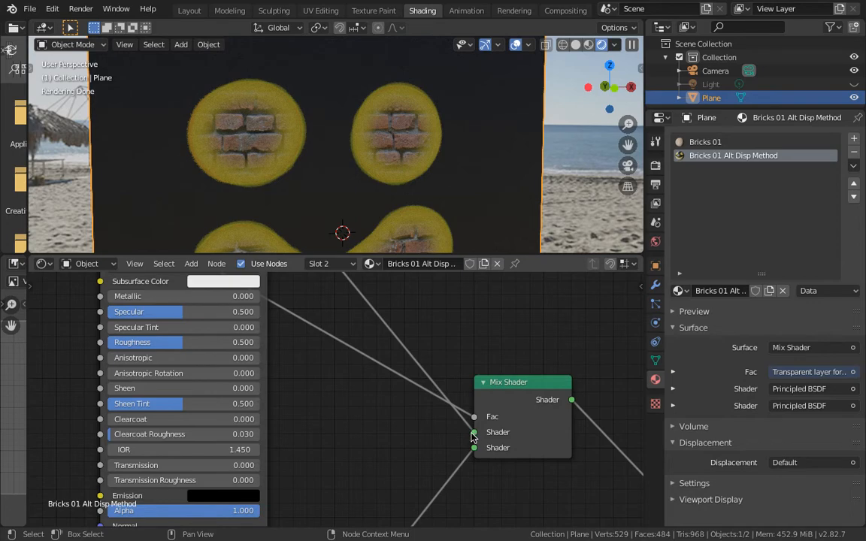
mouse_move(472, 433)
mouse_down()
mouse_move(461, 445)
mouse_move(476, 448)
mouse_up()
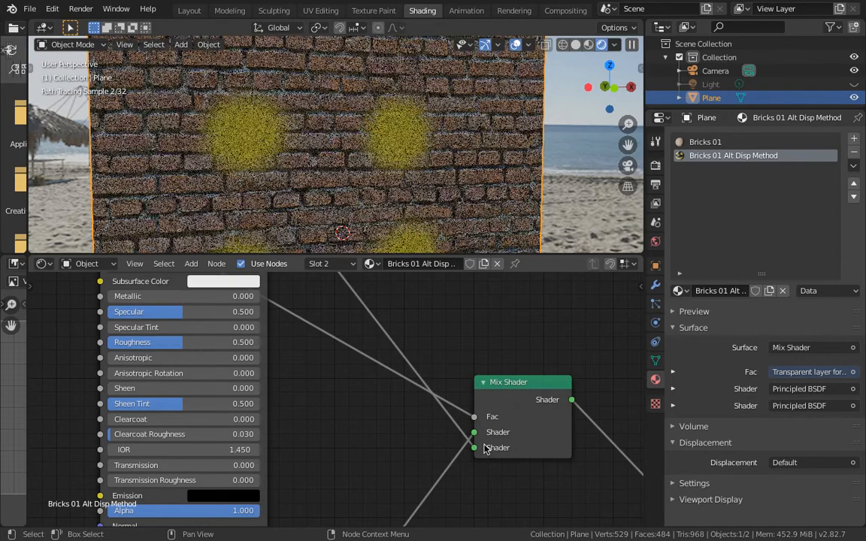
scroll(485, 449, down, 5)
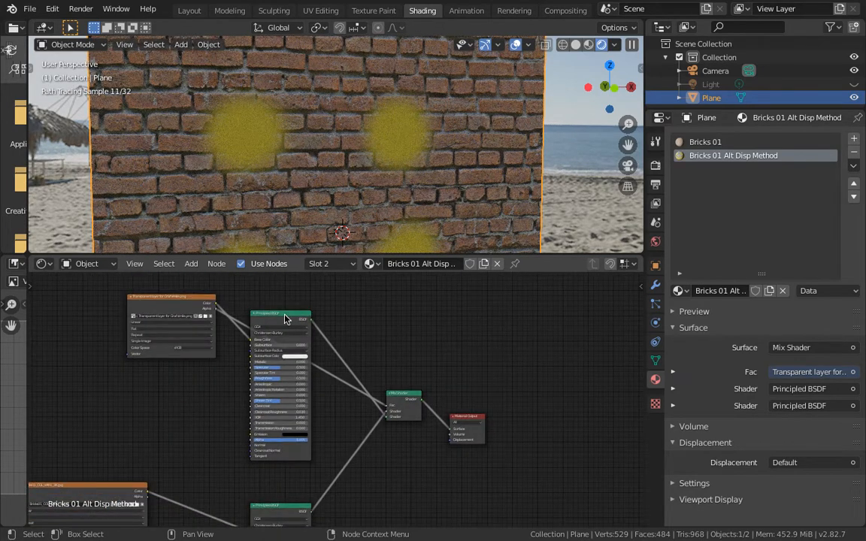
Reposition the smiley's Principled BSDF node below its Image Texture, just above the brick Principled BSDF.
drag(286, 319, 253, 383)
scroll(329, 412, down, 1)
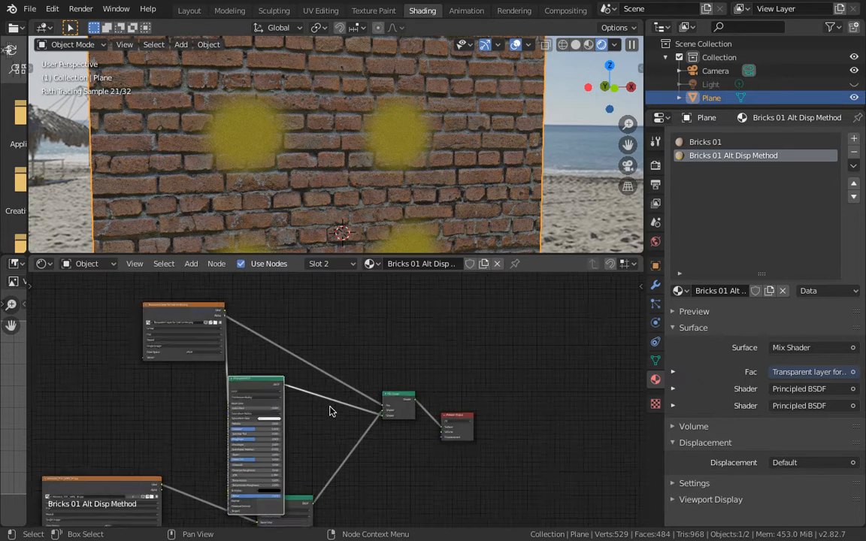
scroll(330, 408, down, 1)
middle_drag(336, 375, 348, 293)
drag(283, 306, 301, 297)
scroll(358, 390, down, 1)
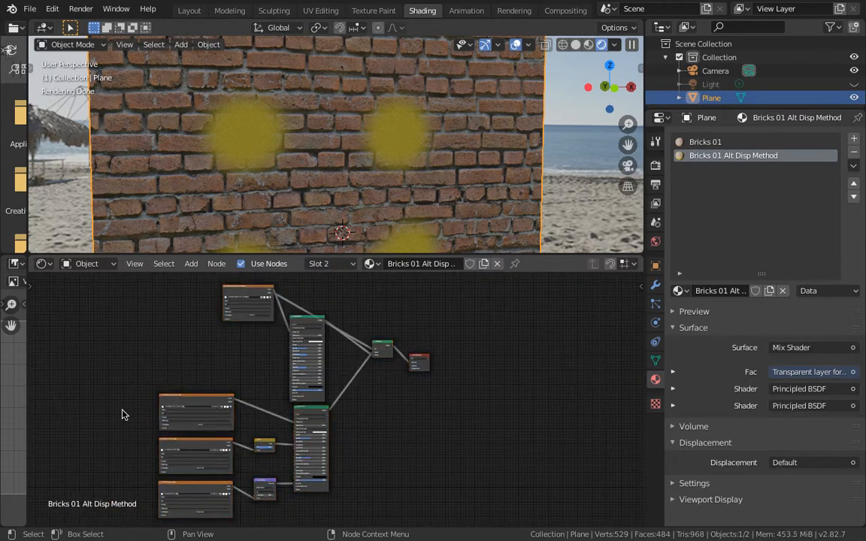
Move the whole group of brick texture, Invert, Normal Map and Principled BSDF nodes above the smiley nodes.
drag(128, 407, 342, 522)
scroll(392, 452, down, 1)
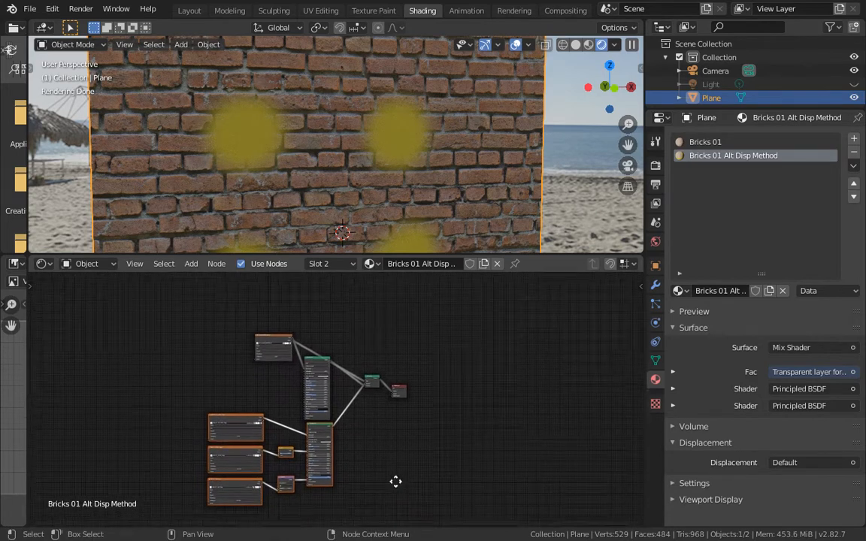
key(g)
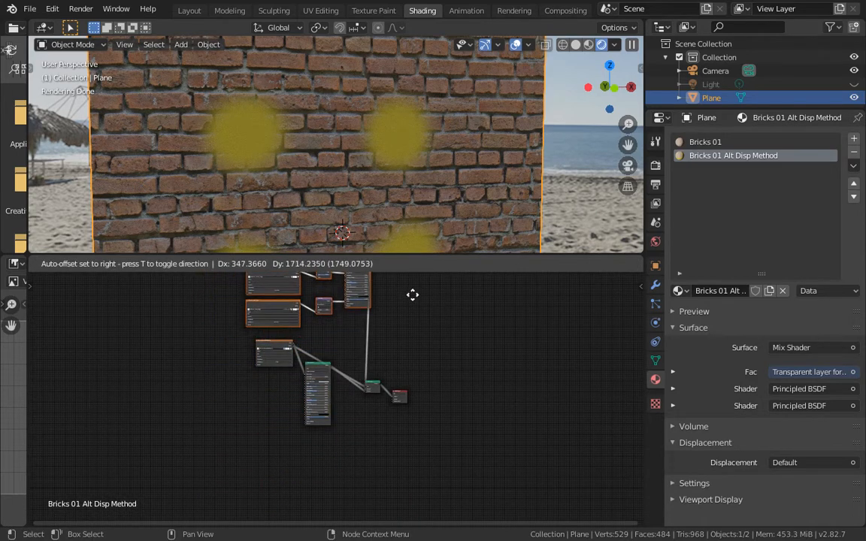
click(410, 297)
Move the smiley Image Texture and its Principled BSDF together, placing that shader below the Mix Shader.
scroll(340, 388, up, 2)
drag(186, 308, 352, 485)
key(g)
click(384, 310)
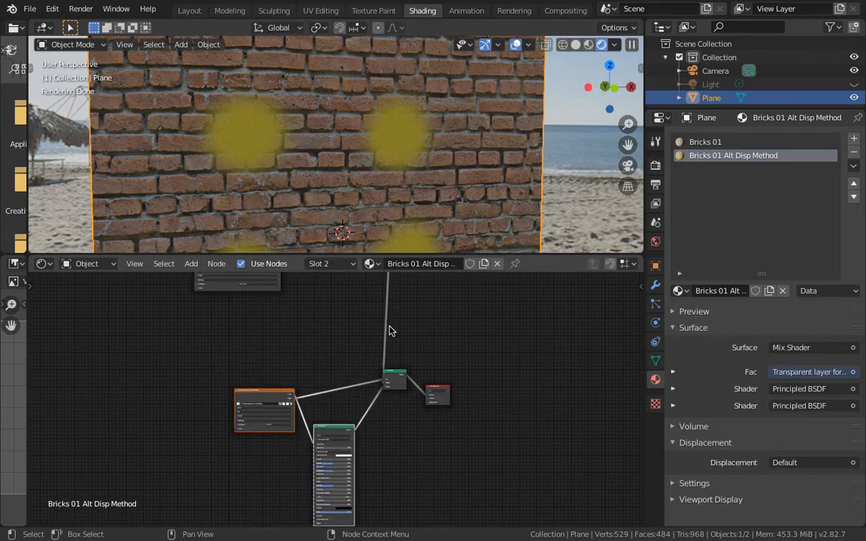
Shift the brick node group down and to the left, closer to the Mix Shader and the smiley nodes.
scroll(399, 293, up, 2)
scroll(391, 316, down, 5)
middle_drag(392, 345, 391, 384)
scroll(383, 376, up, 1)
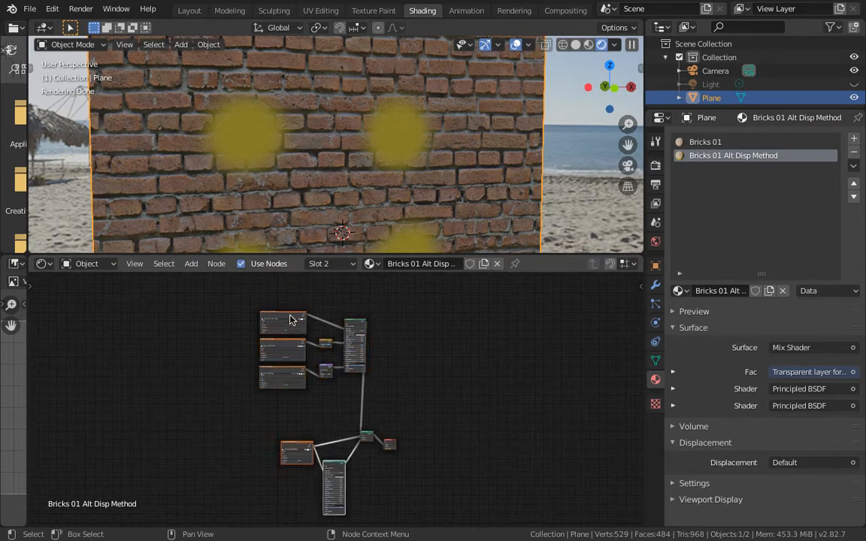
key(b)
drag(228, 289, 414, 426)
key(g)
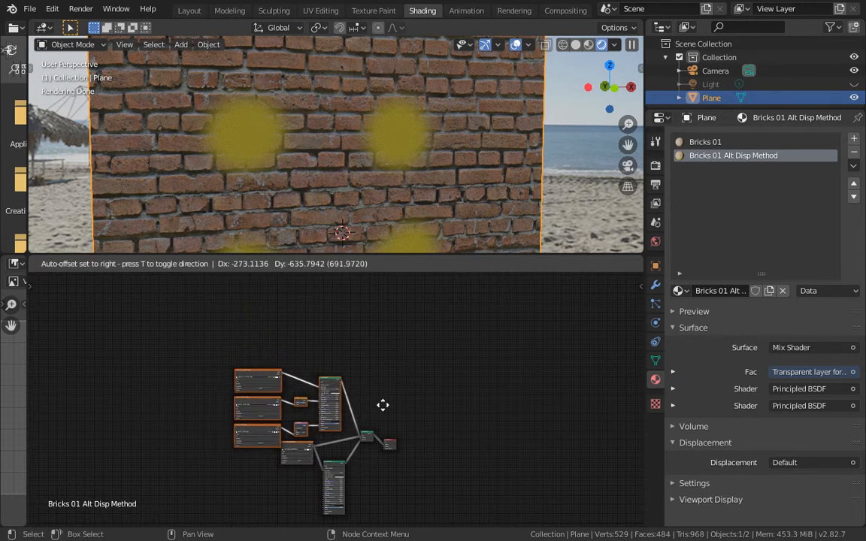
click(387, 400)
Move the smiley Image Texture node further left, beneath the column of brick image textures.
click(297, 451)
drag(296, 451, 270, 462)
scroll(344, 448, up, 5)
middle_drag(386, 391, 412, 269)
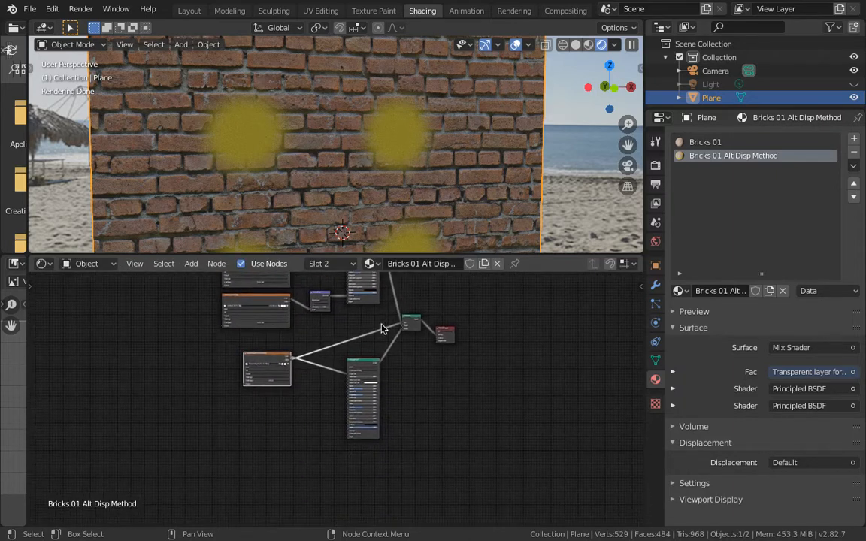
scroll(340, 361, down, 1)
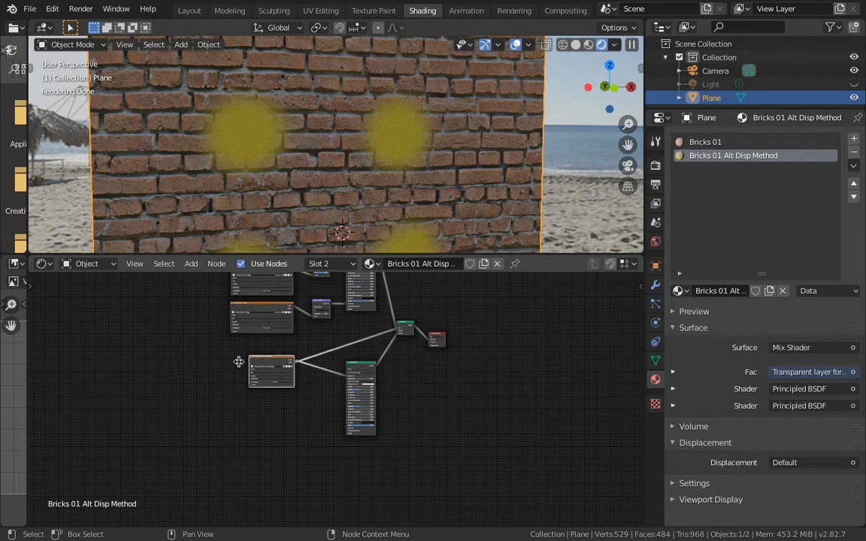
drag(238, 362, 229, 360)
Place the Mix Shader and Material Output nodes side by side, further right of the two Principled BSDFs.
scroll(335, 386, up, 5)
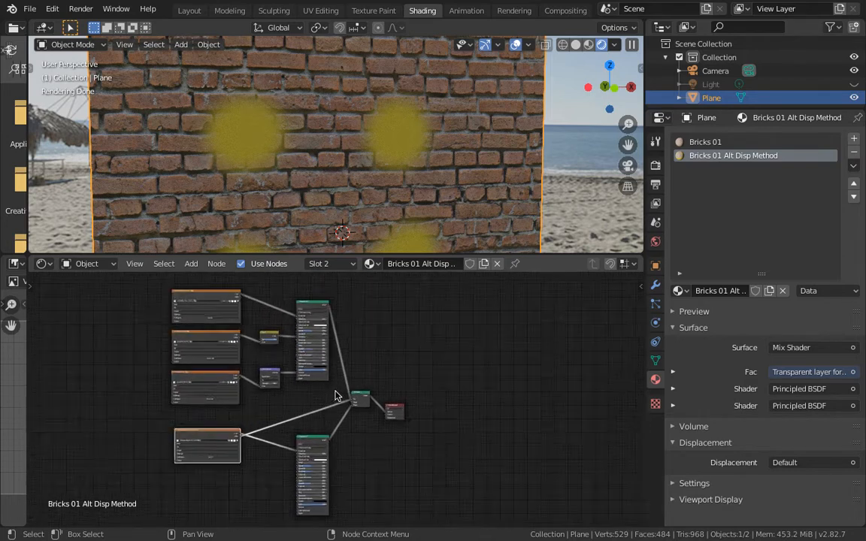
drag(400, 385, 436, 317)
drag(481, 418, 509, 309)
Examine how the brick and smiley branches of the rearranged node tree feed into the Mix Shader.
scroll(418, 380, up, 2)
middle_drag(418, 380, 416, 463)
scroll(368, 376, down, 3)
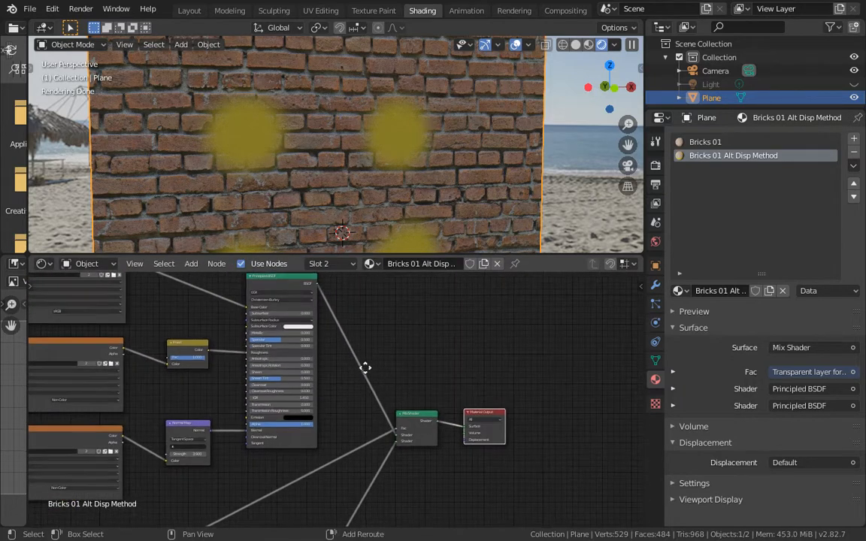
middle_drag(365, 368, 367, 455)
scroll(364, 342, down, 1)
shift+middle_drag(381, 322, 381, 207)
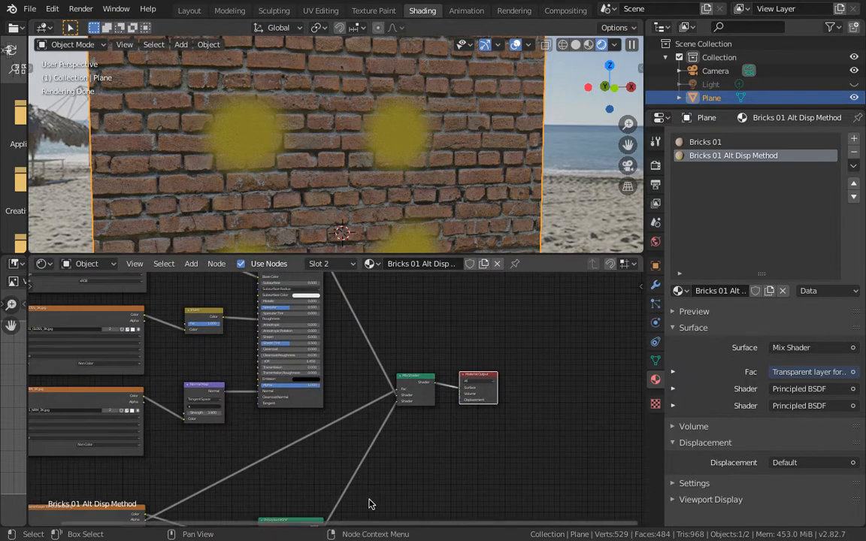
scroll(362, 489, down, 5)
middle_drag(323, 479, 396, 539)
scroll(342, 352, up, 2)
middle_drag(343, 353, 377, 254)
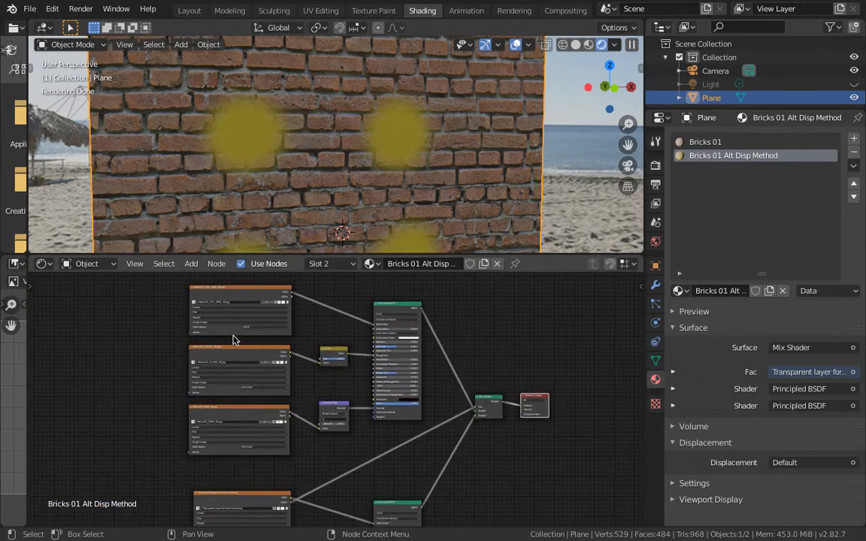
Select the brick branch and then the smiley branch, and preview the smiley's Principled BSDF directly through the Material Output.
drag(164, 286, 419, 460)
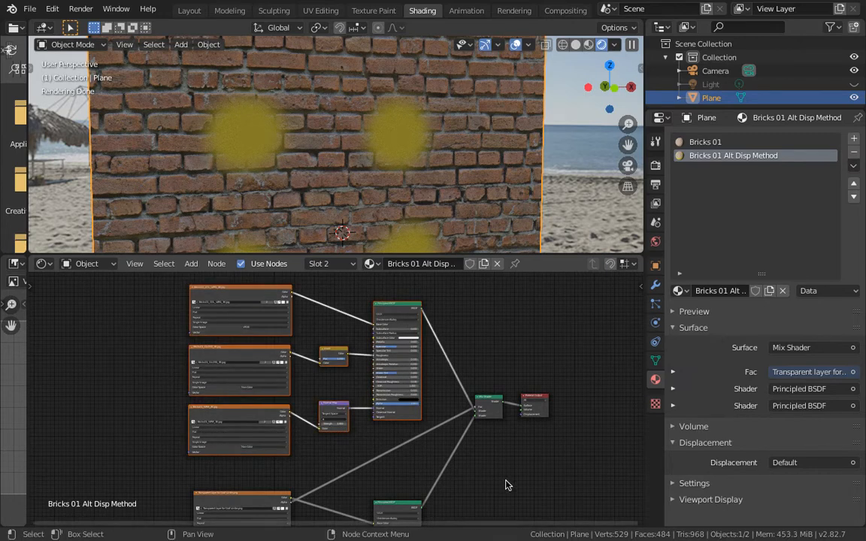
middle_drag(441, 504, 401, 401)
drag(136, 380, 436, 516)
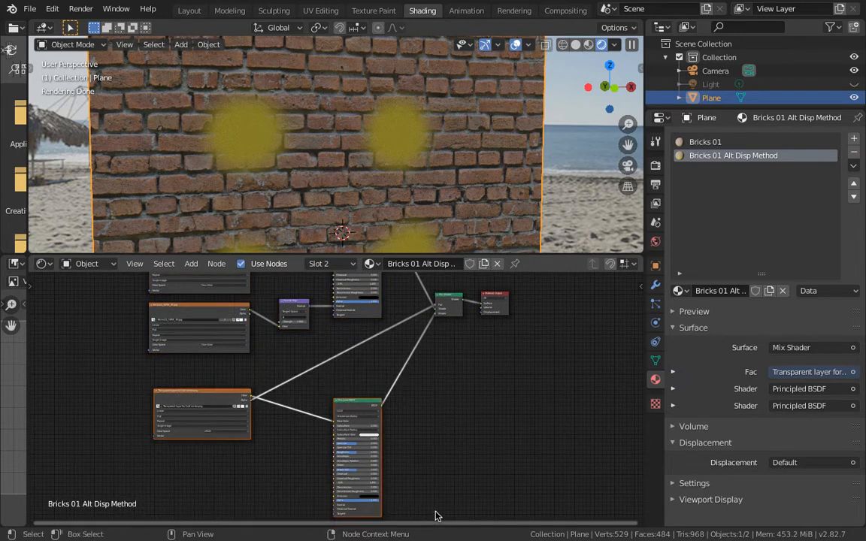
middle_drag(311, 373, 321, 396)
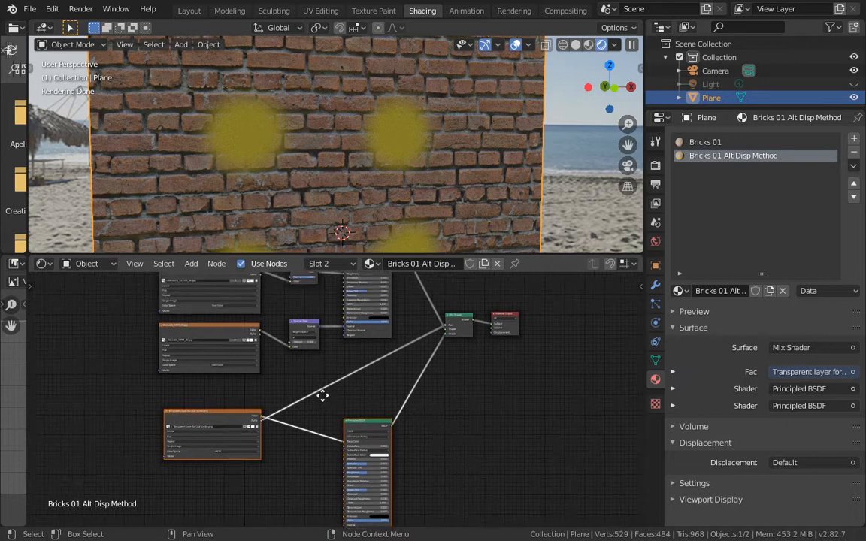
ctrl+shift+click(374, 427)
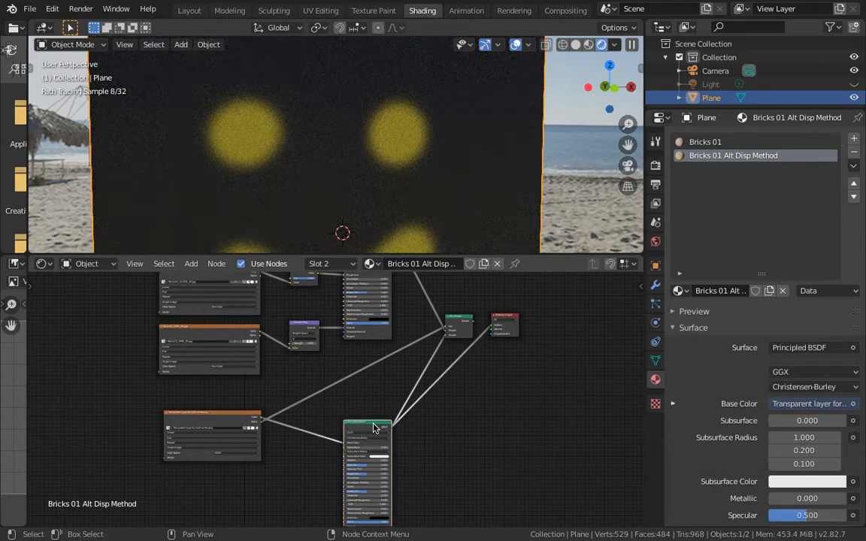
Preview the brick Principled BSDF directly through the Material Output, and reconnect the Mix Shader to the output.
middle_drag(370, 404, 359, 477)
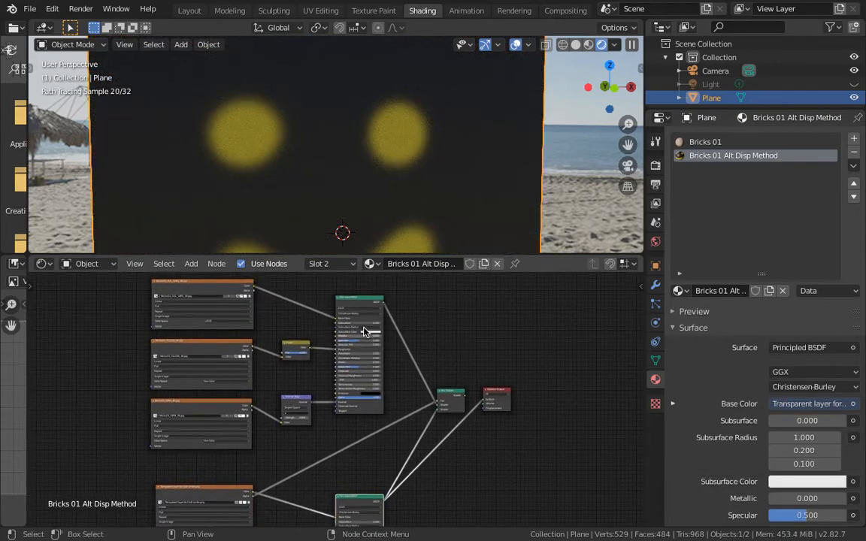
ctrl+shift+click(358, 303)
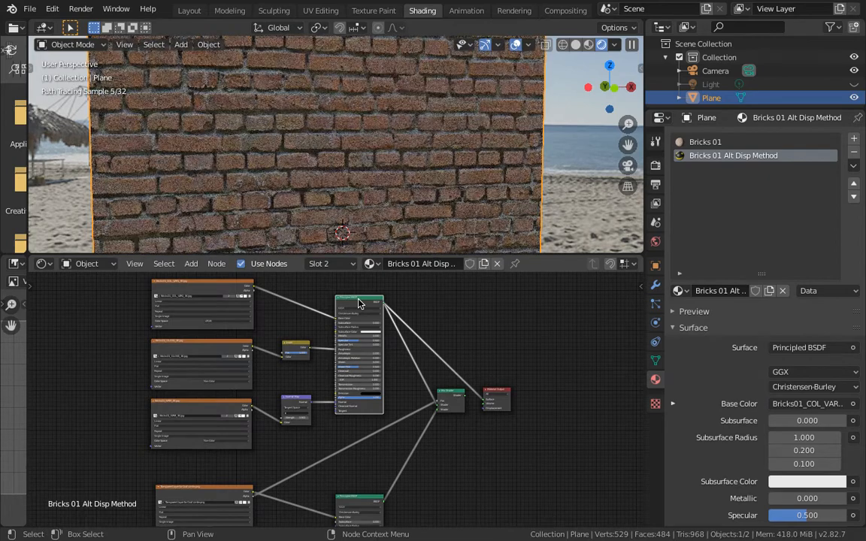
ctrl+shift+click(449, 396)
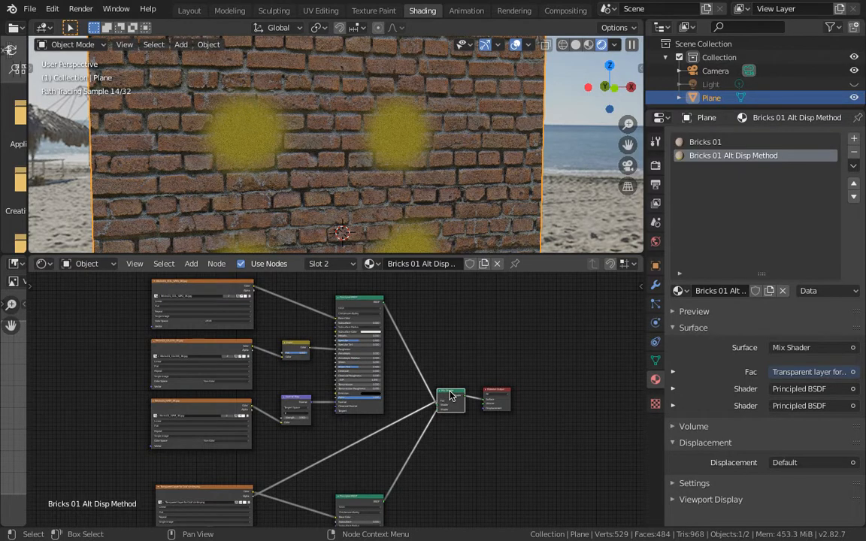
Preview the brick colour, gloss and normal textures one by one, then the brick Principled BSDF, and return the output to the Mix Shader.
ctrl+shift+click(207, 289)
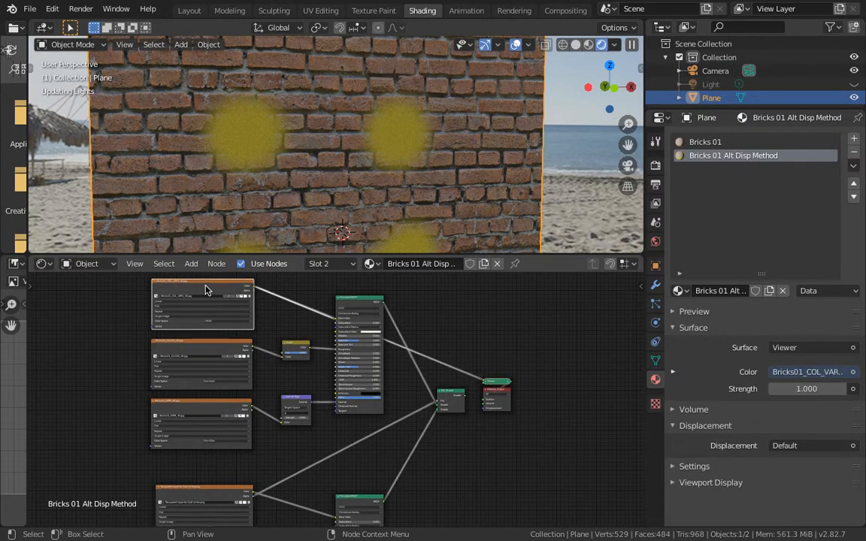
ctrl+shift+click(207, 344)
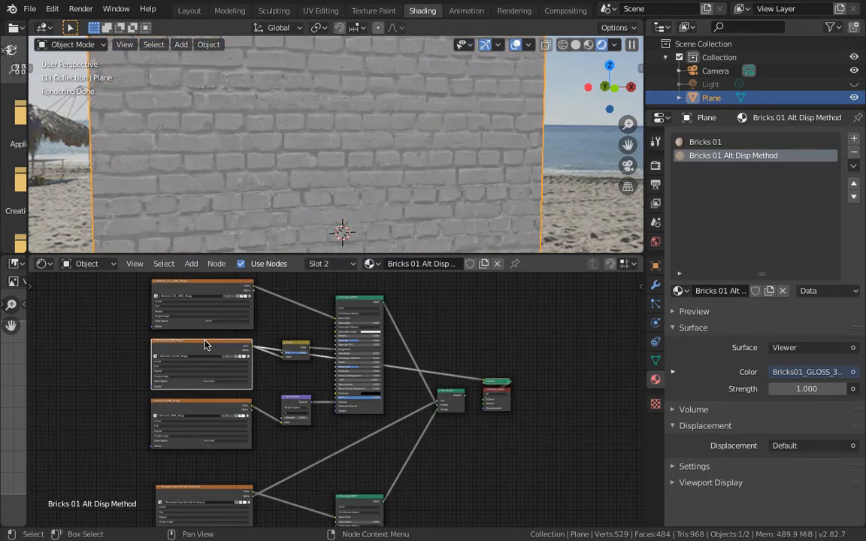
ctrl+shift+click(209, 407)
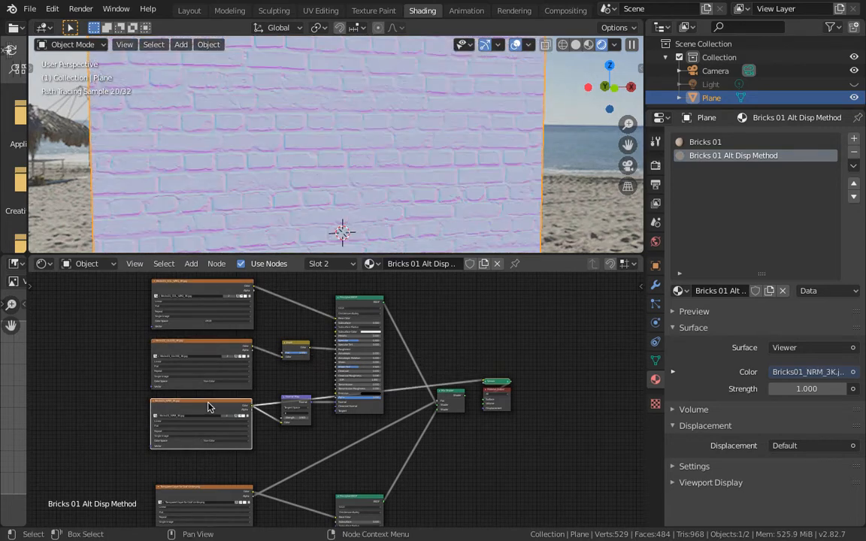
ctrl+shift+click(361, 305)
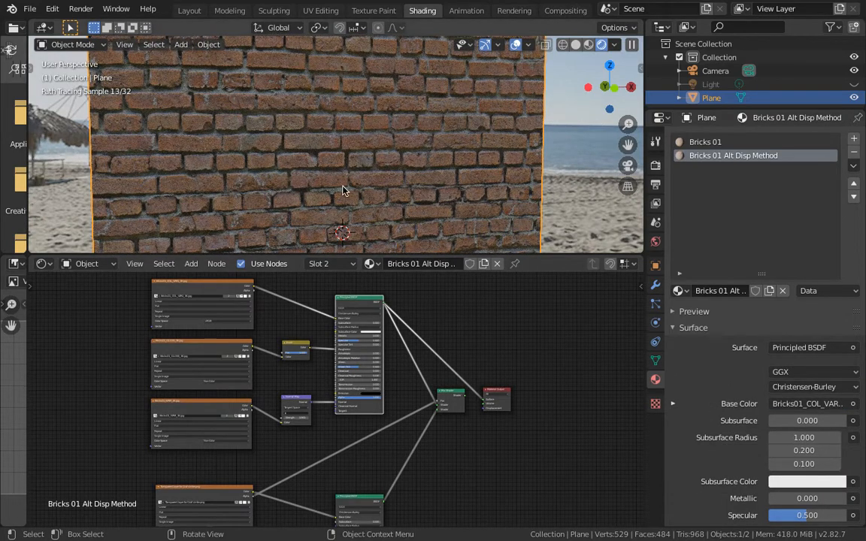
ctrl+shift+click(446, 393)
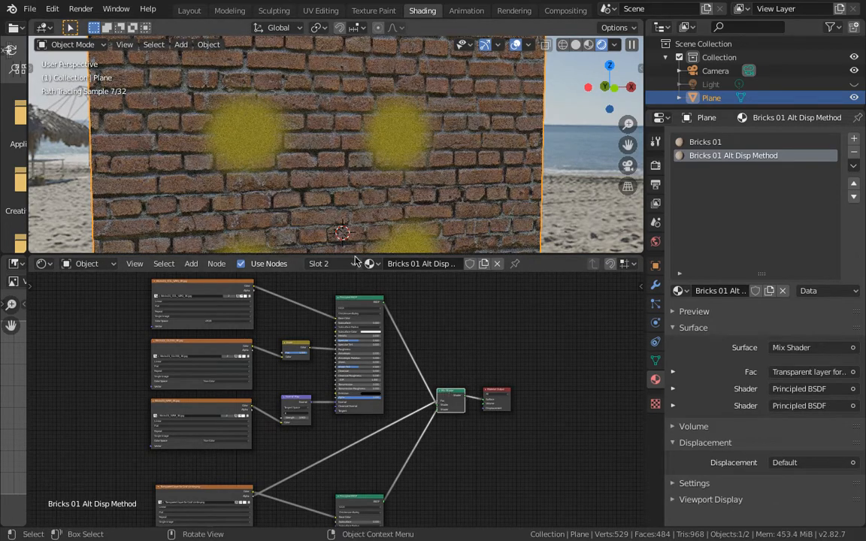
Replace the smiley image in the graffiti Image Texture node with "Transparent layer for Graf.png".
scroll(459, 358, up, 2)
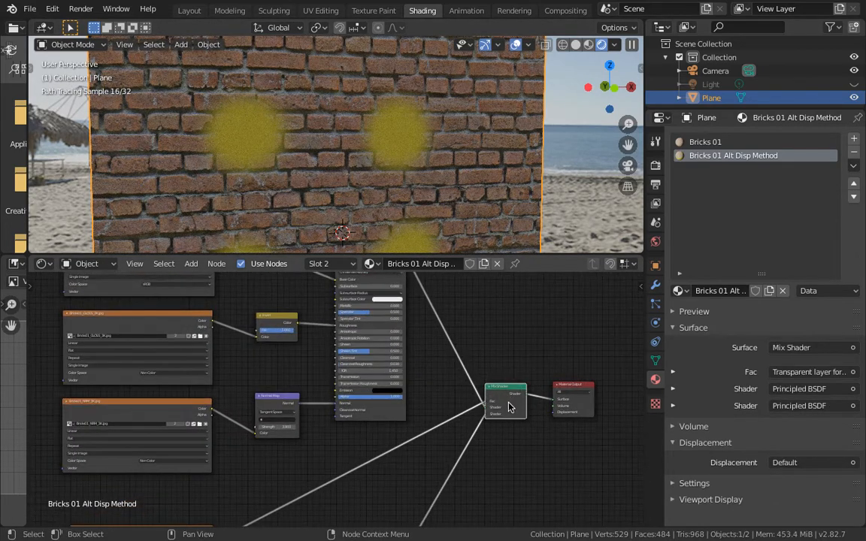
middle_drag(508, 407, 473, 364)
scroll(345, 176, down, 5)
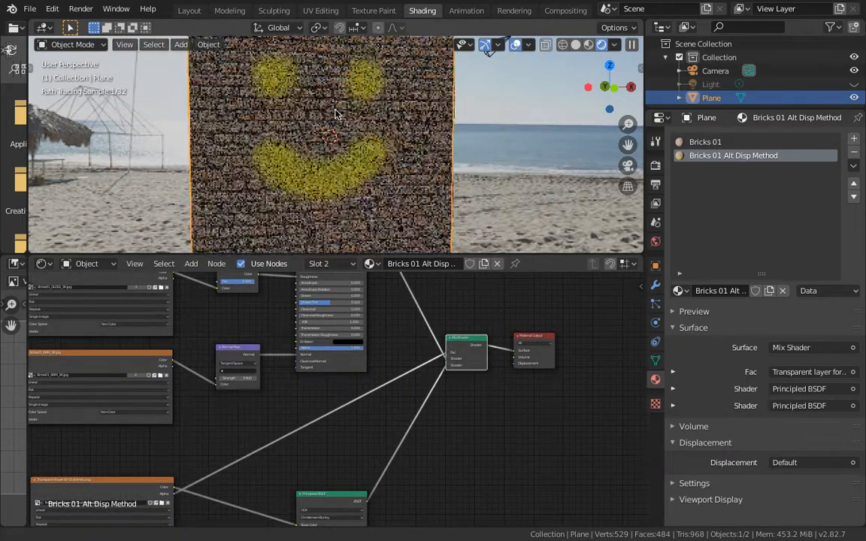
middle_drag(393, 399, 449, 300)
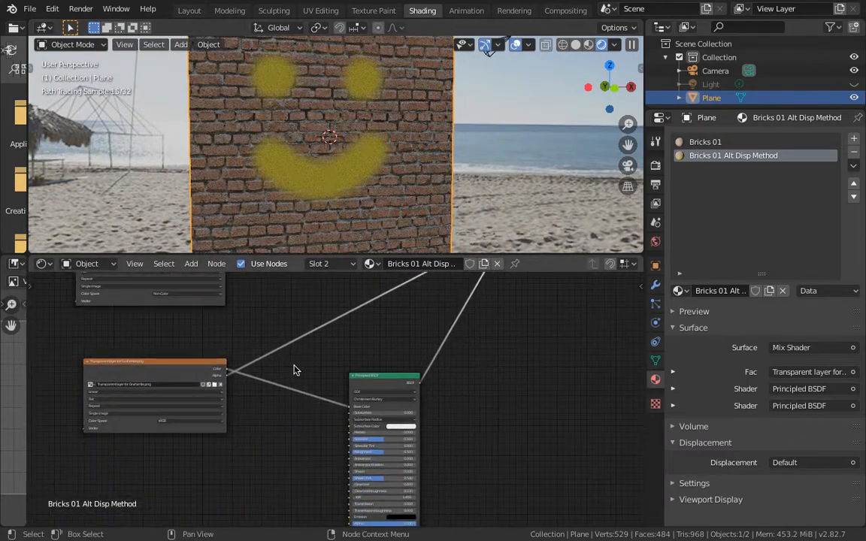
scroll(296, 367, up, 4)
shift+middle_drag(300, 358, 496, 332)
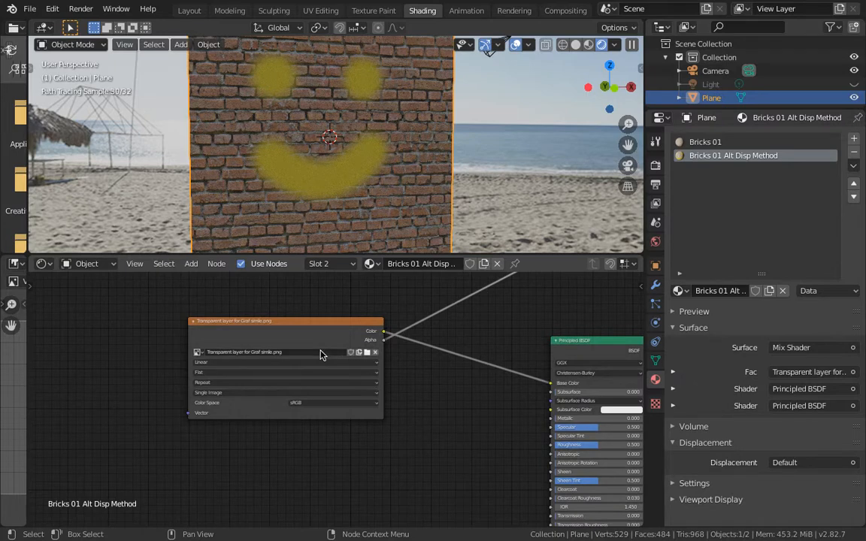
scroll(321, 350, up, 3)
middle_drag(321, 350, 349, 398)
scroll(354, 396, up, 3)
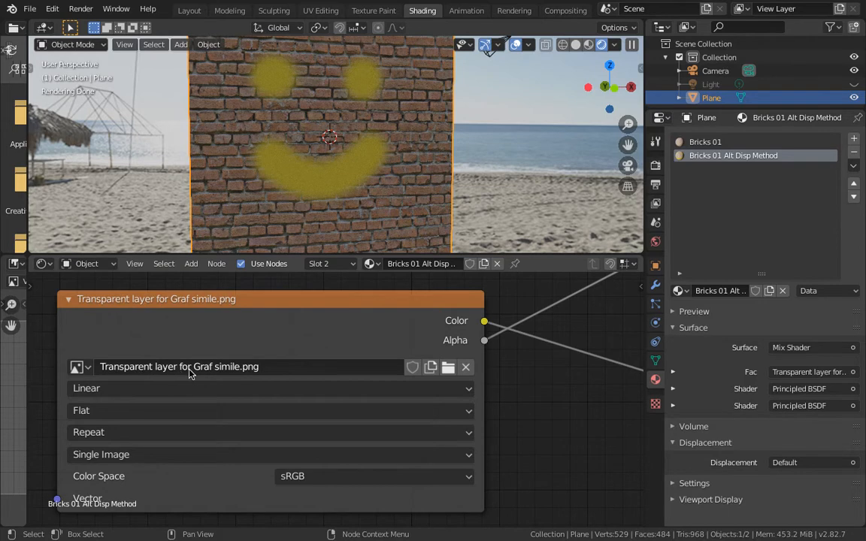
click(448, 368)
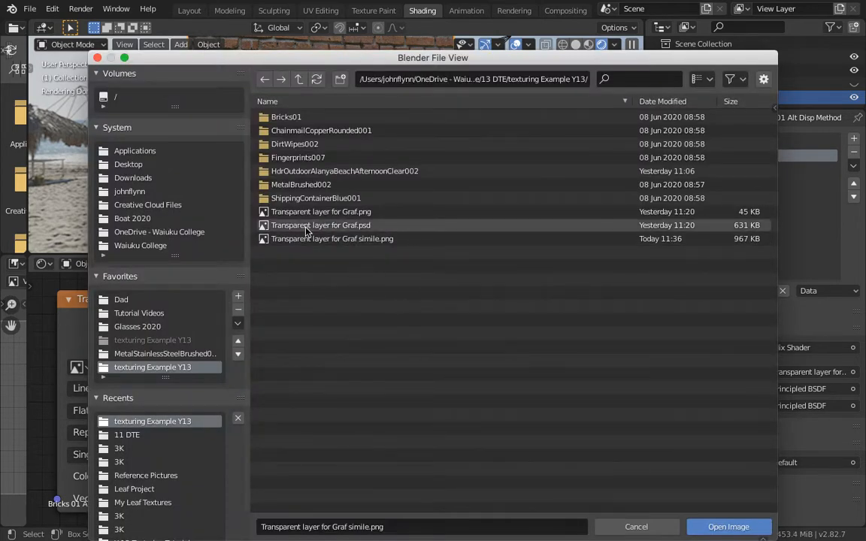
click(331, 212)
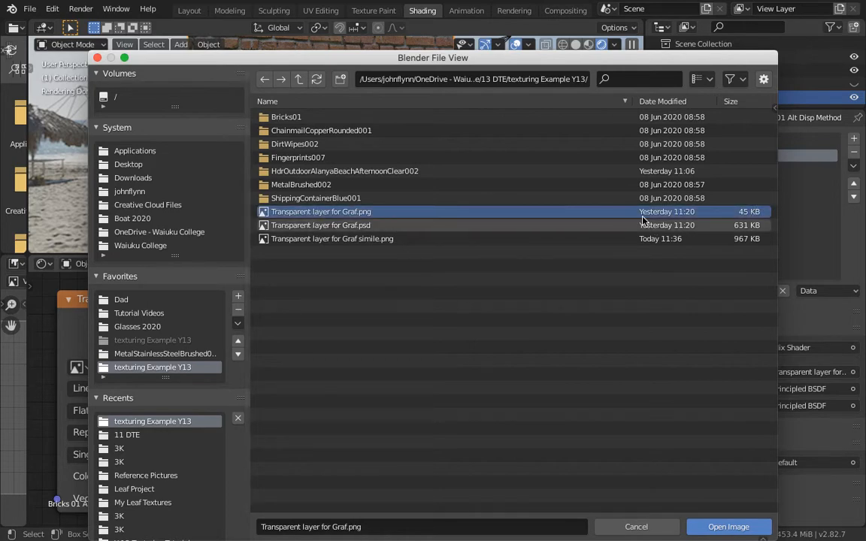
click(718, 529)
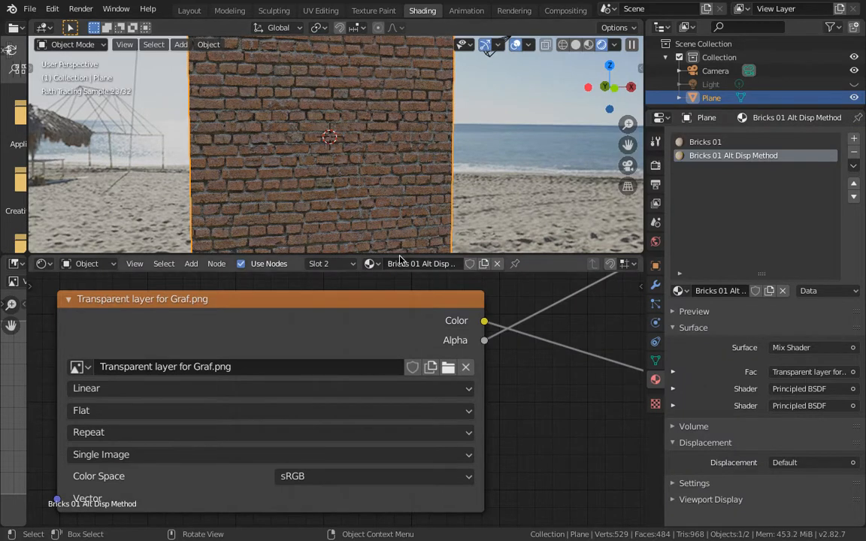
Select the graffiti Image Texture node and check its connections along with the brick wall in the viewport.
scroll(399, 334, down, 1)
scroll(360, 332, down, 1)
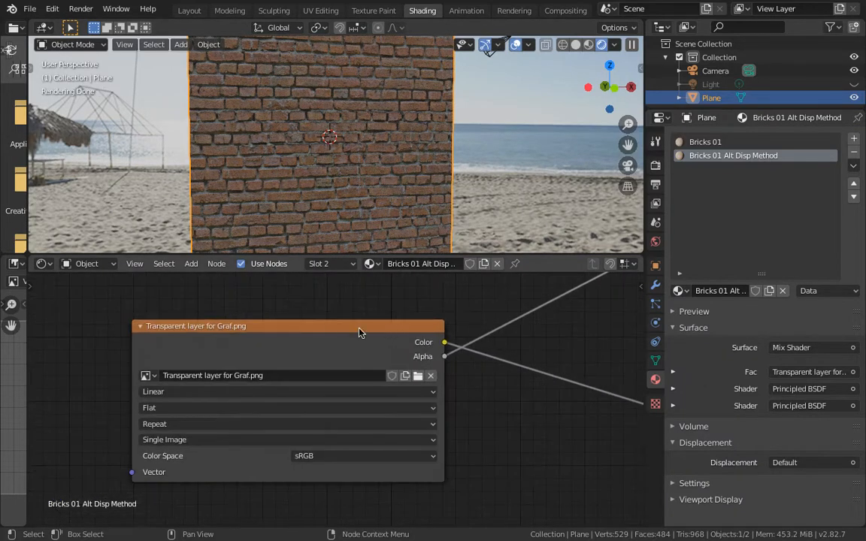
click(317, 330)
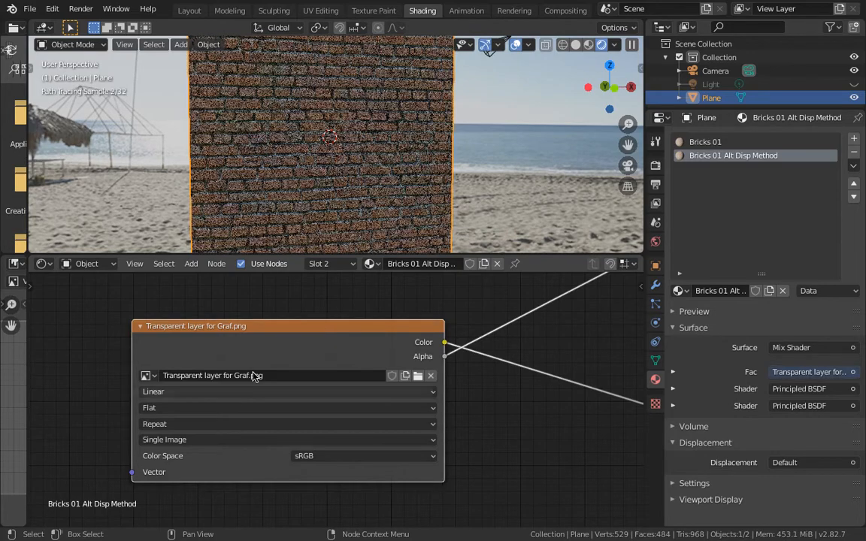
scroll(287, 374, down, 8)
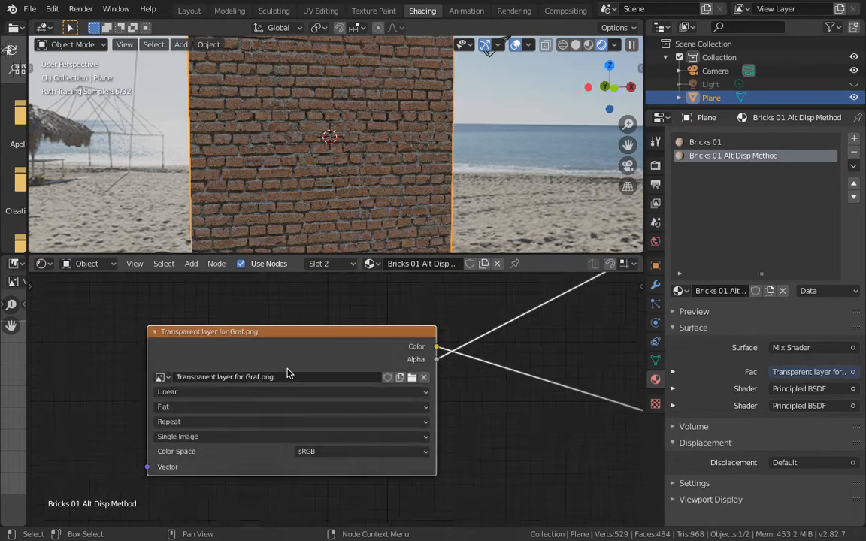
scroll(384, 343, down, 6)
middle_drag(385, 344, 384, 373)
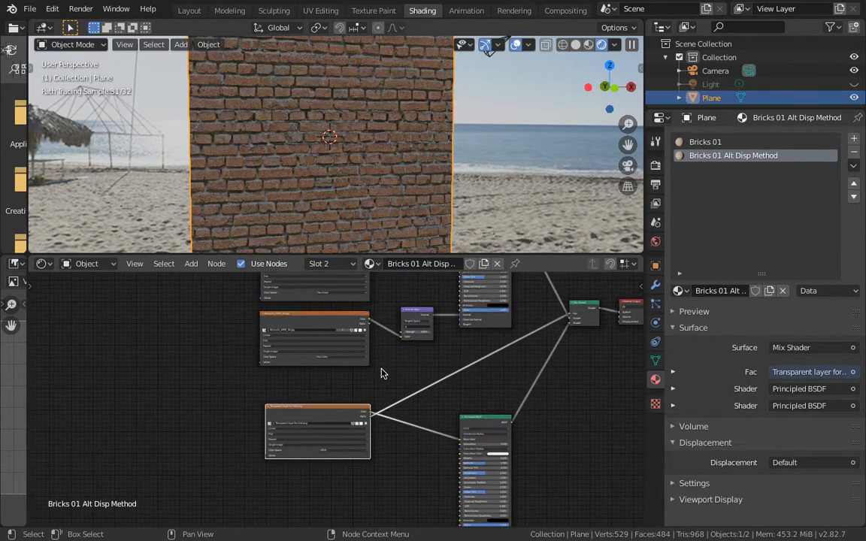
scroll(340, 408, up, 2)
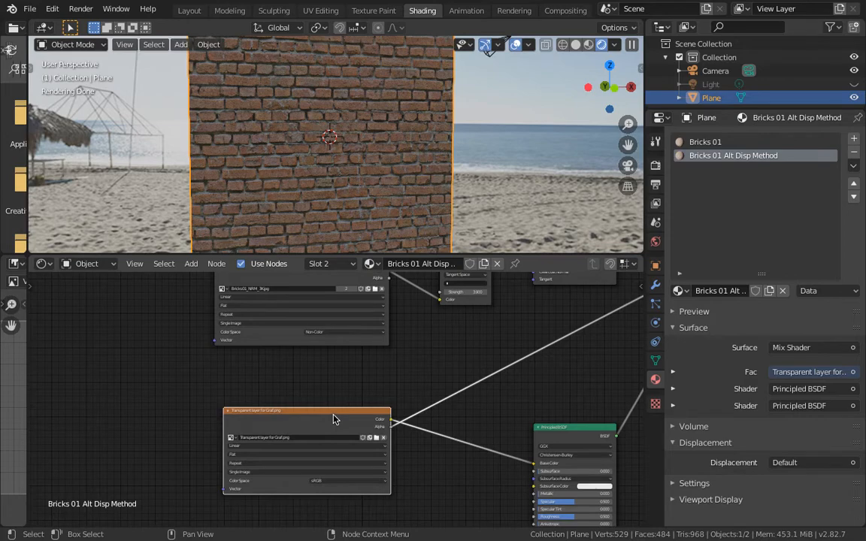
middle_drag(345, 164, 321, 217)
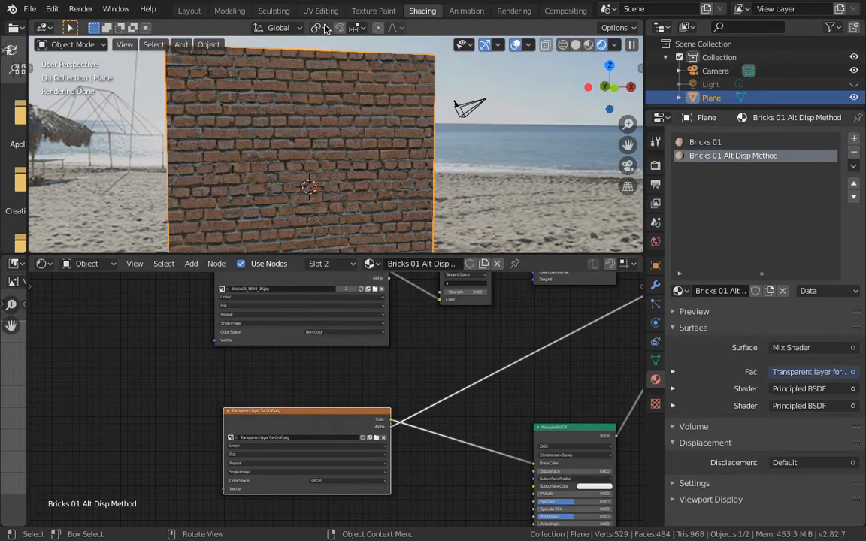
Switch to the Texture Paint workspace and widen its 3D viewport over most of the image editor.
click(374, 11)
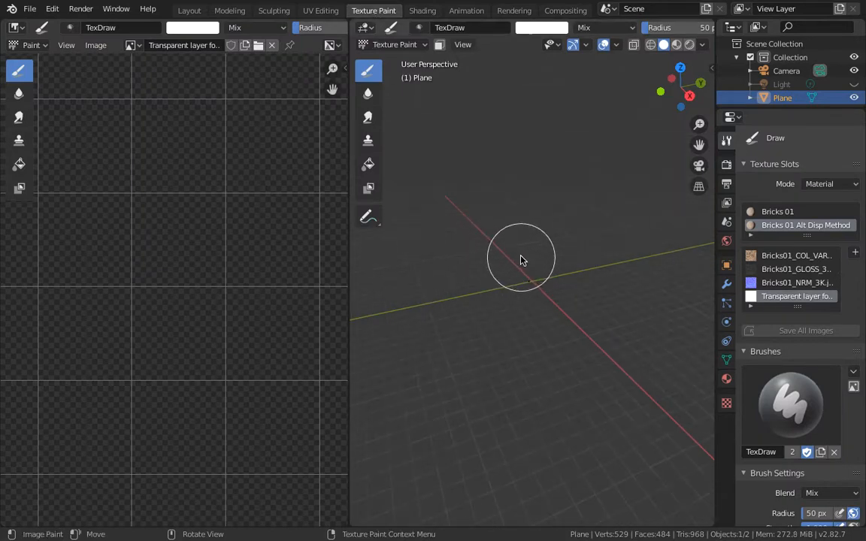
middle_drag(522, 257, 480, 239)
scroll(281, 241, down, 4)
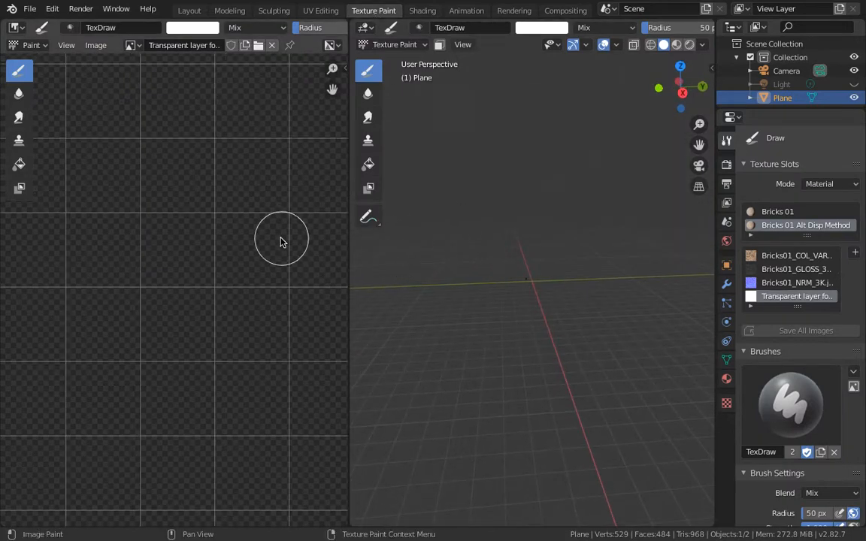
drag(349, 249, 84, 242)
scroll(797, 96, down, 1)
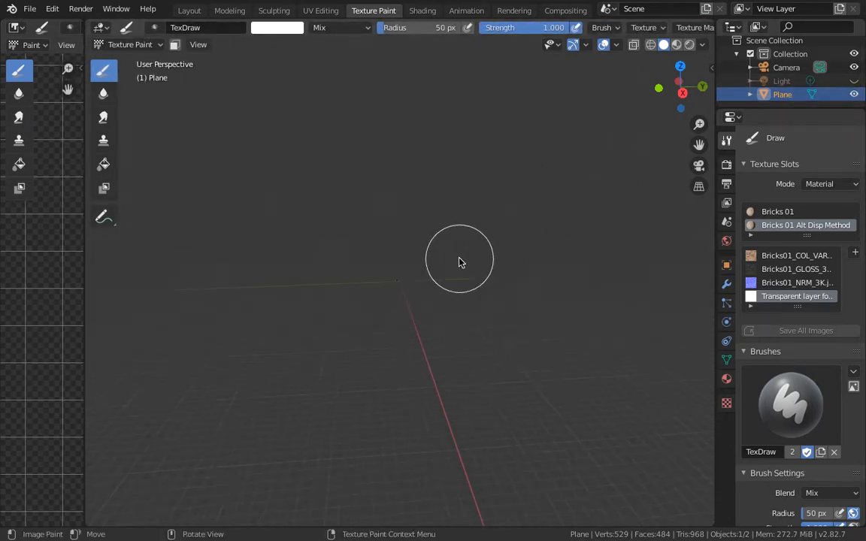
scroll(415, 254, up, 18)
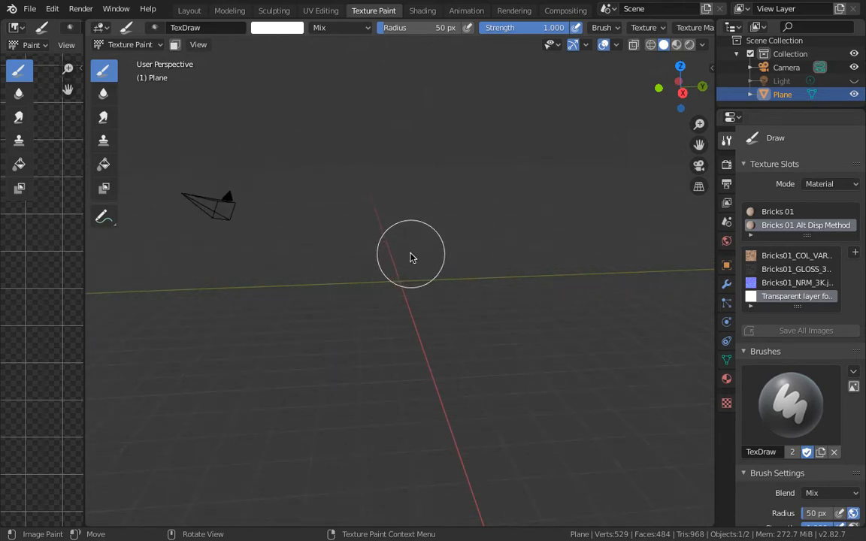
scroll(410, 258, down, 2)
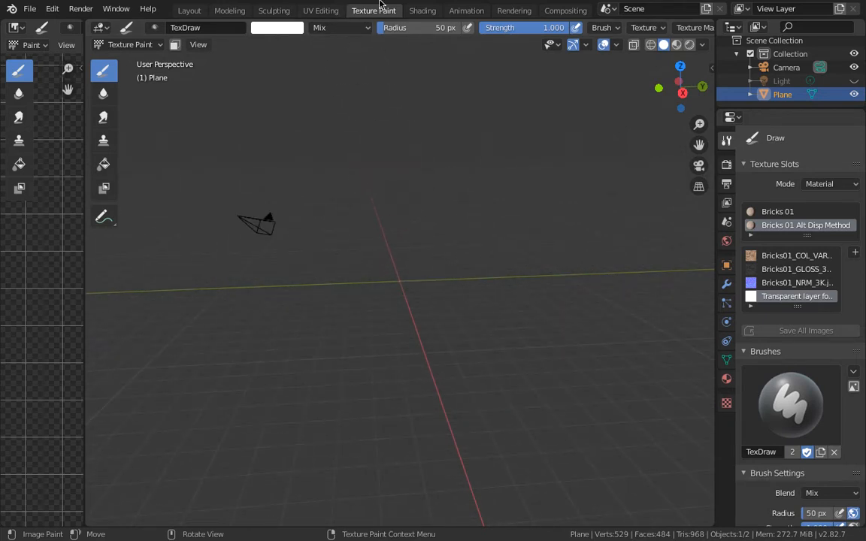
Set the Shading workspace viewport to Solid display and recheck the plane in the Texture Paint workspace.
click(419, 11)
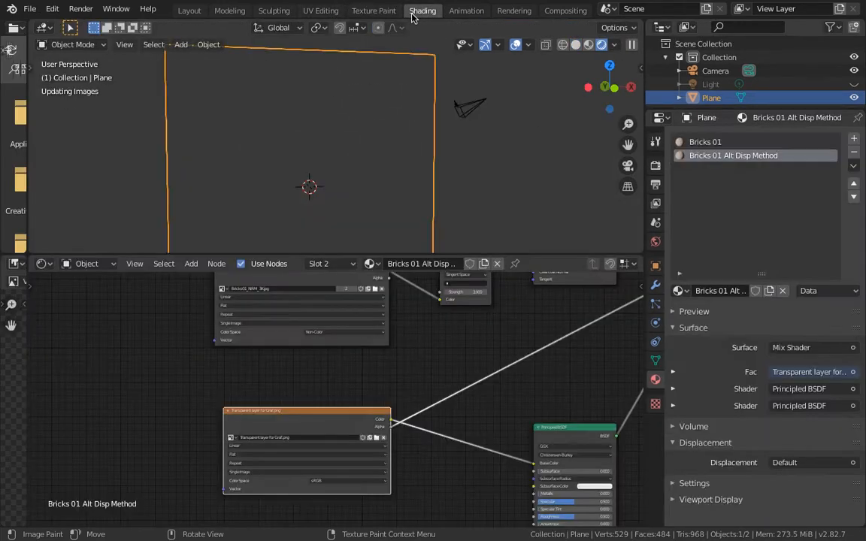
key(z)
click(529, 185)
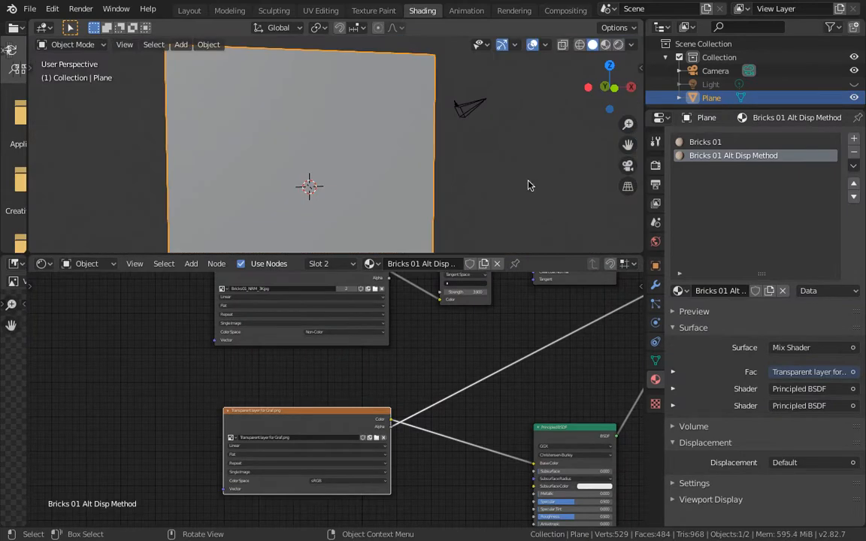
scroll(389, 143, down, 4)
mouse_move(369, 172)
middle_down()
mouse_move(433, 184)
mouse_move(348, 189)
mouse_move(330, 162)
middle_up()
click(374, 11)
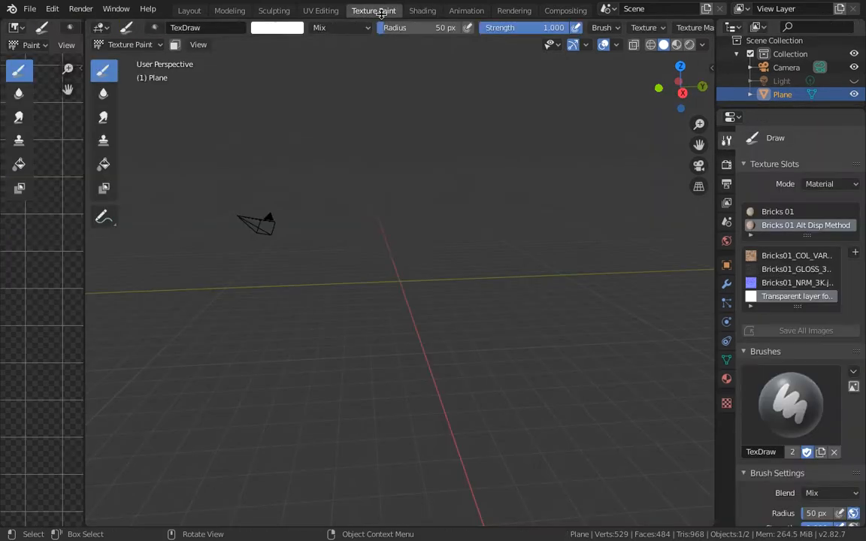
Select the Mix Shader in the Shading workspace, set the viewport to Material Preview, and return to the Texture Paint workspace.
click(423, 11)
scroll(464, 332, down, 2)
middle_drag(464, 332, 397, 347)
click(521, 325)
key(z)
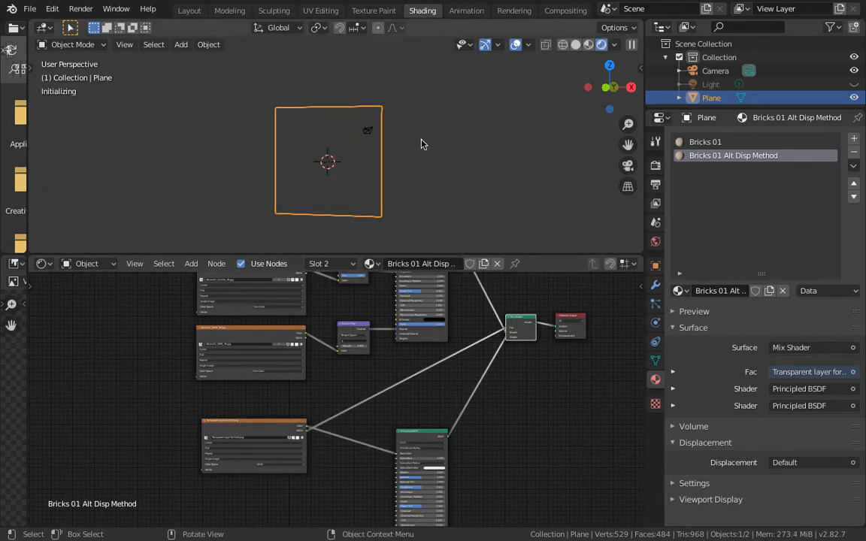
key(z)
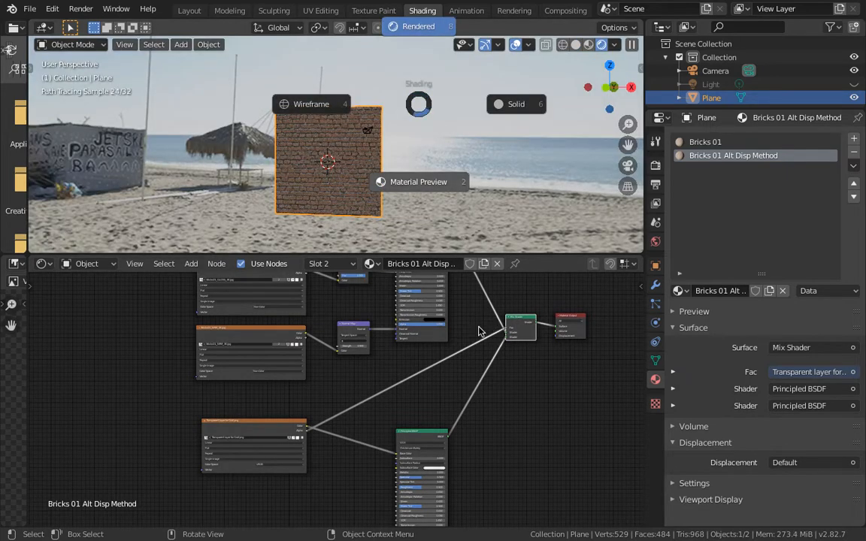
click(508, 315)
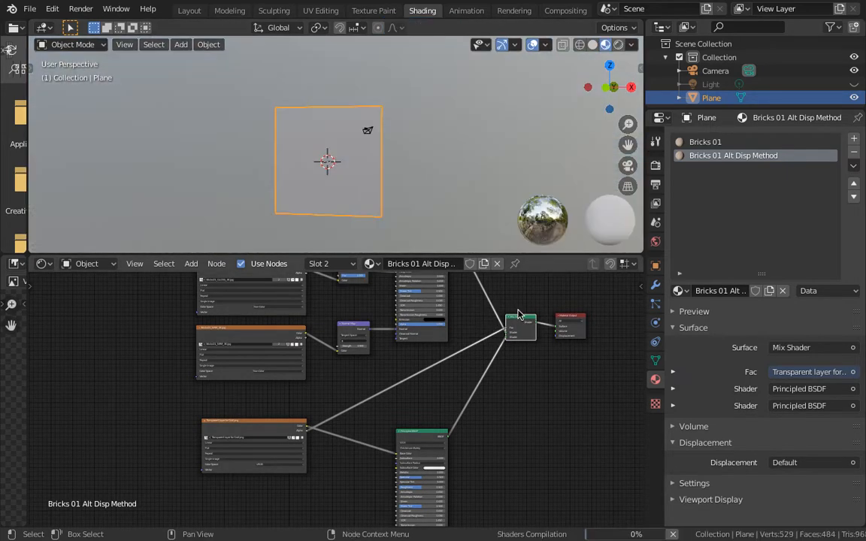
scroll(354, 150, up, 5)
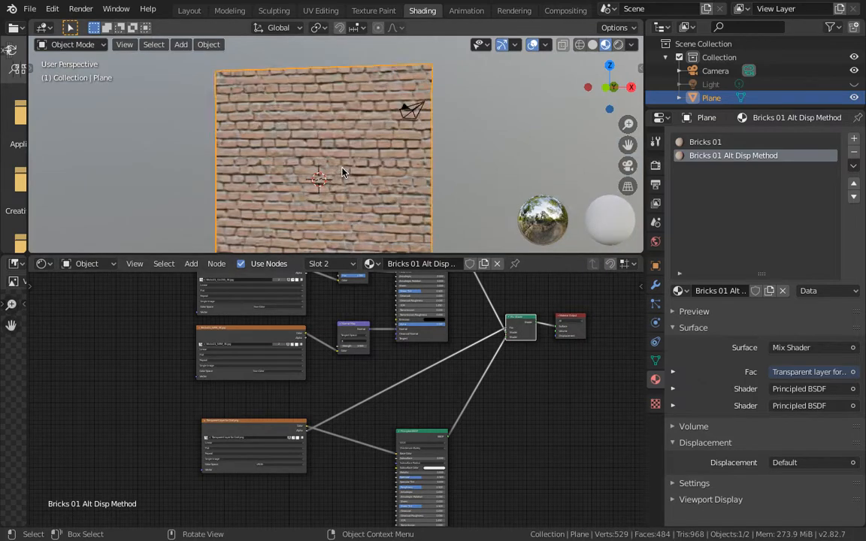
click(357, 9)
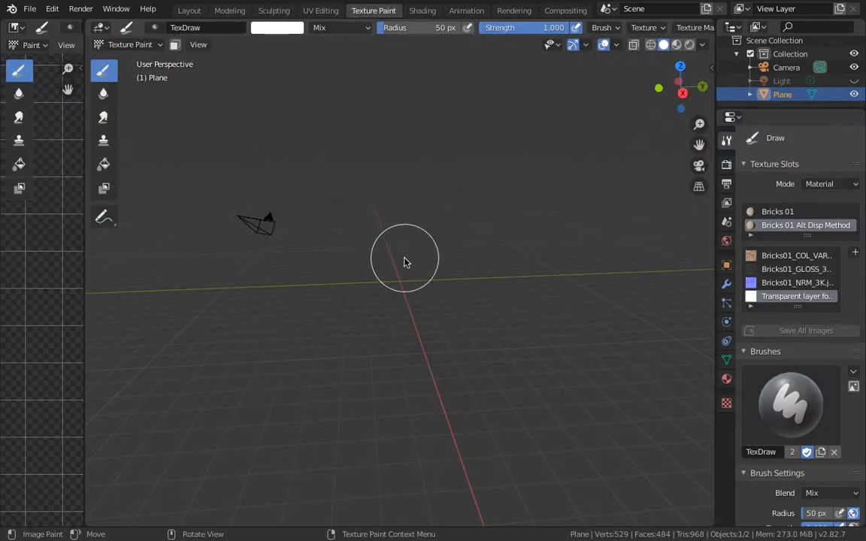
Set the Texture Paint viewport to Rendered shading and turn the view to face the brick wall.
key(z)
click(404, 183)
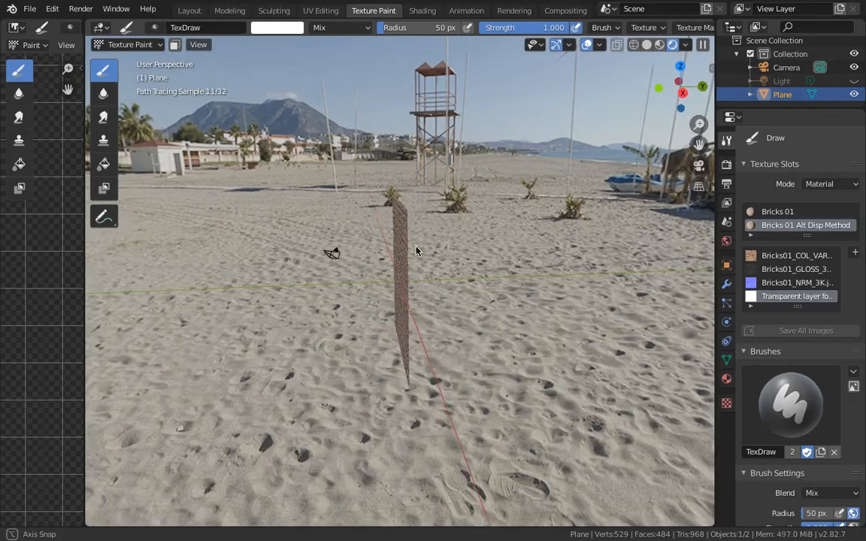
middle_drag(416, 252, 342, 286)
scroll(432, 288, up, 6)
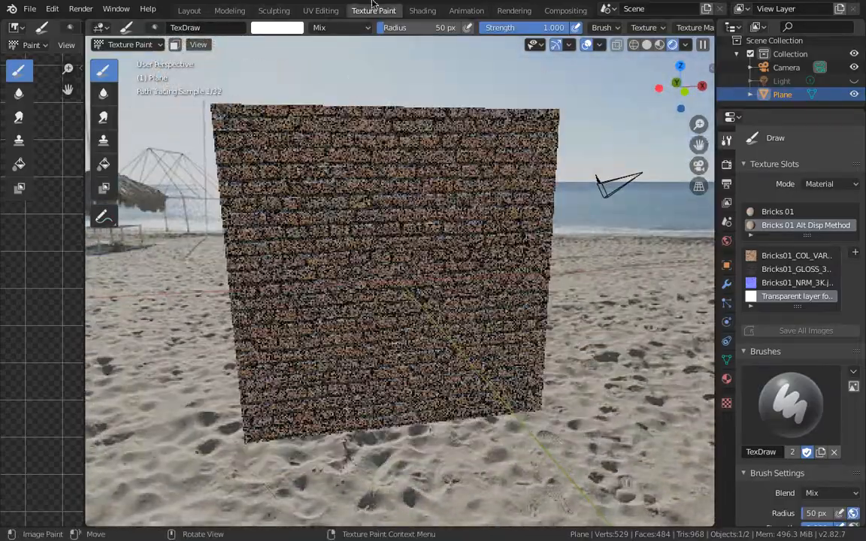
Select the graffiti Image Texture node in the Shading workspace and return to Texture Paint mode in the Texture Paint workspace.
click(422, 11)
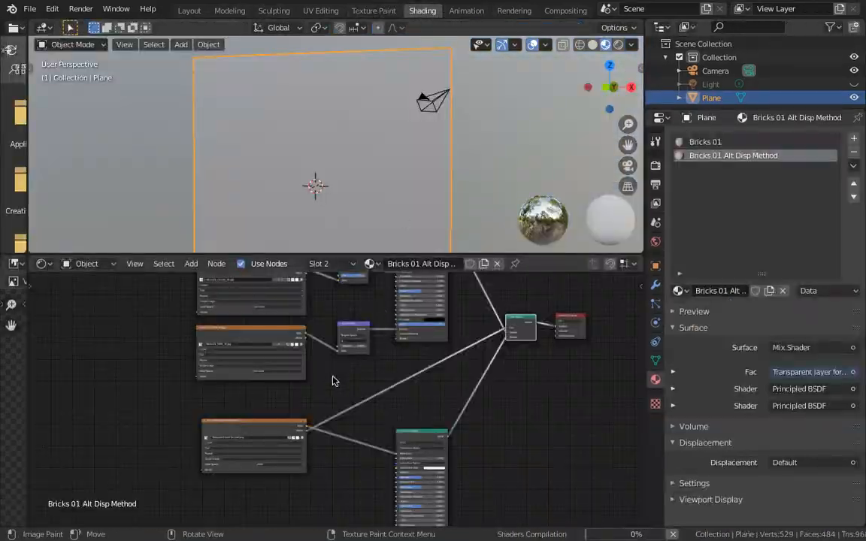
click(274, 425)
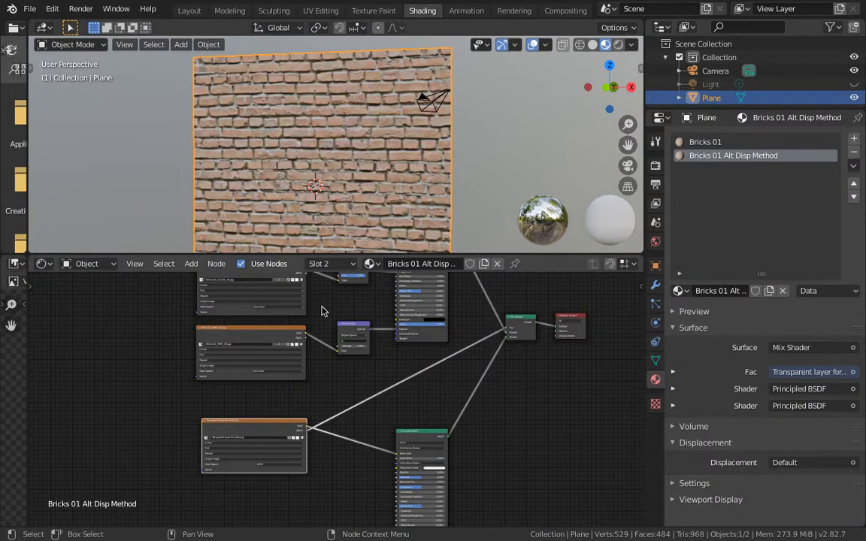
click(367, 11)
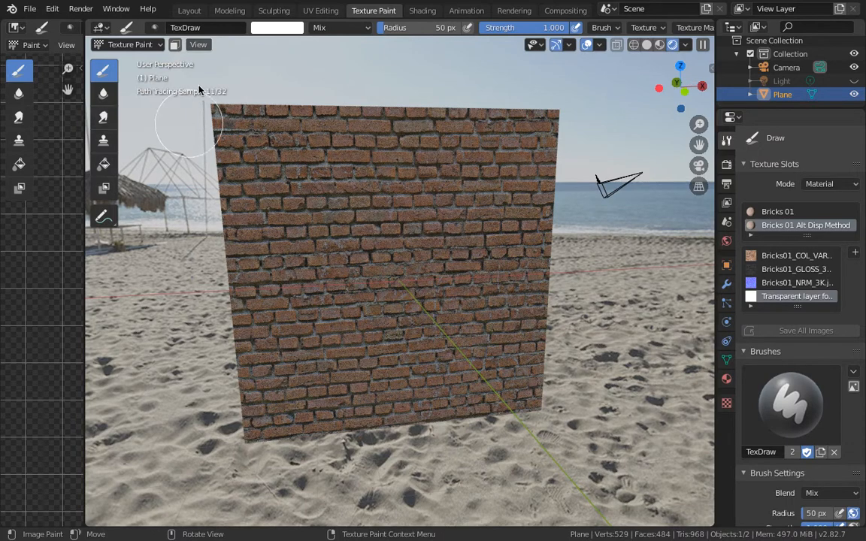
click(138, 45)
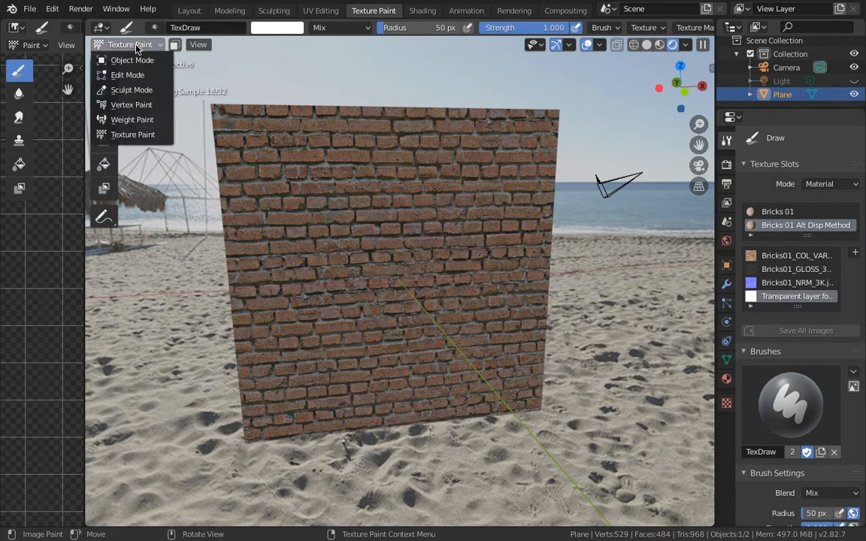
click(132, 135)
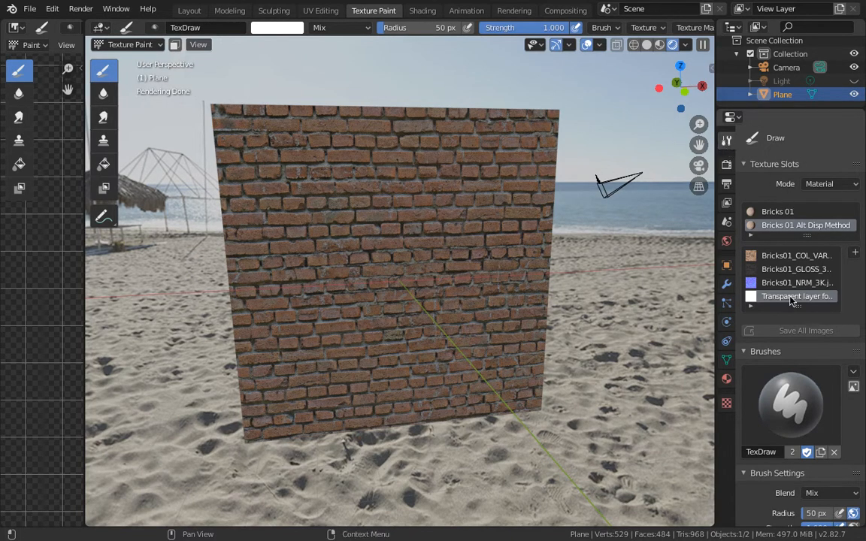
Set the Draw brush colour to bright green and its radius to 17 px.
scroll(792, 300, down, 5)
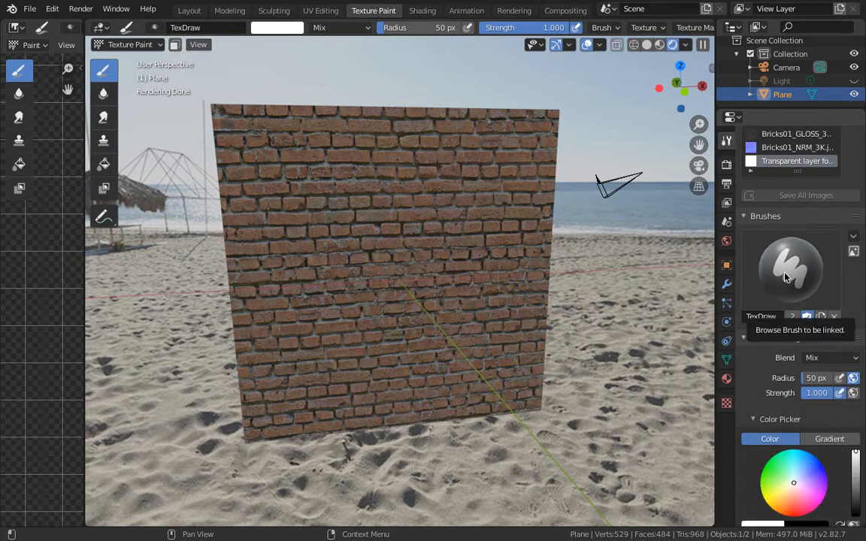
scroll(786, 278, down, 4)
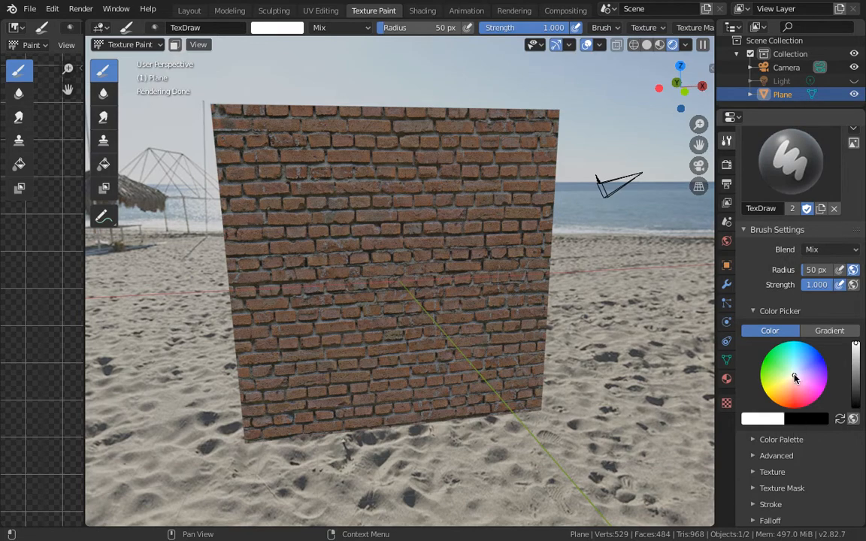
drag(796, 378, 772, 362)
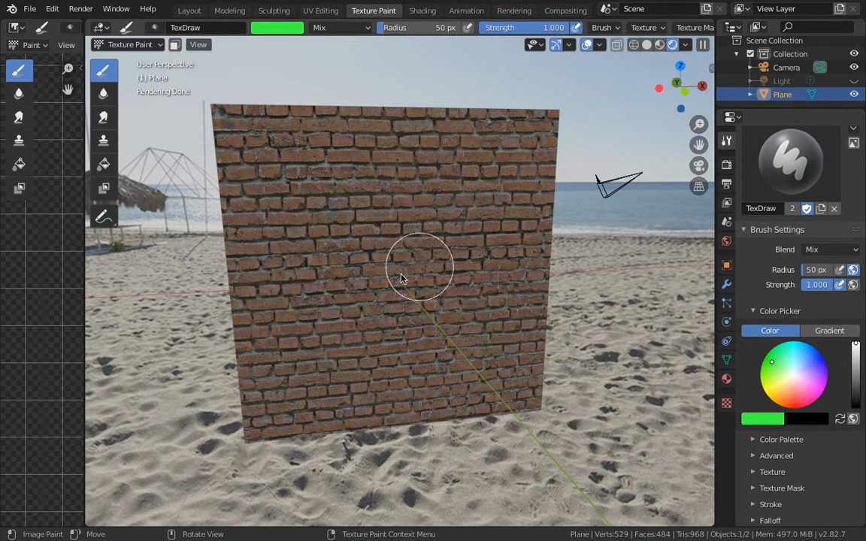
key(f)
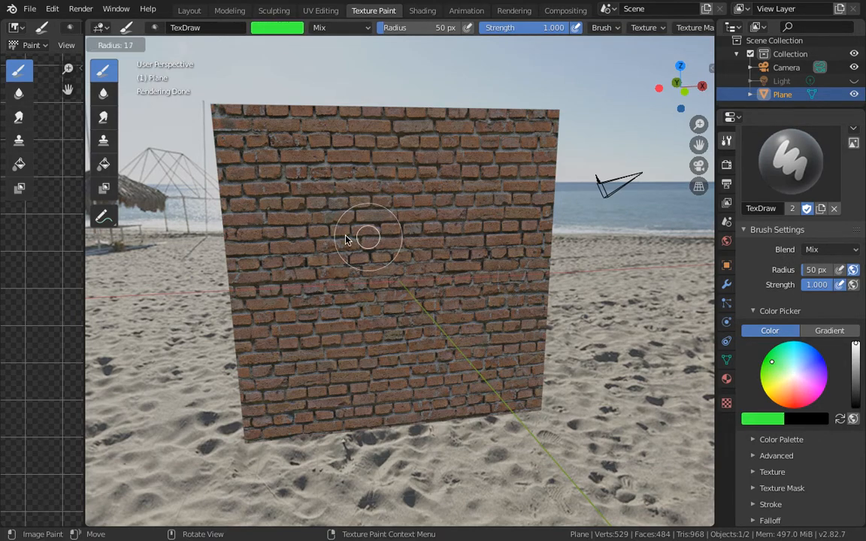
click(355, 239)
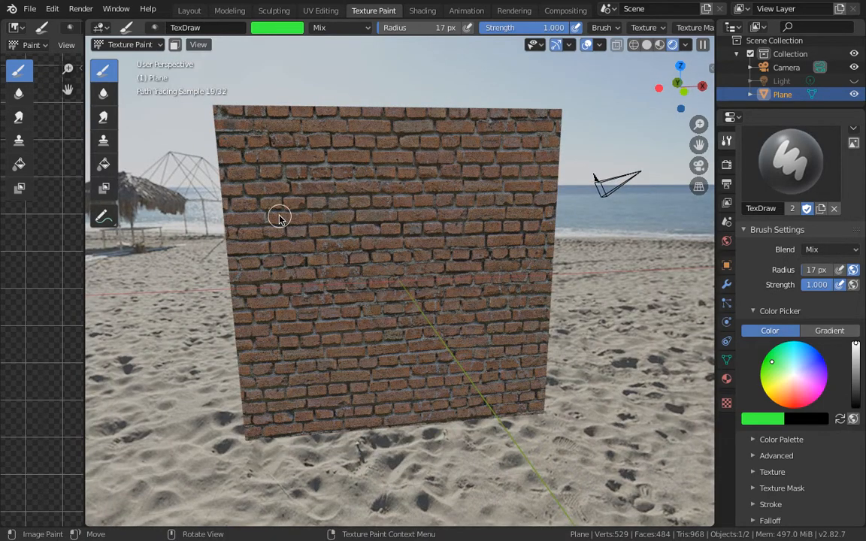
Paint a green letter S near the wall's upper-left corner and compare it in the Shading workspace.
drag(279, 216, 323, 200)
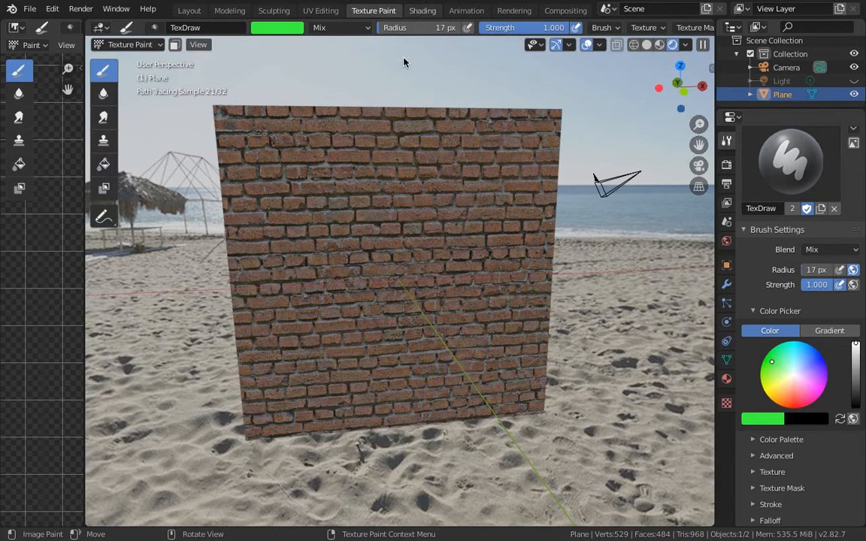
click(423, 10)
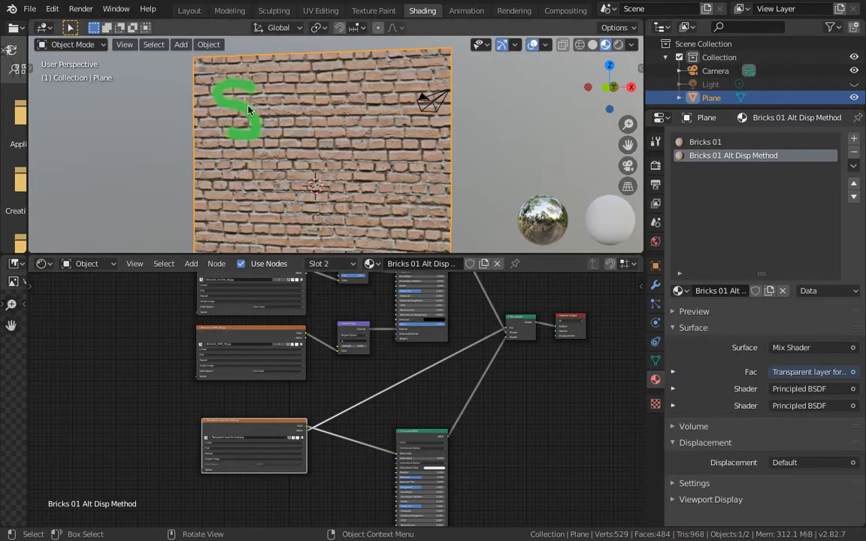
click(368, 11)
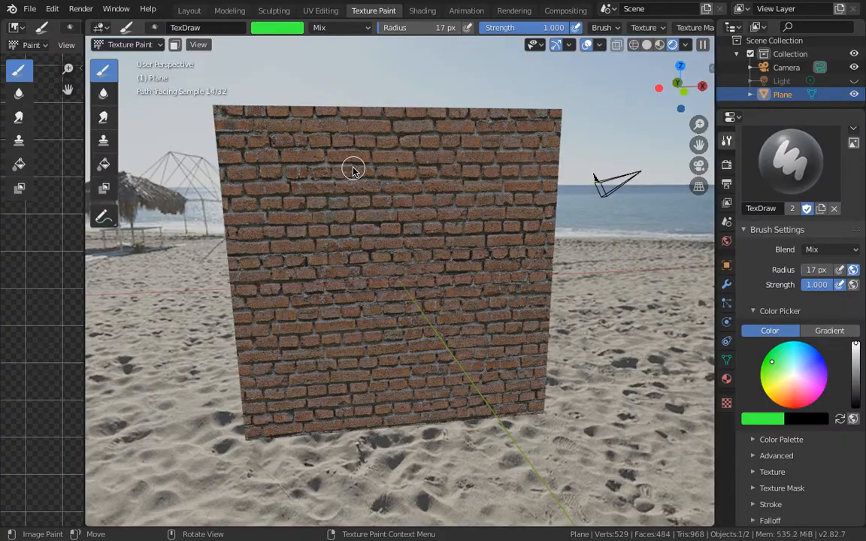
Check the wall from another angle and examine the painted layer in the UV Editing workspace.
mouse_move(353, 173)
middle_down()
mouse_move(544, 188)
mouse_move(350, 179)
mouse_move(331, 150)
middle_up()
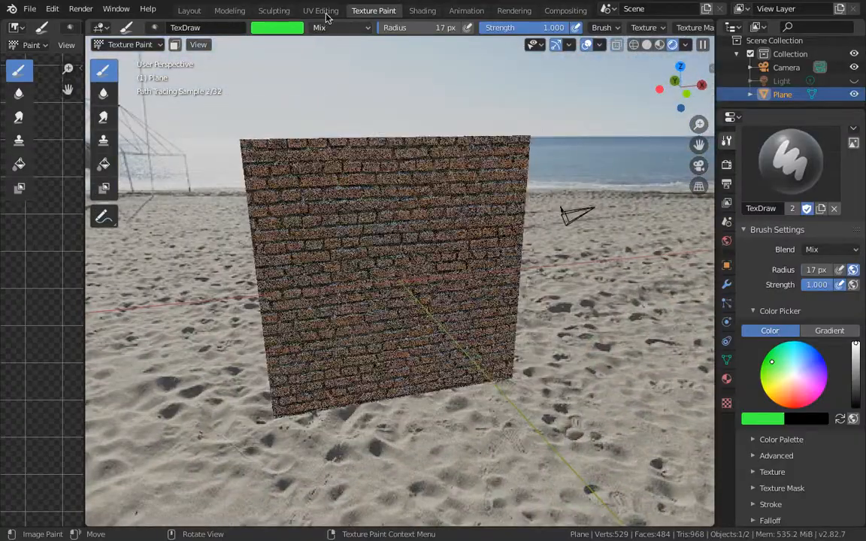
click(325, 12)
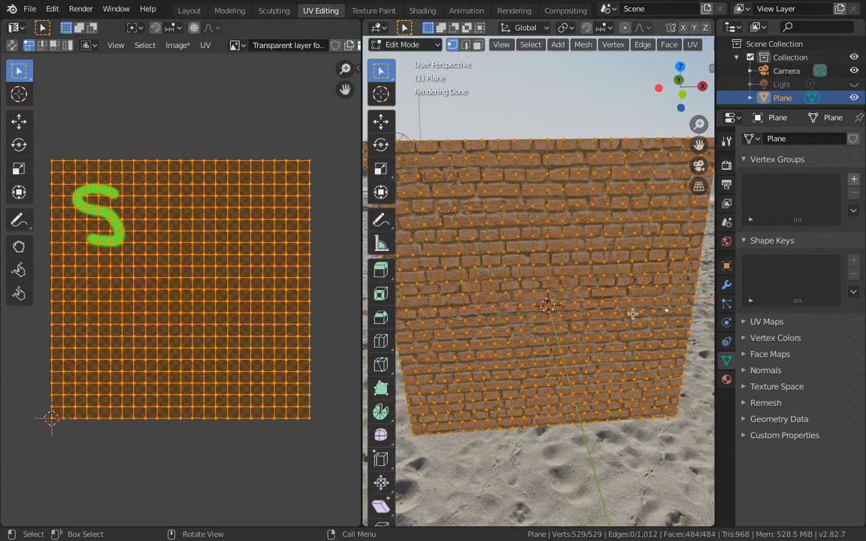
click(378, 12)
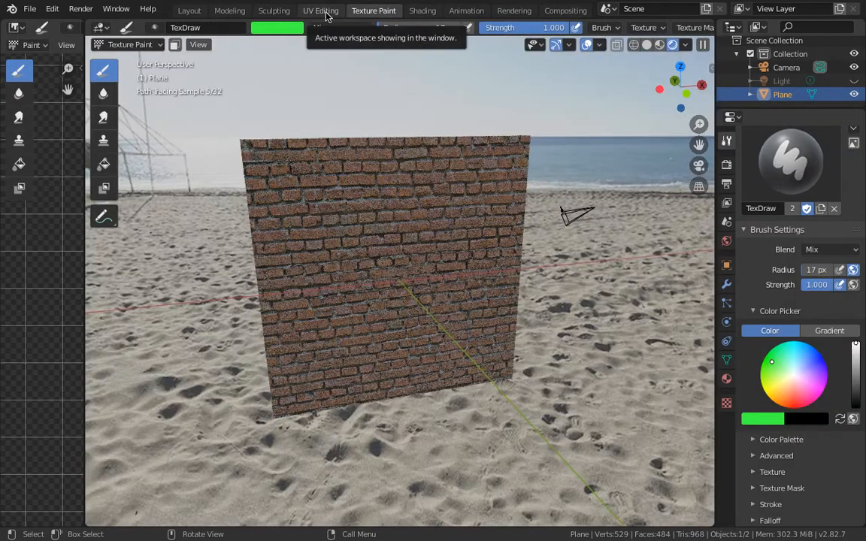
click(325, 14)
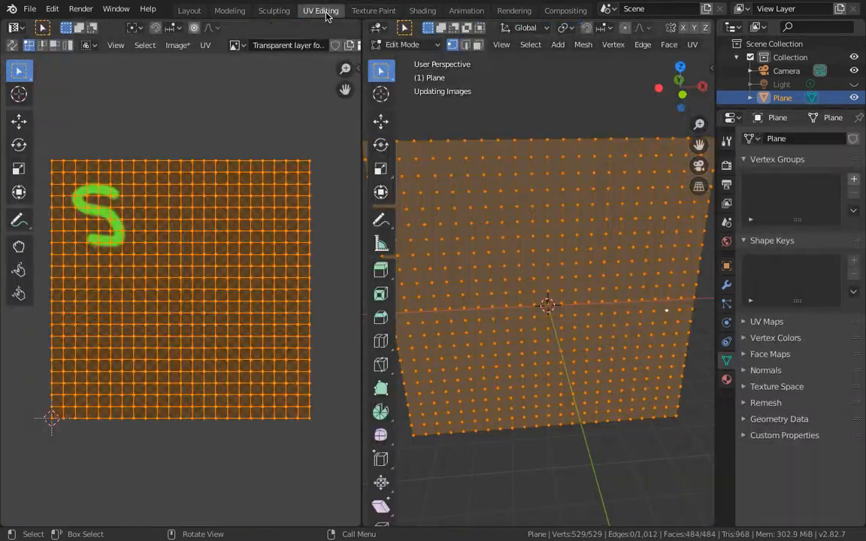
click(275, 12)
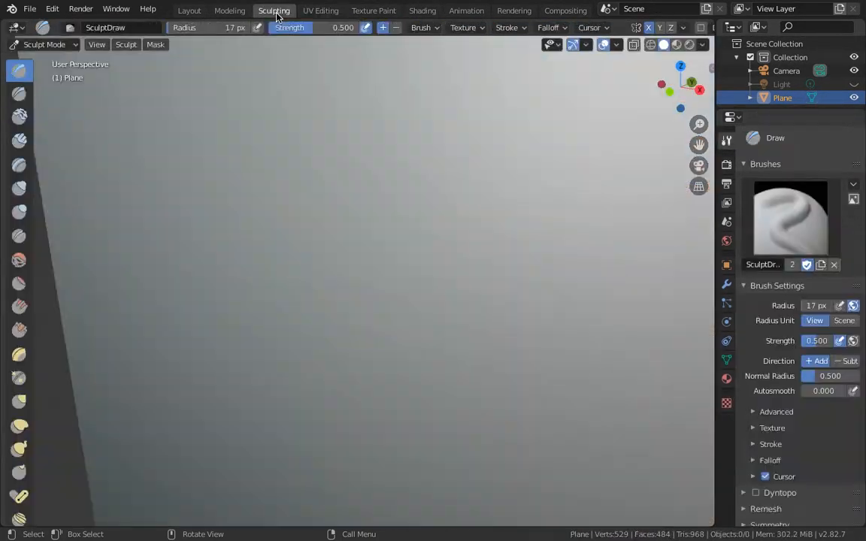
Set the Modeling workspace viewport to Rendered shading and inspect the wall from different sides.
click(229, 11)
scroll(440, 176, up, 3)
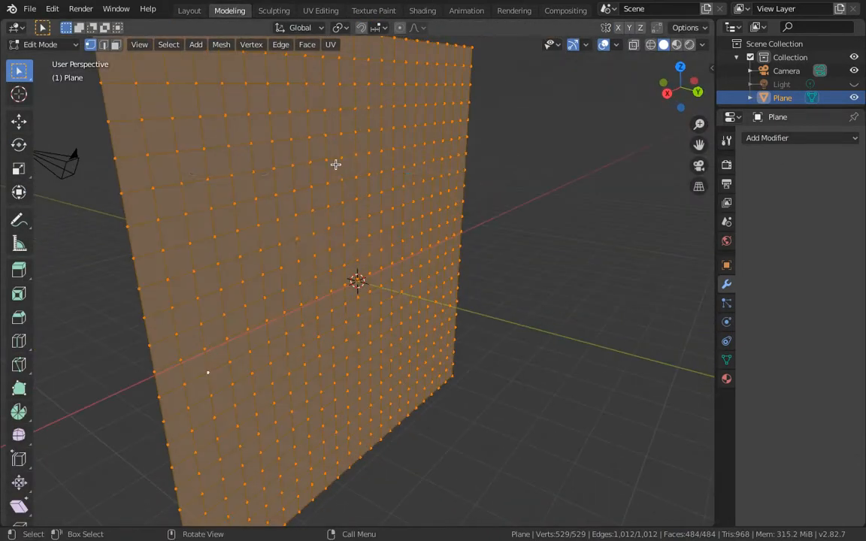
key(z)
click(331, 86)
middle_drag(395, 134, 350, 129)
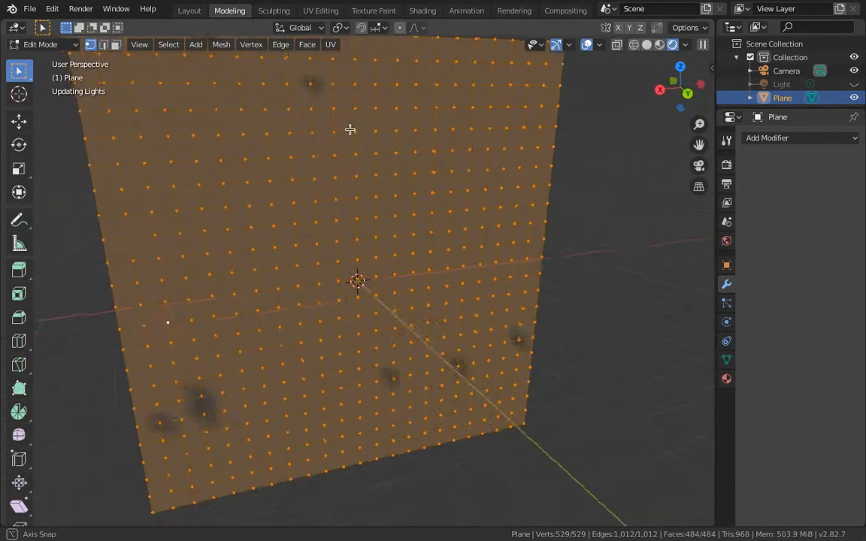
middle_drag(334, 178, 533, 175)
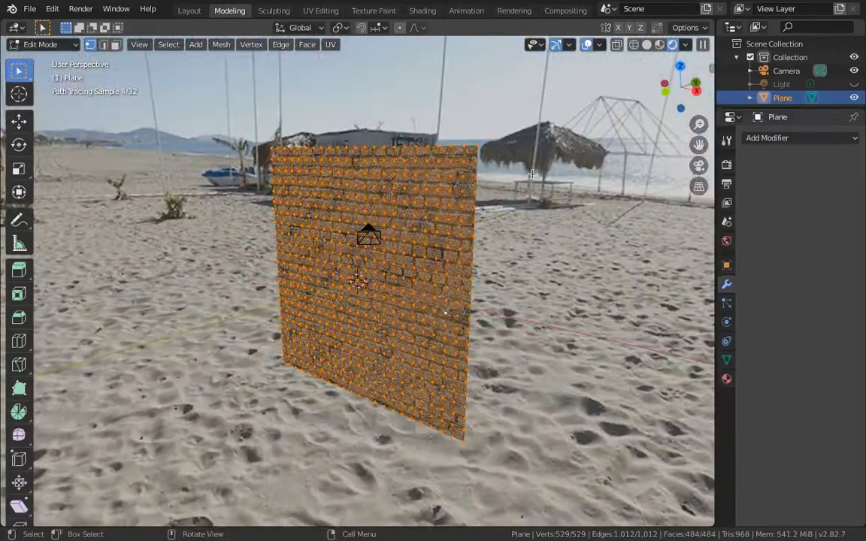
Return to the Texture Paint workspace and widen the image editor so the whole transparent layer fits beside the wall.
click(373, 10)
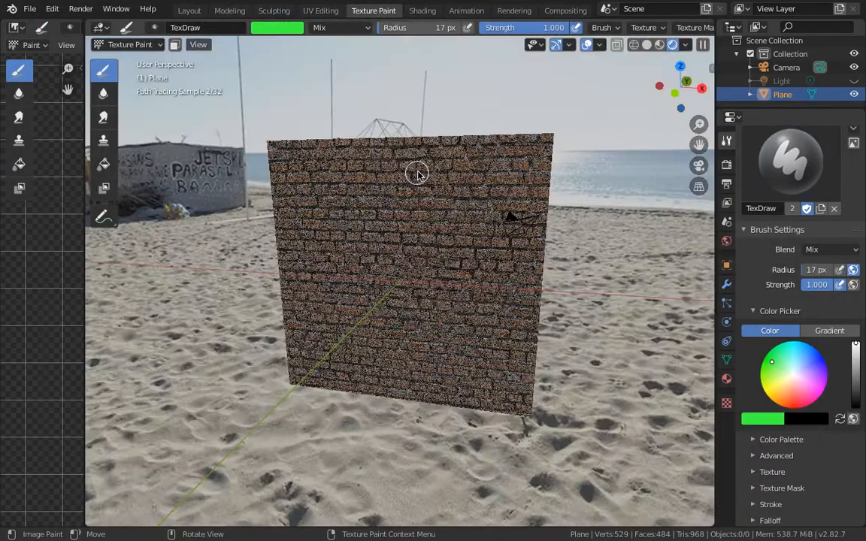
middle_drag(419, 175, 66, 235)
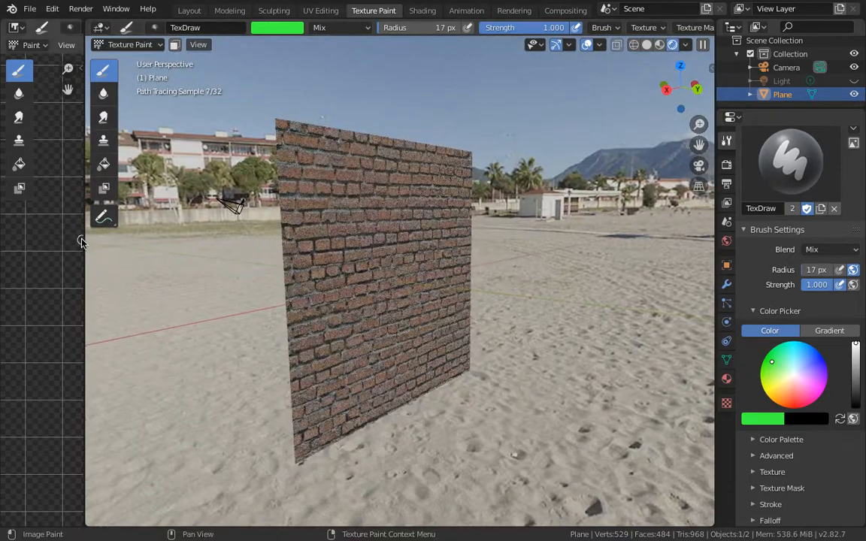
drag(84, 241, 426, 239)
scroll(254, 230, down, 3)
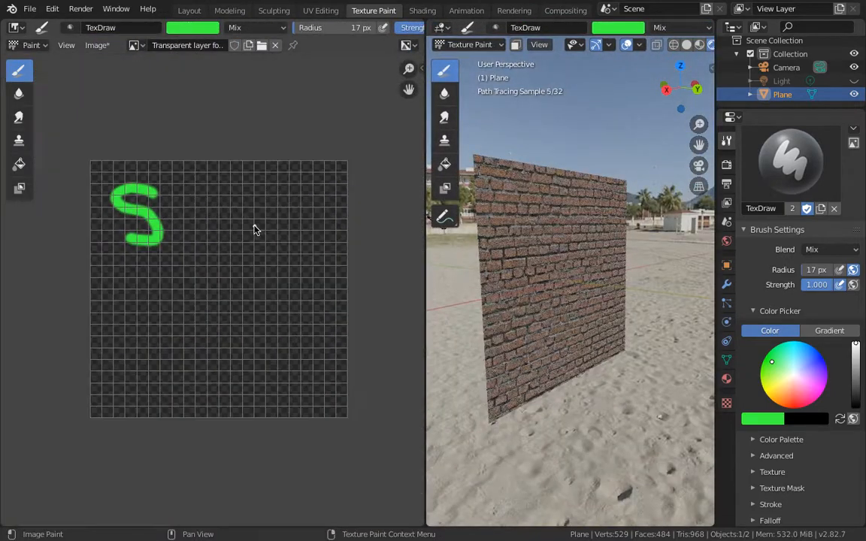
middle_drag(456, 239, 547, 238)
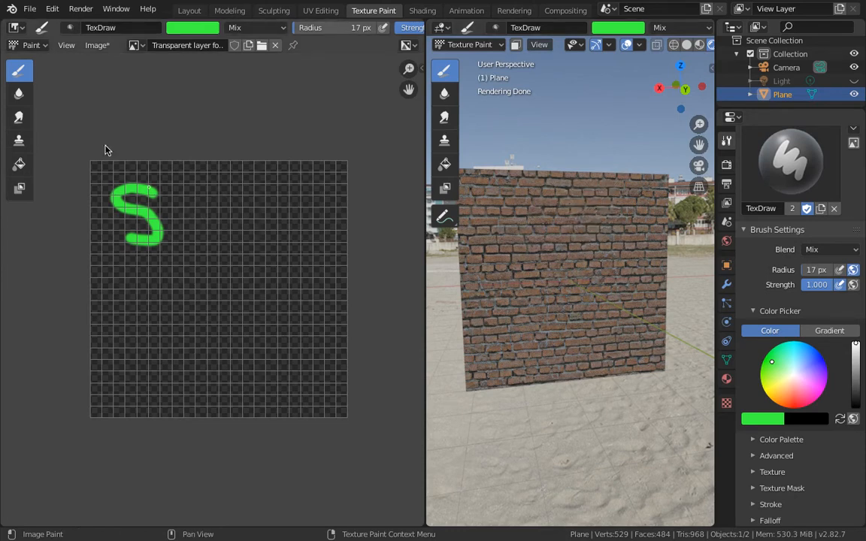
Set the brush radius to 80 px and paint the letters "ave" after the S in the image editor.
key(f)
click(209, 196)
key(f)
click(194, 205)
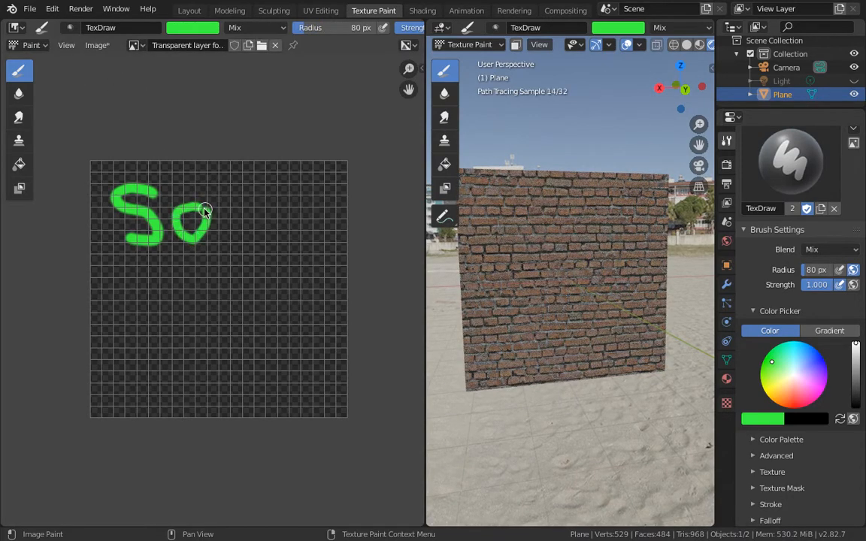
mouse_move(226, 203)
mouse_down()
mouse_move(241, 237)
mouse_move(256, 212)
mouse_move(276, 213)
mouse_move(298, 235)
mouse_up()
Paint the words "the" and "Planet" in green on two lines below "Save".
drag(113, 280, 148, 280)
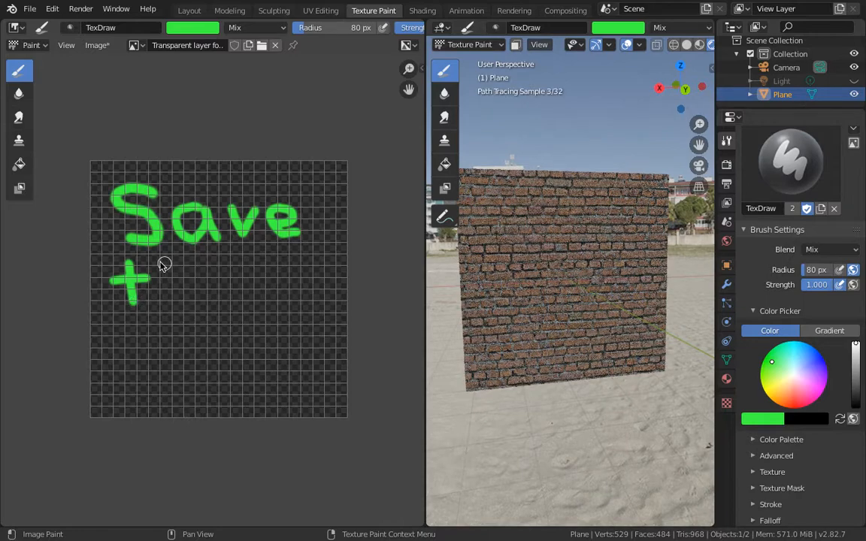
mouse_move(186, 284)
mouse_down()
mouse_move(187, 298)
mouse_move(219, 276)
mouse_move(228, 294)
mouse_up()
scroll(124, 342, down, 1)
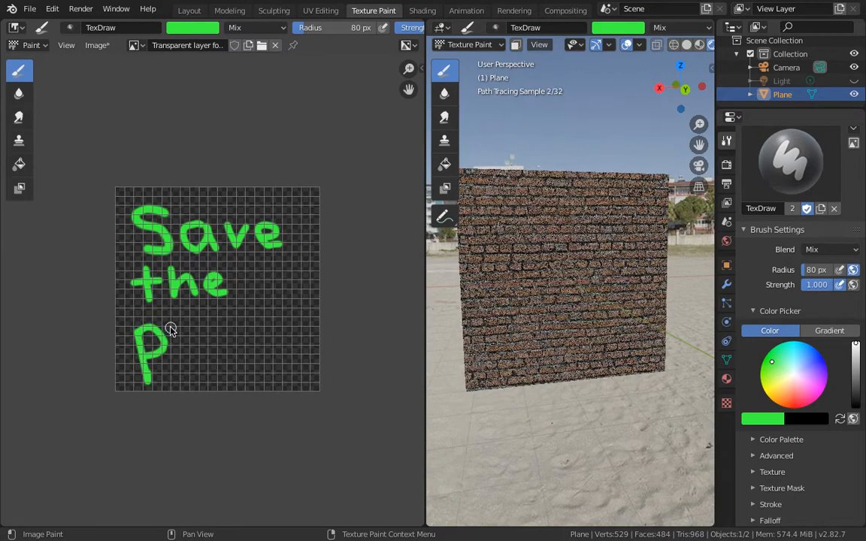
mouse_move(173, 329)
mouse_down()
mouse_move(180, 361)
mouse_move(261, 372)
mouse_up()
click(282, 370)
mouse_move(276, 339)
mouse_down()
mouse_move(279, 360)
mouse_move(295, 346)
mouse_up()
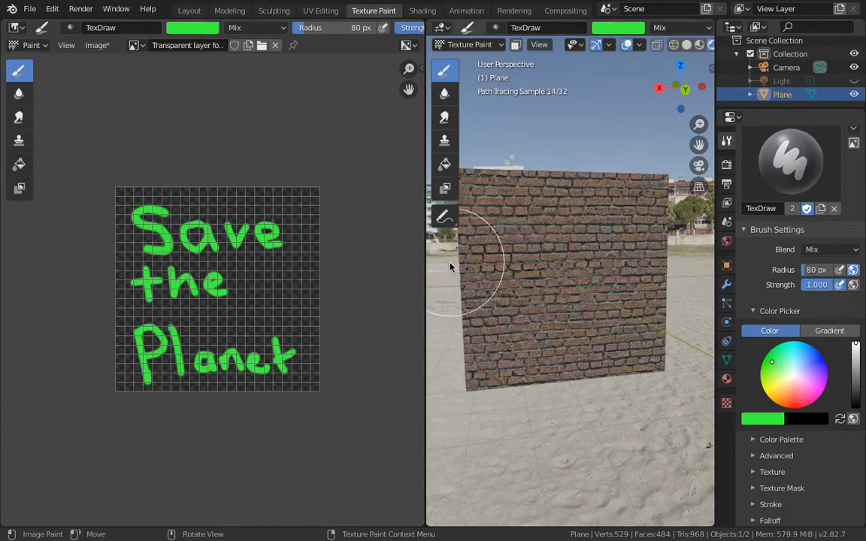
Switch to the Shading workspace, set its viewport to Rendered shading and view the brick wall from an angle.
drag(424, 254, 292, 254)
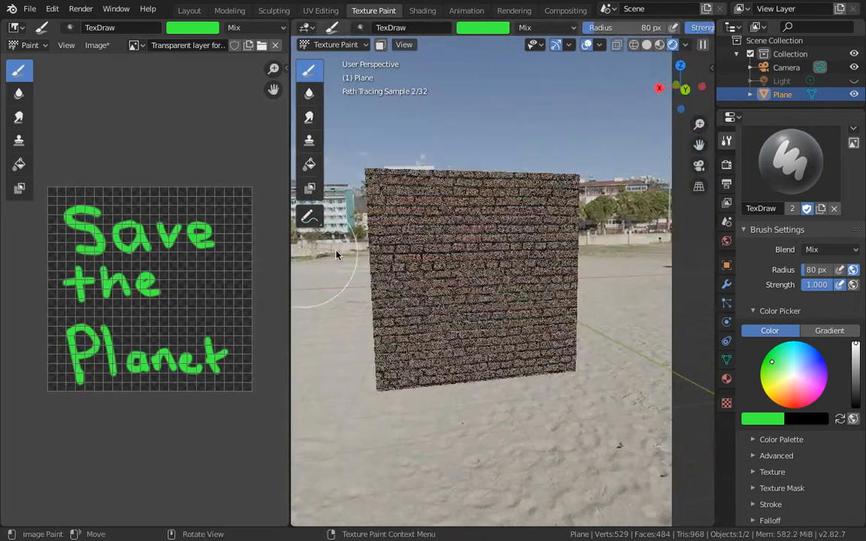
click(423, 9)
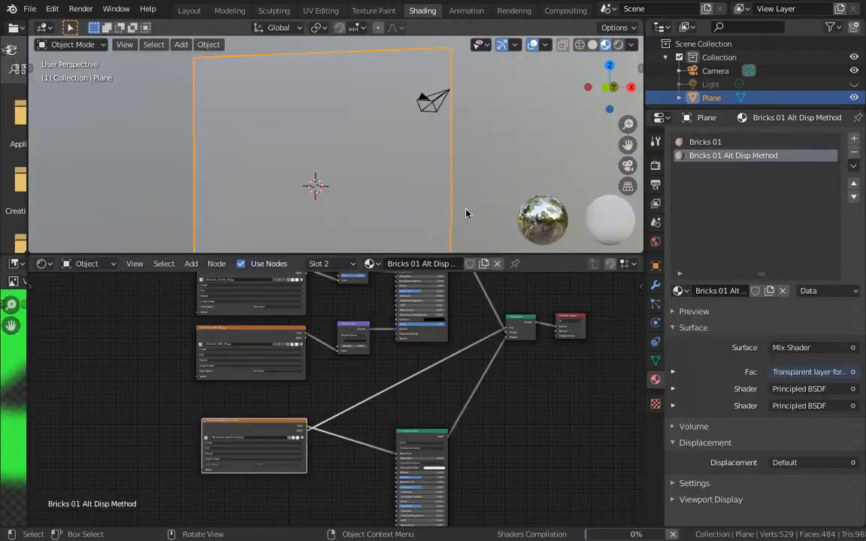
scroll(362, 180, down, 4)
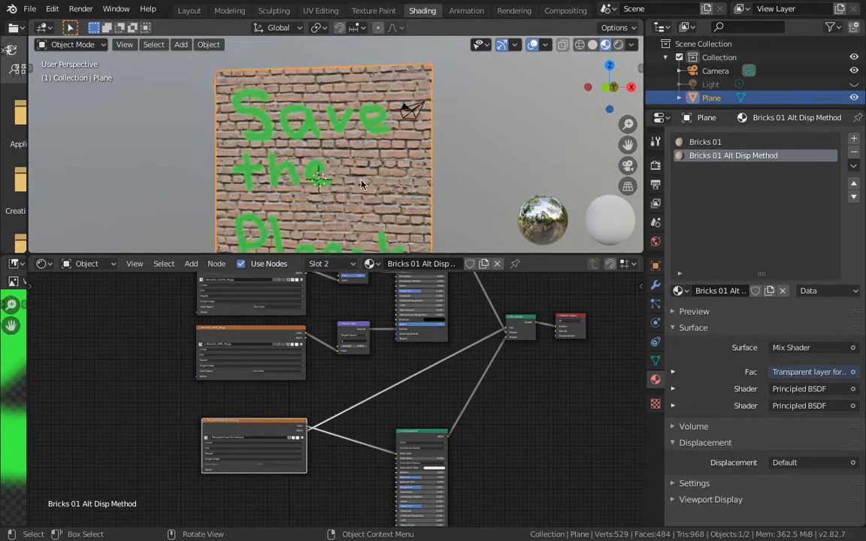
middle_drag(361, 181, 348, 182)
key(z)
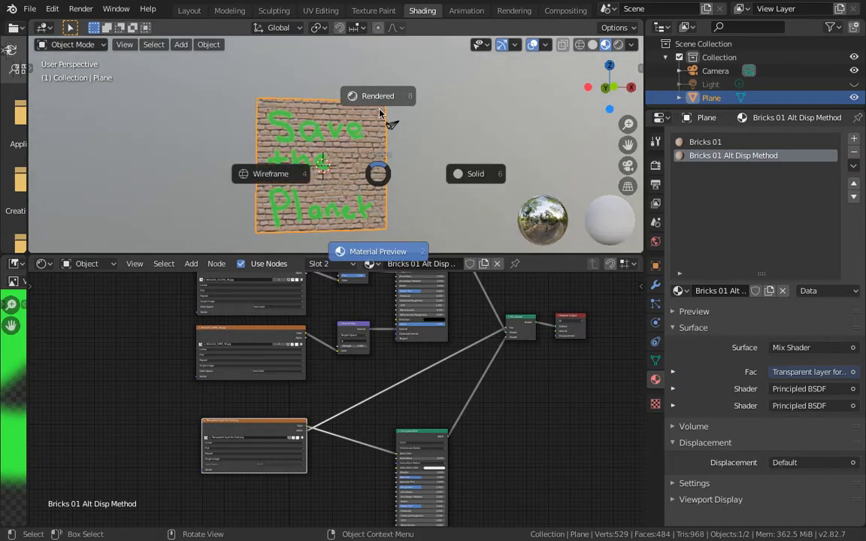
click(378, 94)
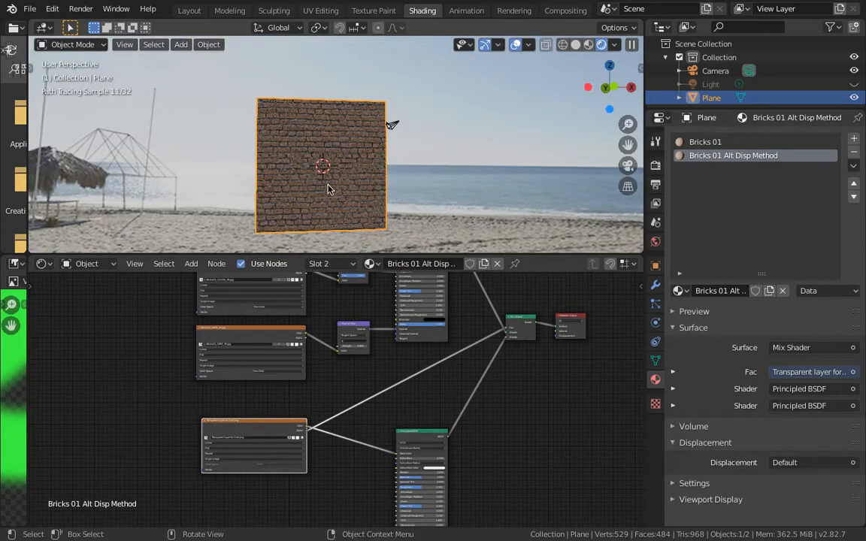
middle_drag(328, 190, 358, 303)
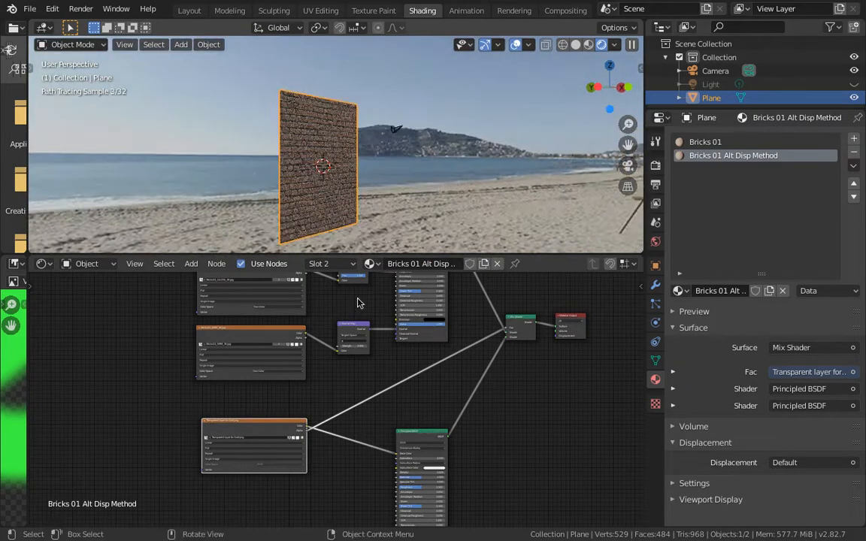
scroll(293, 345, up, 1)
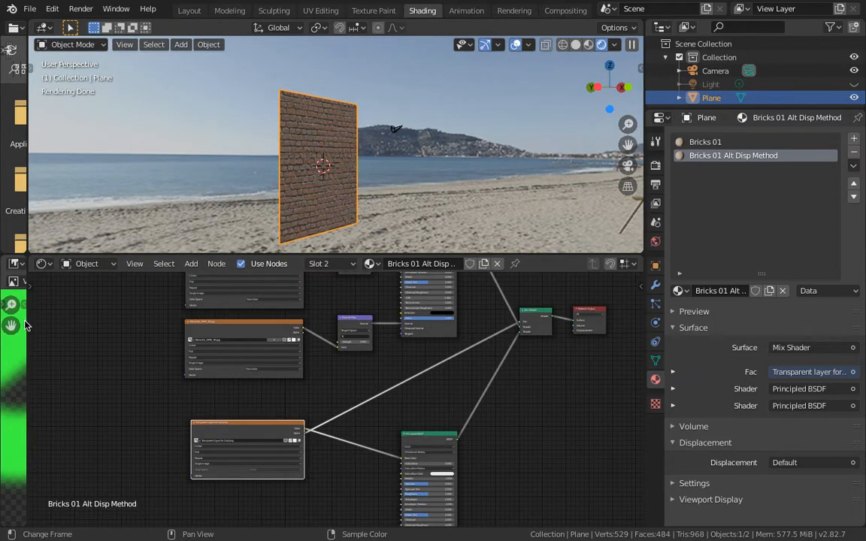
Enlarge the Shading workspace's image editor in width and height to show more of the painted layer.
drag(27, 324, 480, 330)
scroll(261, 363, up, 3)
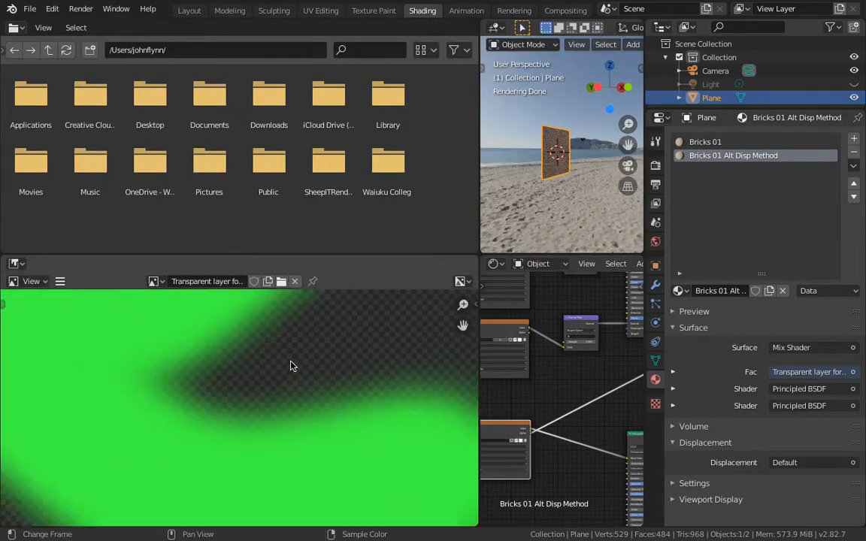
scroll(293, 366, down, 4)
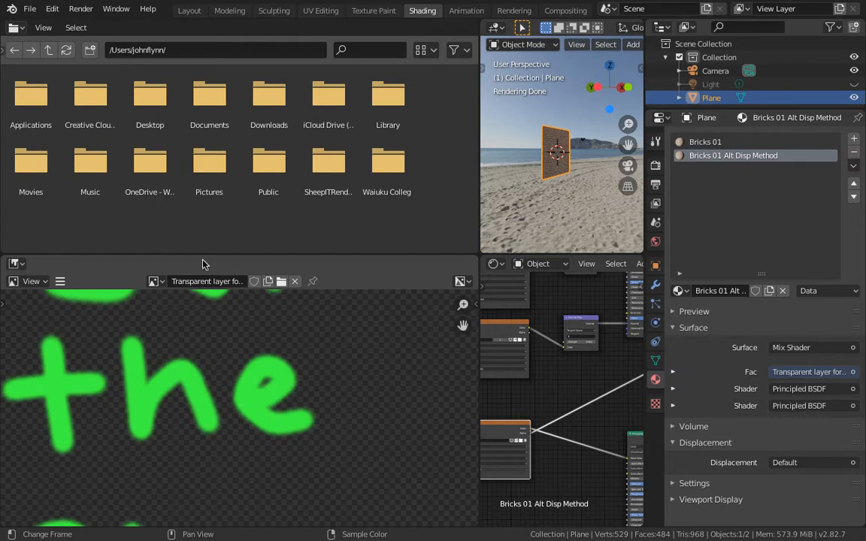
drag(207, 254, 214, 137)
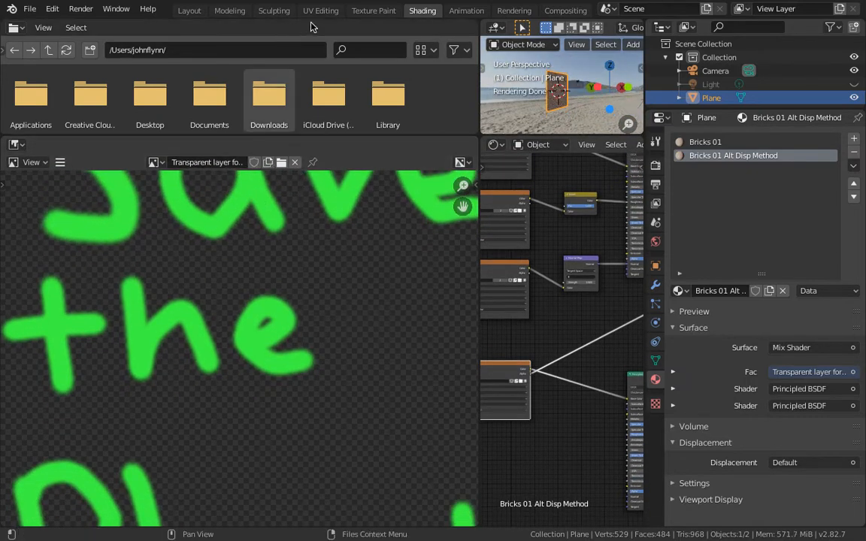
Return to the Texture Paint workspace and save the painted transparent layer image.
click(374, 11)
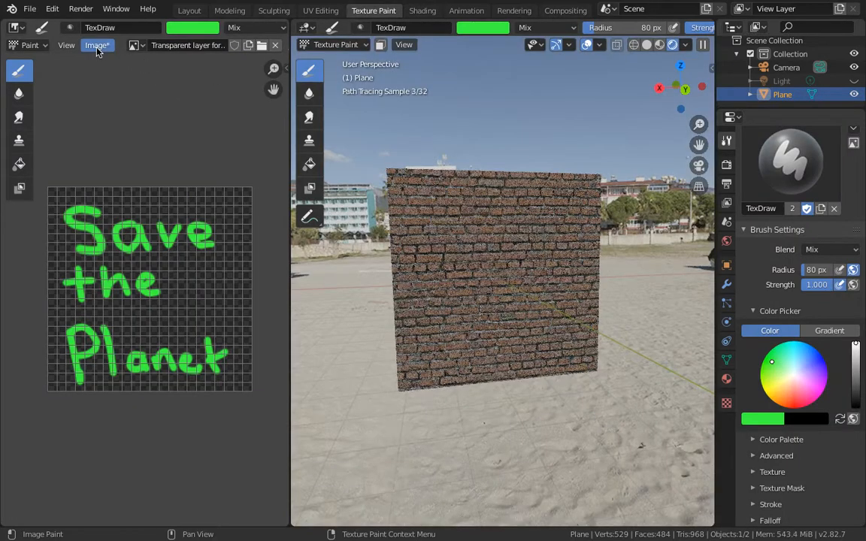
click(96, 45)
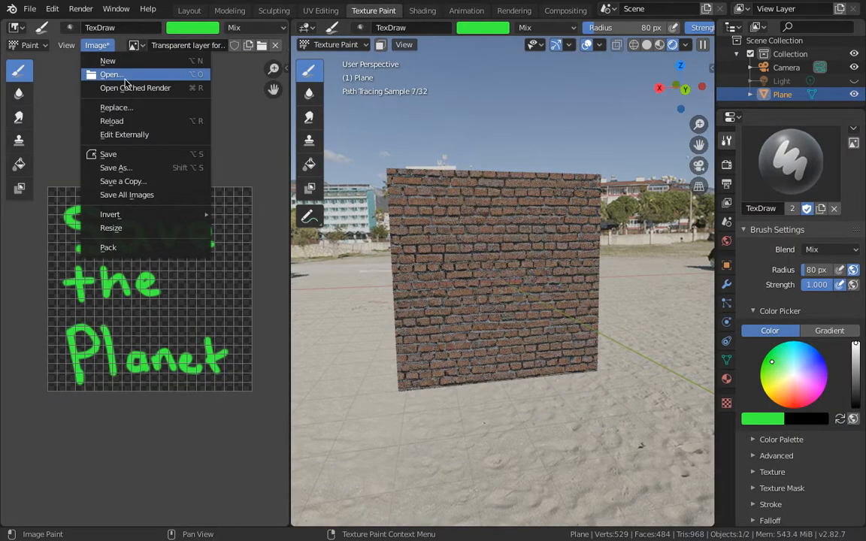
click(122, 155)
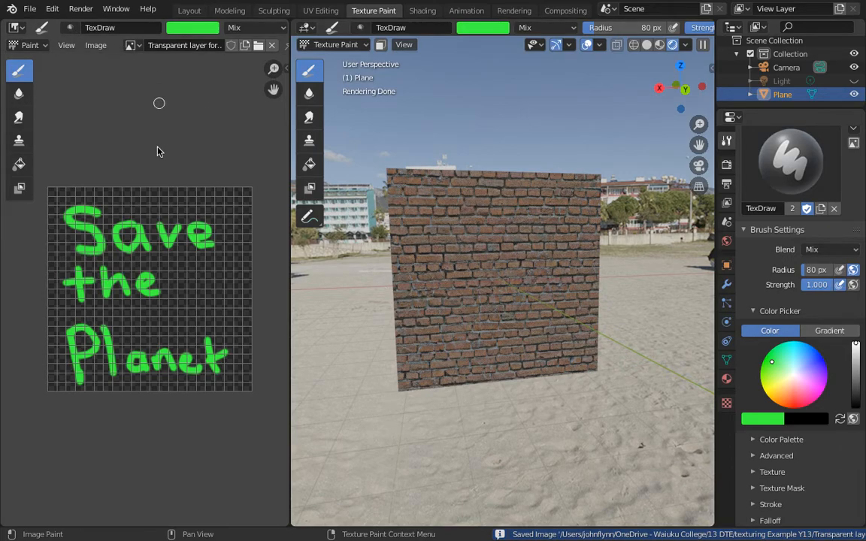
mouse_move(489, 228)
middle_down()
mouse_move(571, 237)
mouse_move(565, 268)
middle_up()
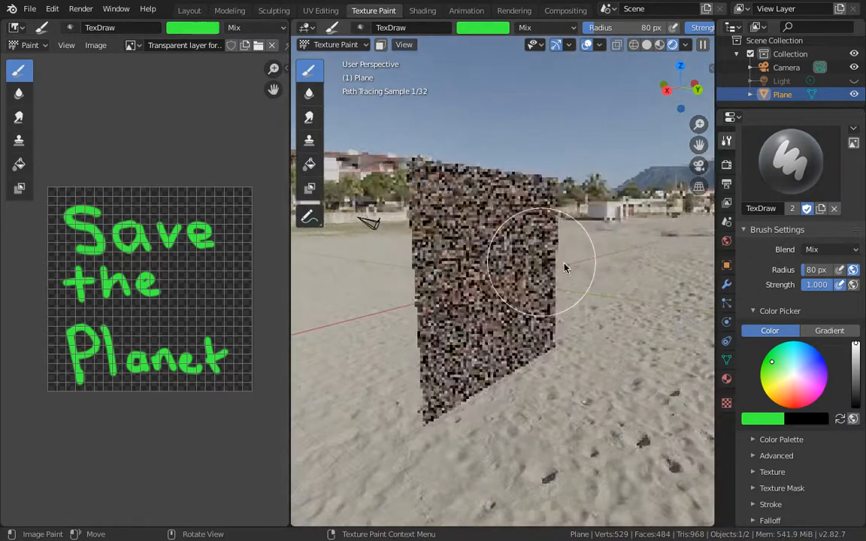
Go back to the Shading workspace and fit the whole "Save the Planet" image in the image editor.
click(421, 10)
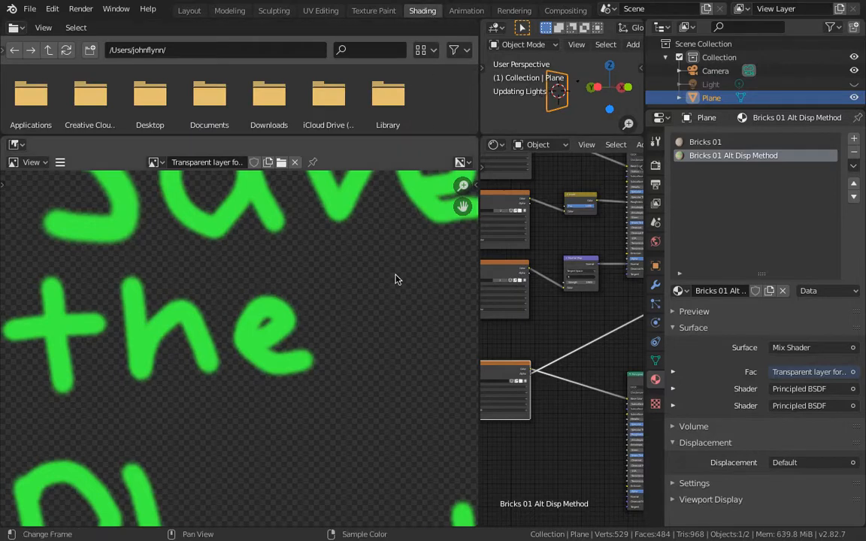
scroll(361, 279, down, 6)
scroll(222, 256, up, 5)
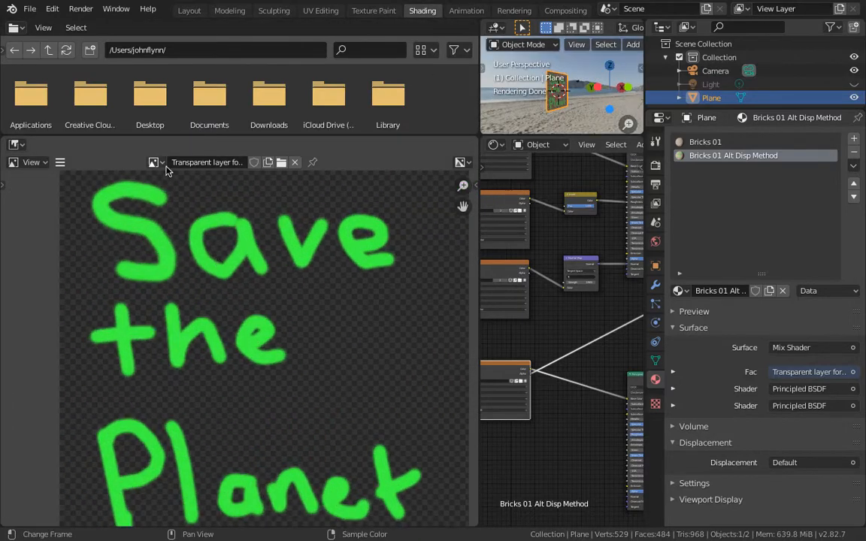
scroll(263, 192, down, 6)
scroll(267, 201, up, 3)
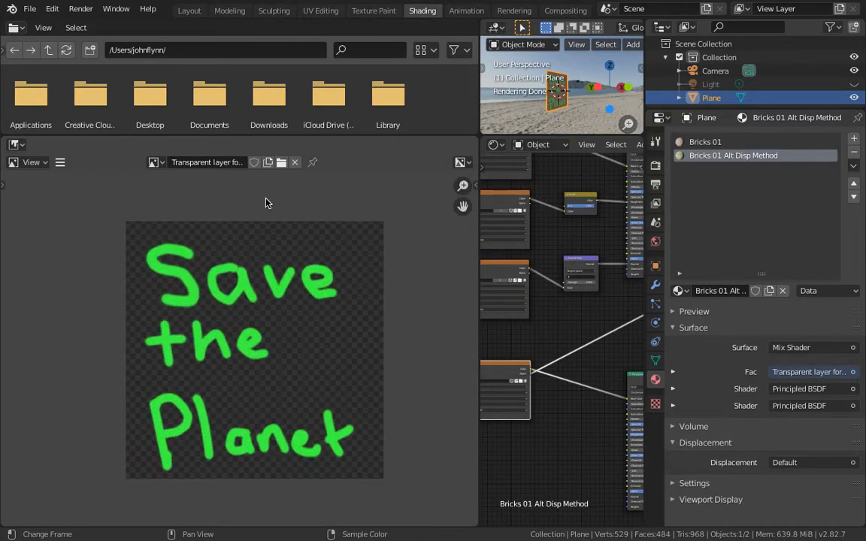
Enlarge the rendered 3D viewport and examine the green graffiti on the bricks up close.
scroll(559, 106, up, 4)
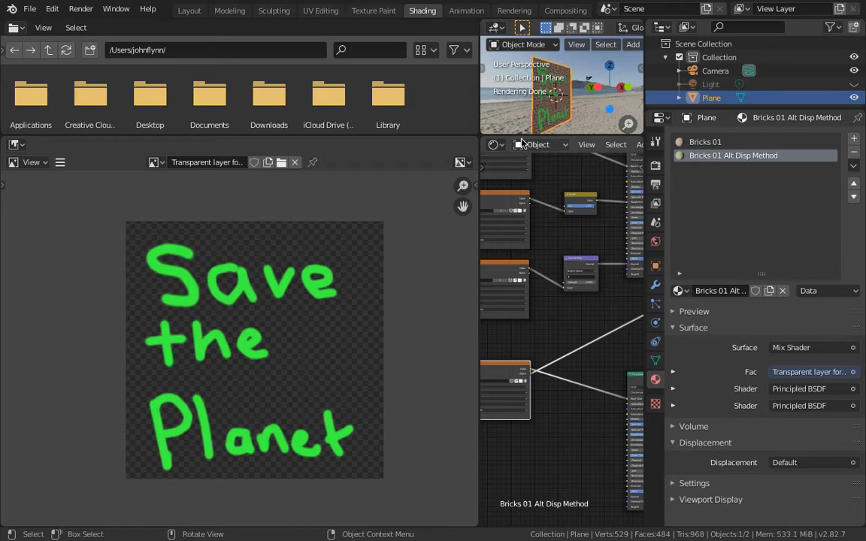
drag(523, 136, 517, 357)
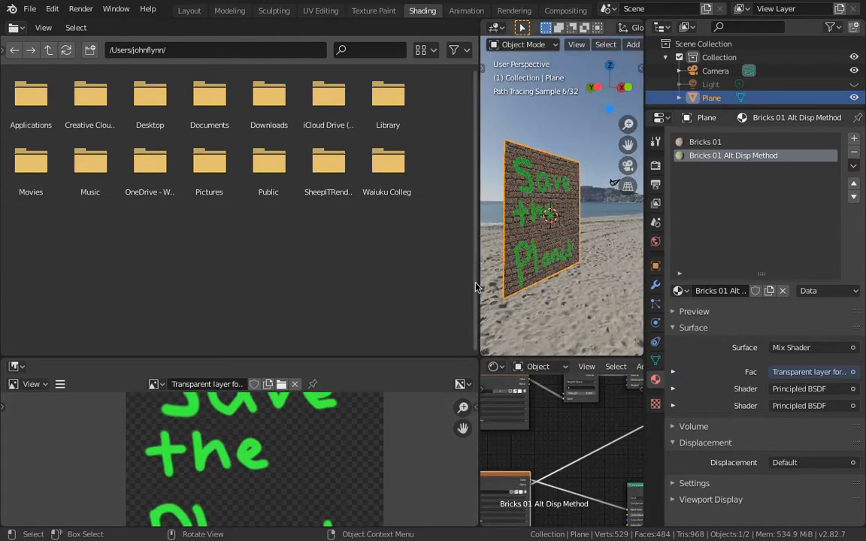
drag(479, 273, 174, 274)
scroll(336, 231, up, 4)
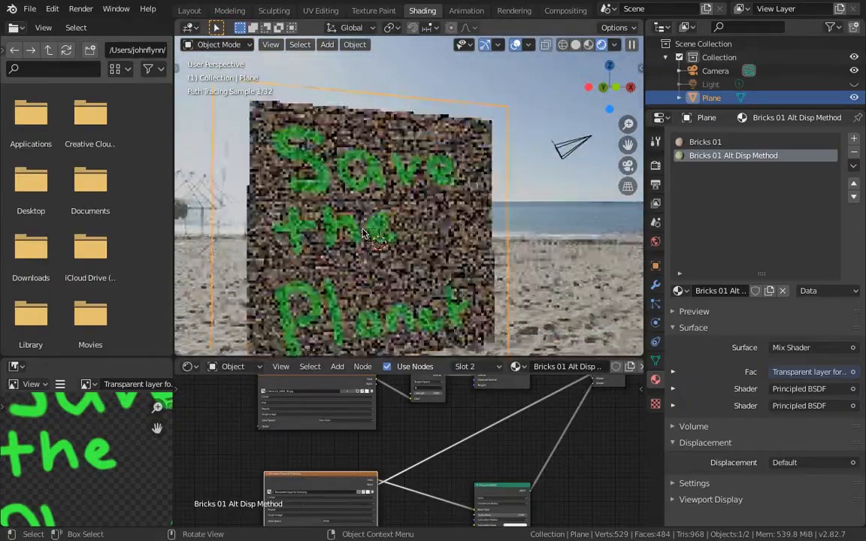
scroll(397, 222, up, 6)
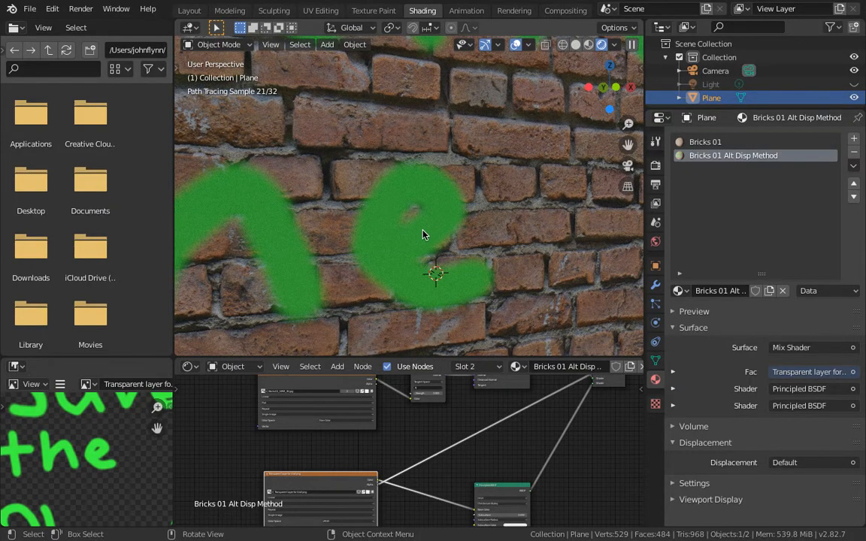
scroll(423, 234, up, 3)
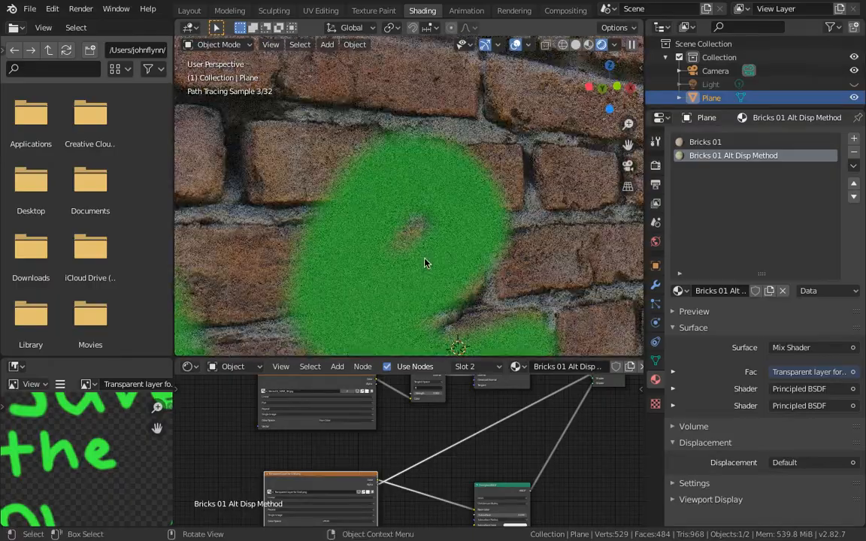
scroll(425, 262, down, 8)
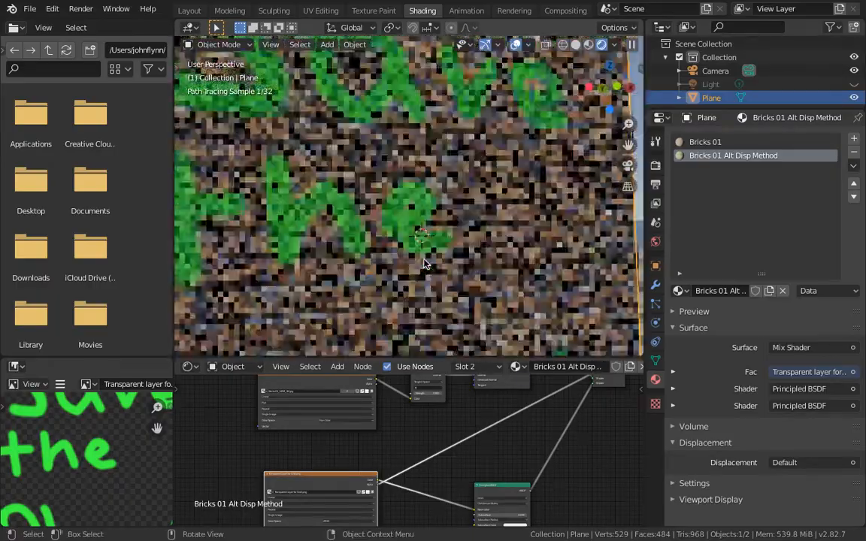
Enlarge the node editor, move the graffiti's Principled BSDF up slightly, and connect the Normal Map output to its Normal input.
drag(412, 358, 414, 73)
scroll(398, 221, up, 4)
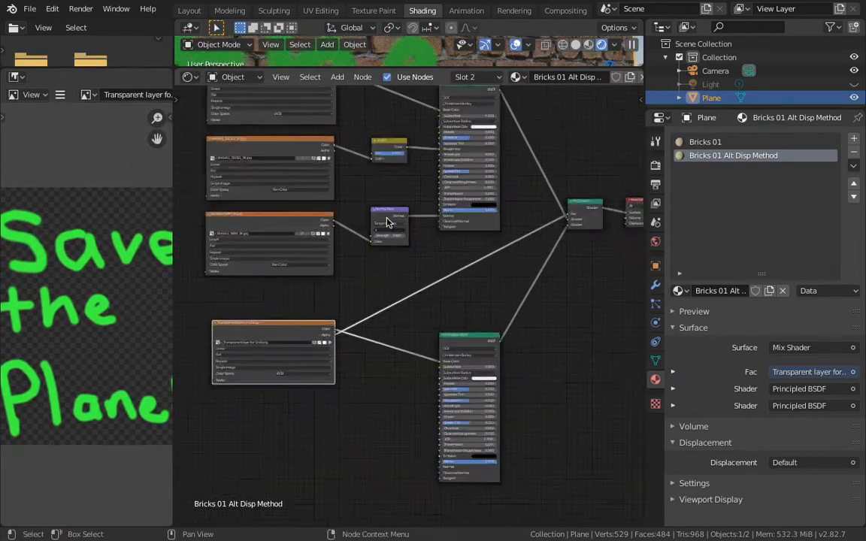
scroll(376, 223, up, 1)
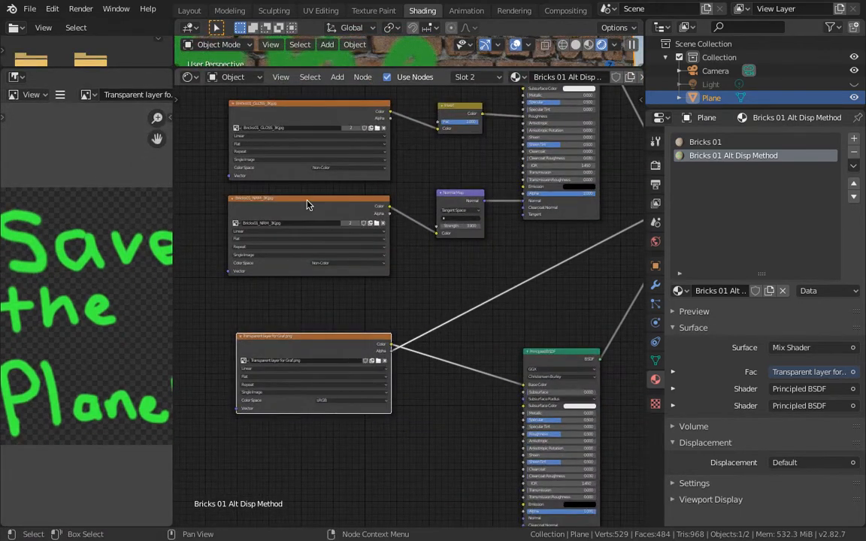
click(306, 200)
middle_drag(431, 237, 362, 211)
middle_drag(428, 214, 361, 216)
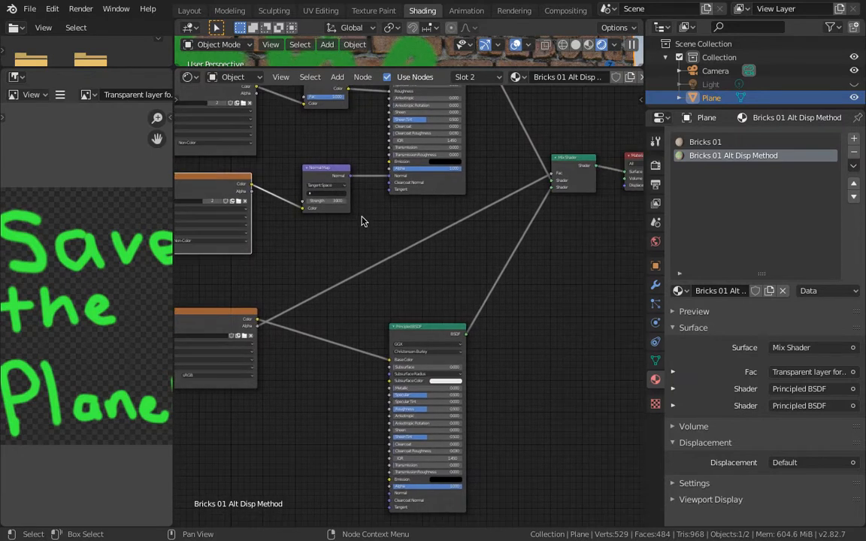
click(443, 325)
drag(448, 325, 456, 295)
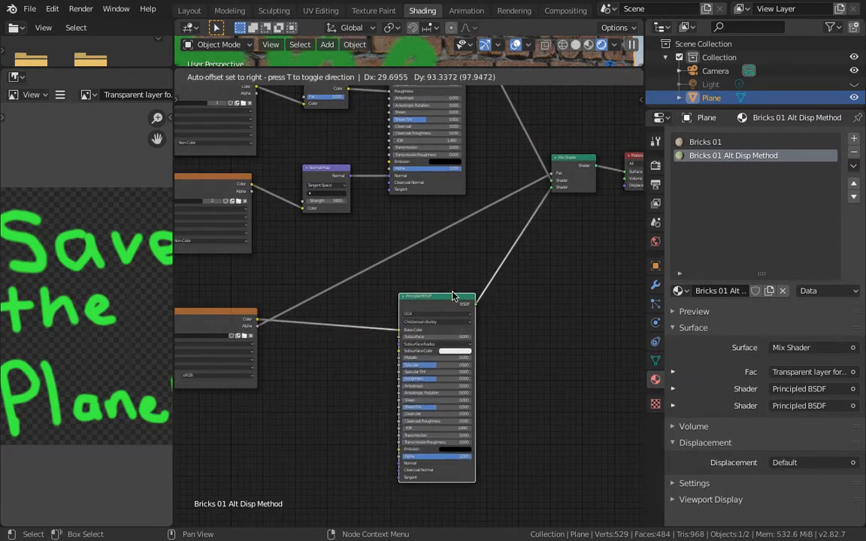
drag(350, 177, 397, 465)
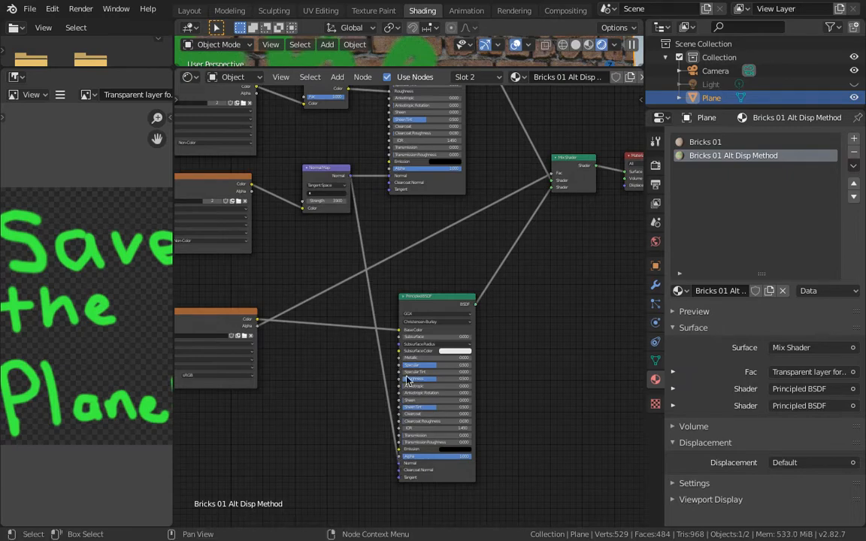
Enlarge the 3D viewport again and inspect how the brick relief shows through the painted letters.
shift+middle_drag(394, 163, 397, 230)
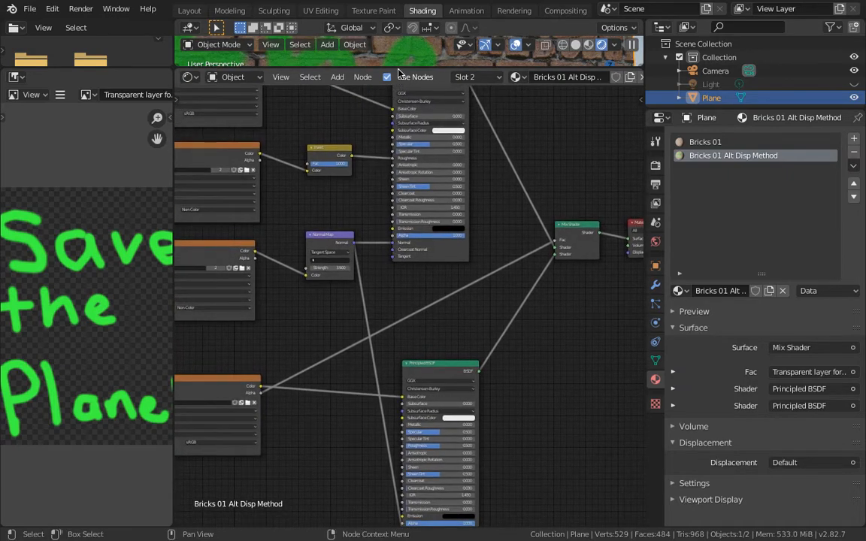
drag(358, 70, 361, 359)
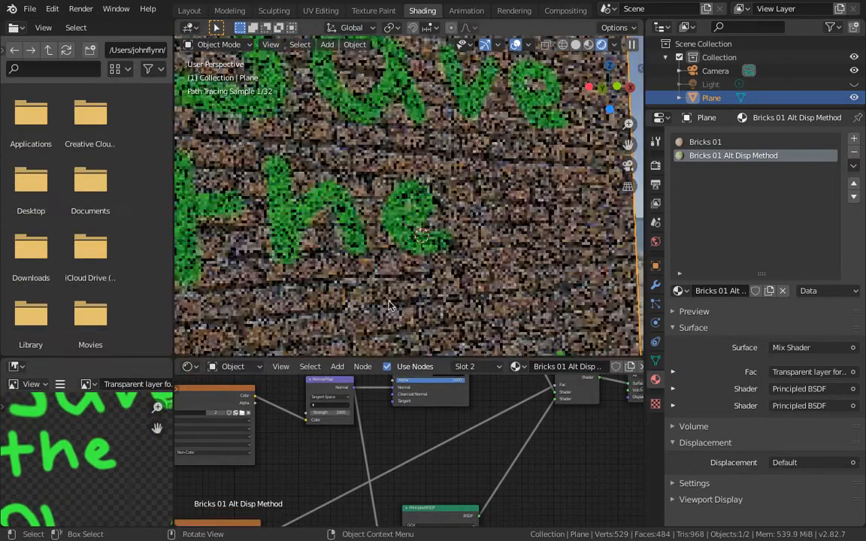
scroll(373, 246, up, 4)
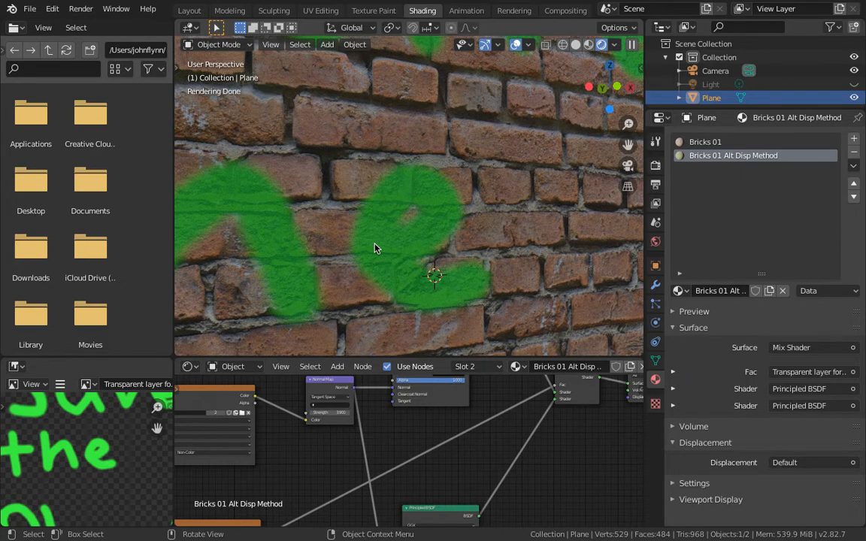
scroll(416, 265, down, 1)
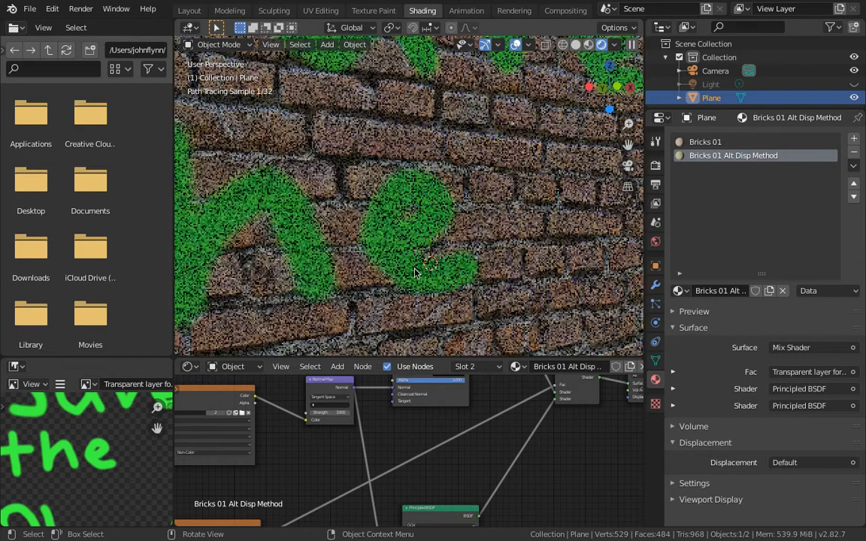
Make room for the node editor and connect the Invert node's Color output to the graffiti Principled BSDF's Roughness input.
middle_drag(419, 414, 435, 377)
scroll(420, 402, down, 1)
scroll(420, 406, down, 4)
middle_drag(388, 424, 332, 503)
scroll(286, 436, up, 1)
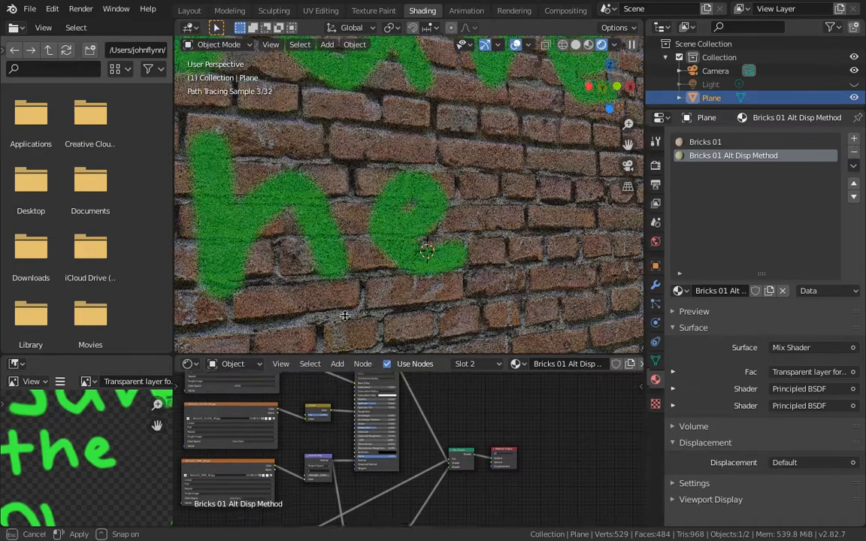
drag(340, 358, 340, 159)
scroll(336, 316, up, 3)
middle_drag(333, 313, 315, 235)
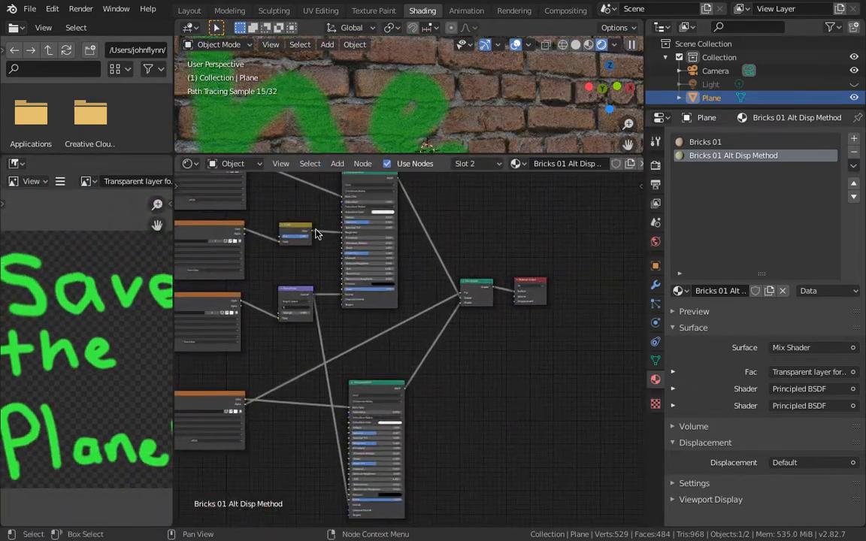
drag(312, 236, 350, 446)
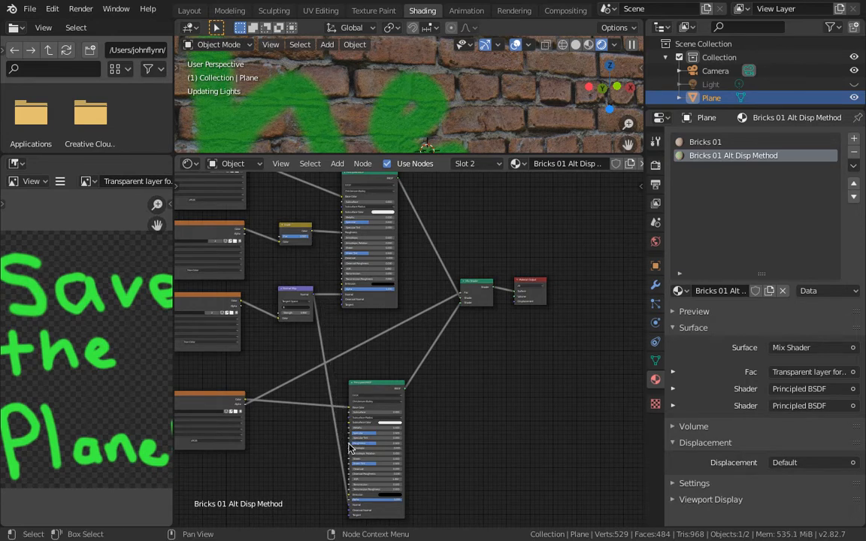
Link the Invert node's Color output to the Roughness input of the graffiti's Principled BSDF.
middle_drag(369, 352, 378, 326)
scroll(348, 283, up, 2)
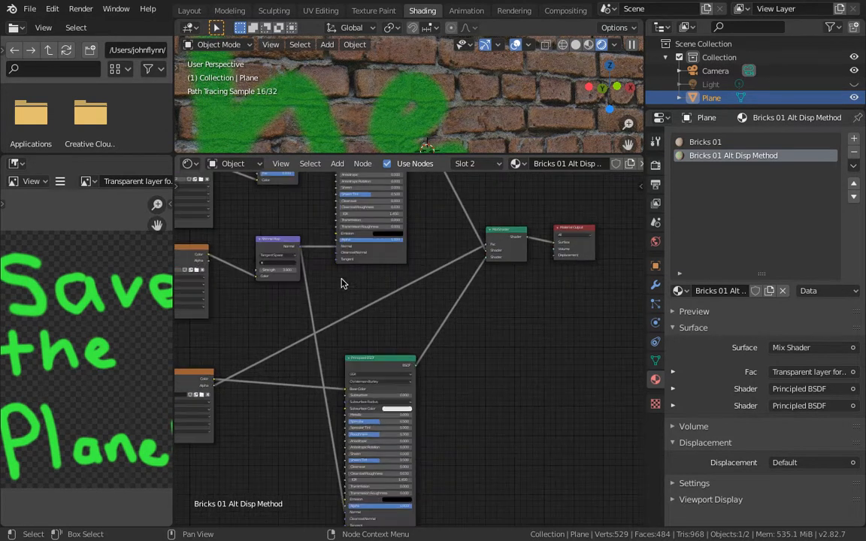
mouse_move(295, 192)
mouse_down()
mouse_move(338, 485)
mouse_move(344, 455)
mouse_up()
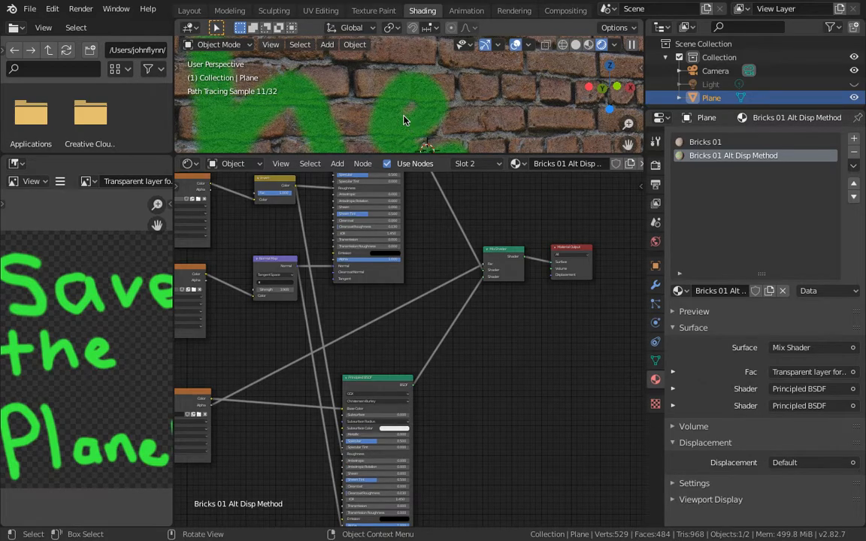
Give the 3D viewport more height and inspect how the roughness map affects the graffiti across the rendered wall.
middle_drag(406, 118, 421, 154)
drag(421, 155, 455, 343)
scroll(402, 240, down, 3)
middle_drag(427, 233, 475, 260)
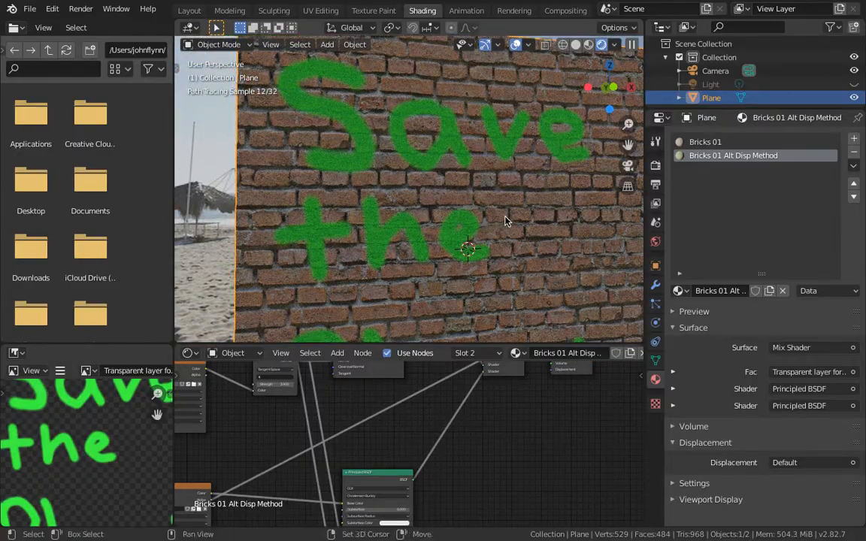
middle_drag(506, 221, 461, 240)
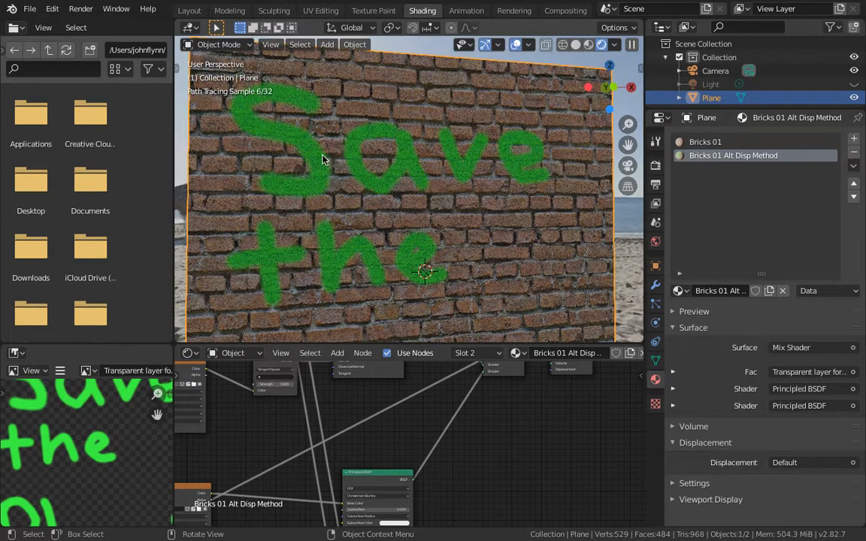
scroll(391, 197, down, 3)
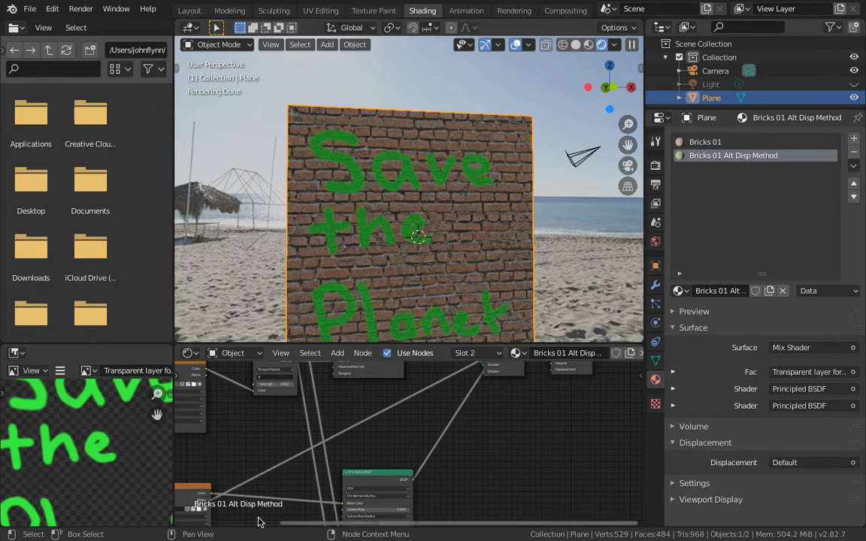
scroll(258, 521, up, 1)
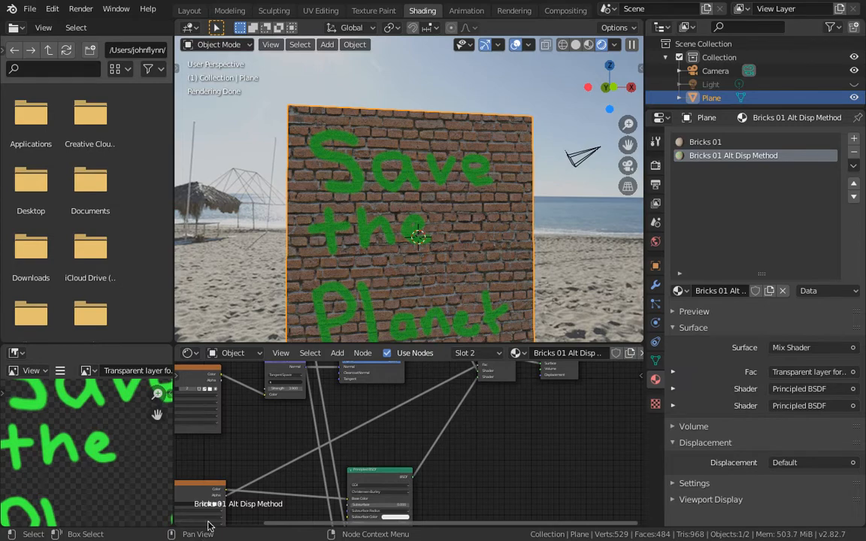
Switch to Chrome and open the video "Stencil Texture Painting in Blender 2.82 Ep 06", pausing and muting it.
key(super+Tab)
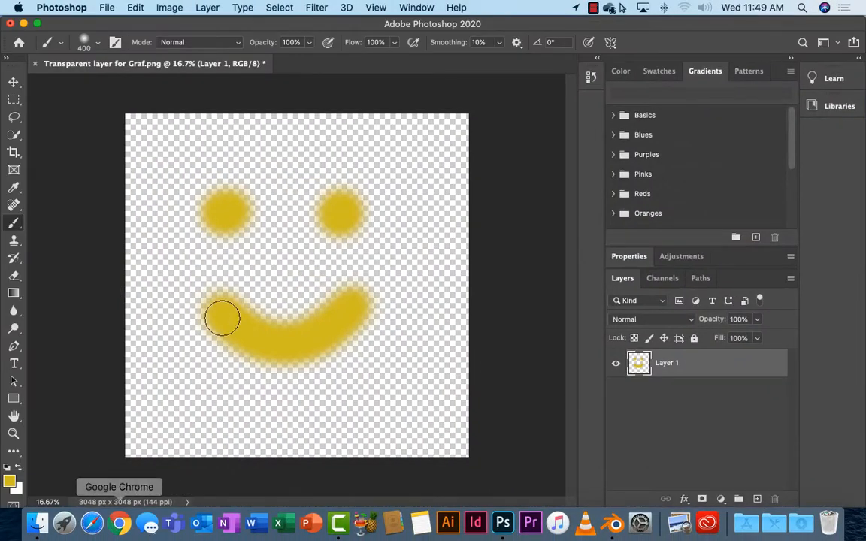
click(593, 10)
click(615, 36)
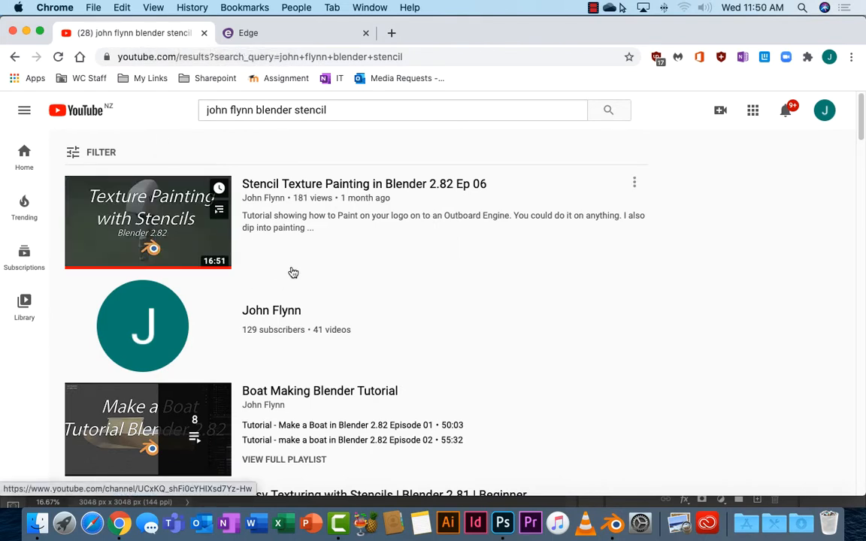
click(171, 237)
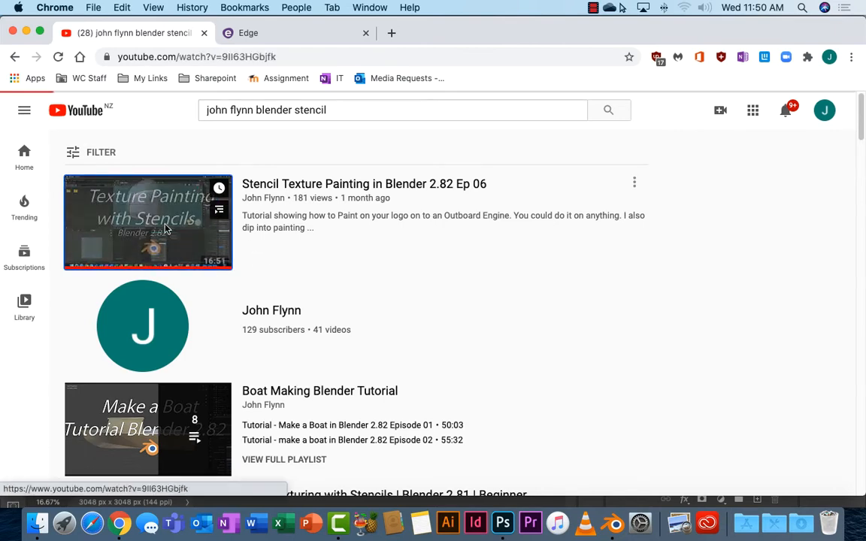
click(77, 391)
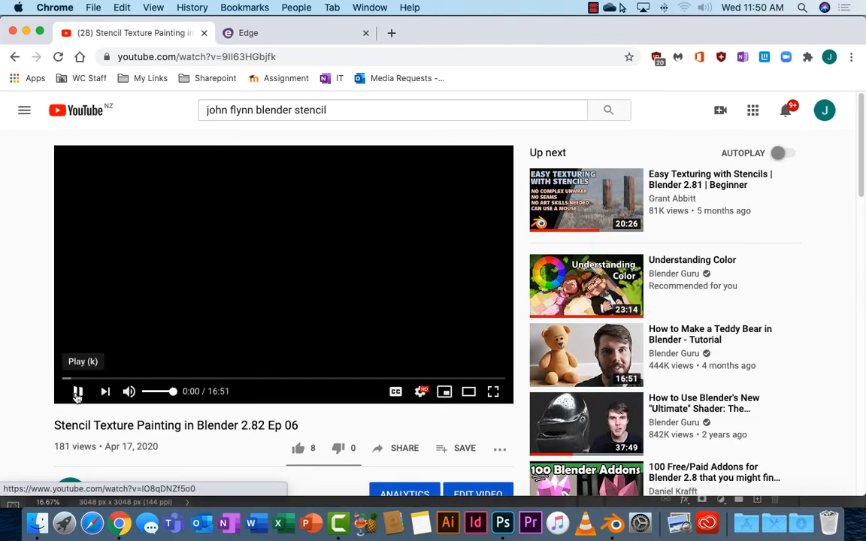
click(129, 392)
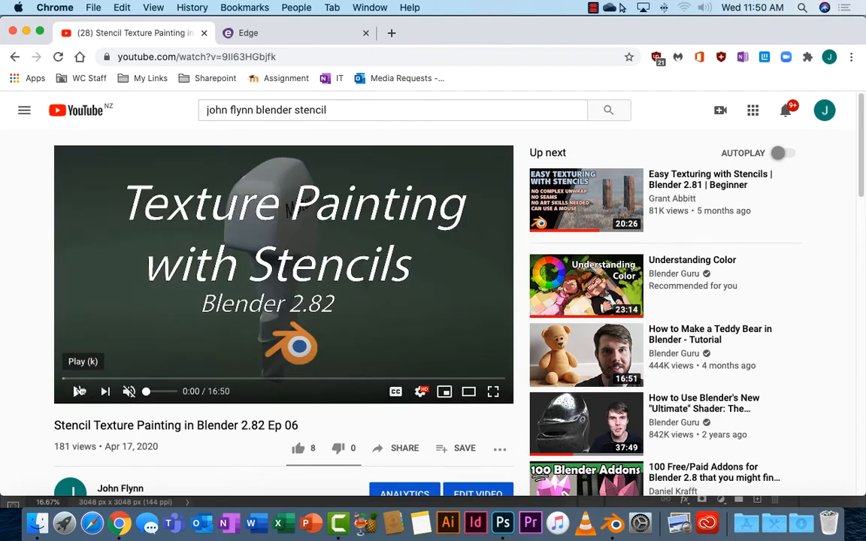
Skim the paused stencil video forward to about 6:07, viewing the Motor 200 artwork on the way.
click(65, 381)
drag(81, 383, 82, 381)
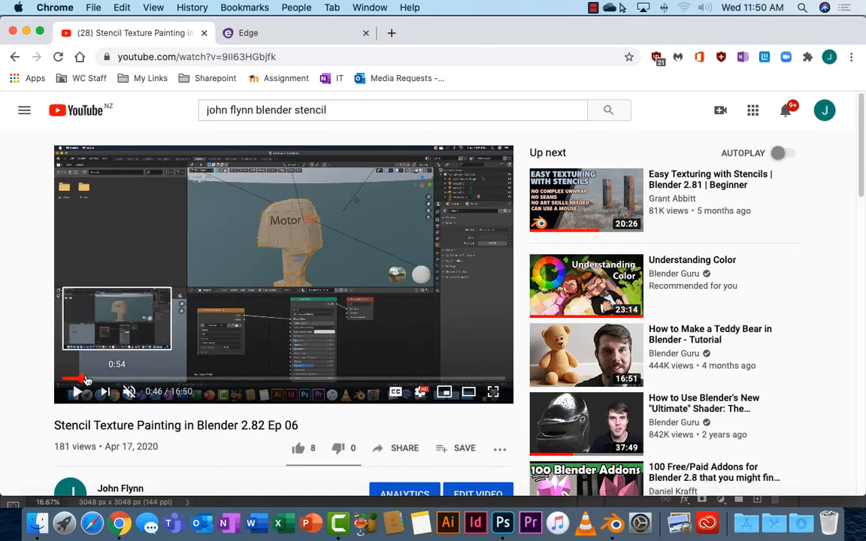
drag(86, 380, 125, 383)
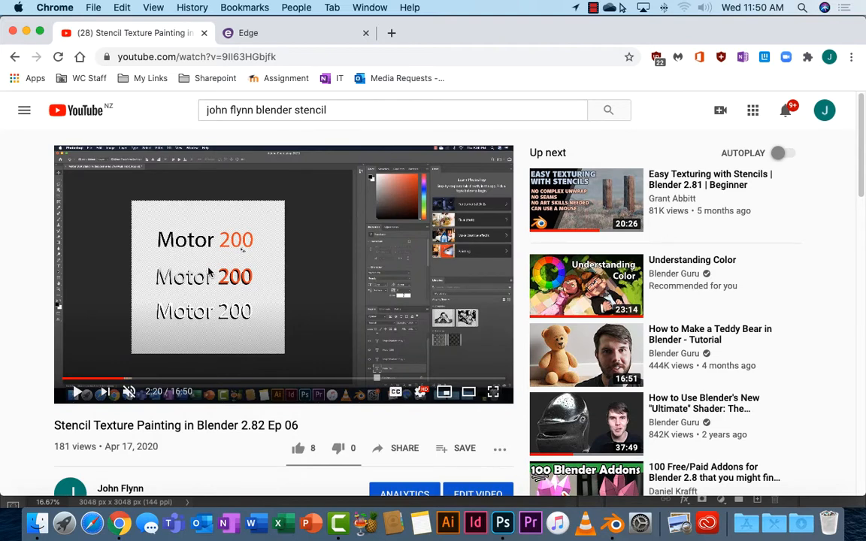
drag(124, 380, 225, 381)
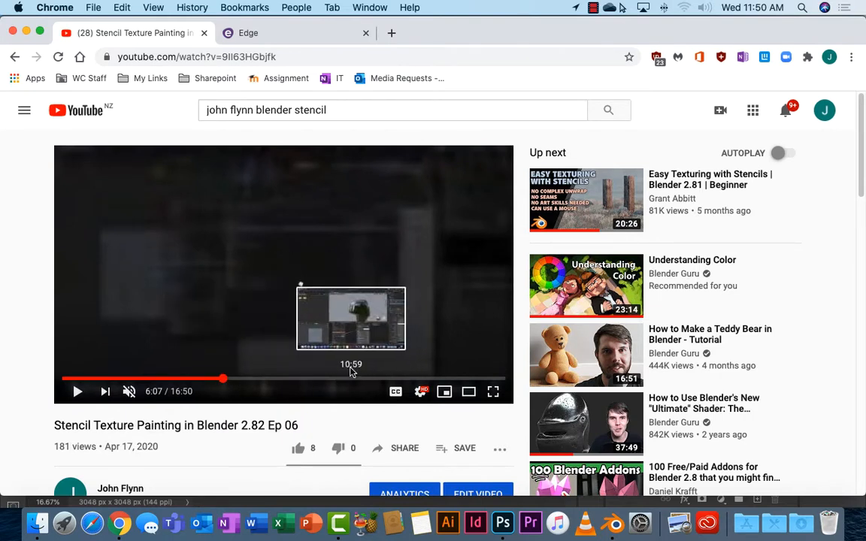
Expand the video's description and read the further-learning links on using stencils in Blender.
scroll(321, 363, down, 3)
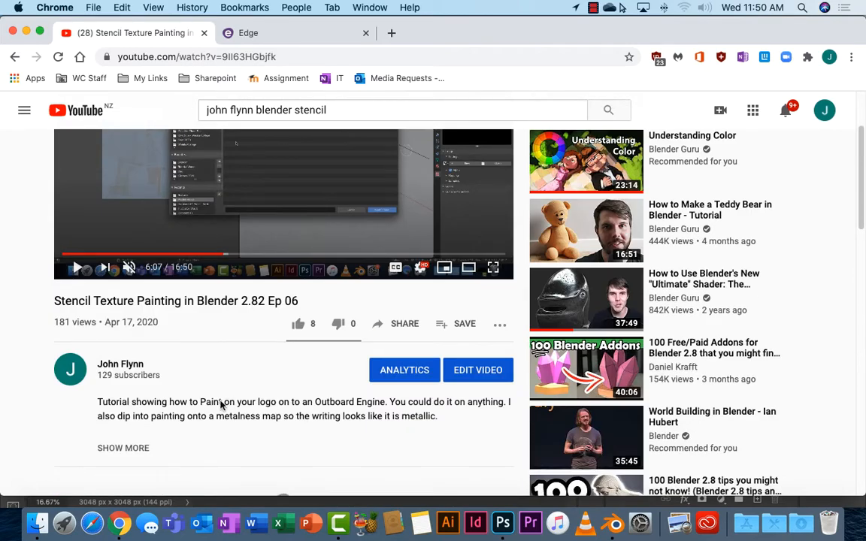
click(124, 448)
scroll(126, 361, down, 4)
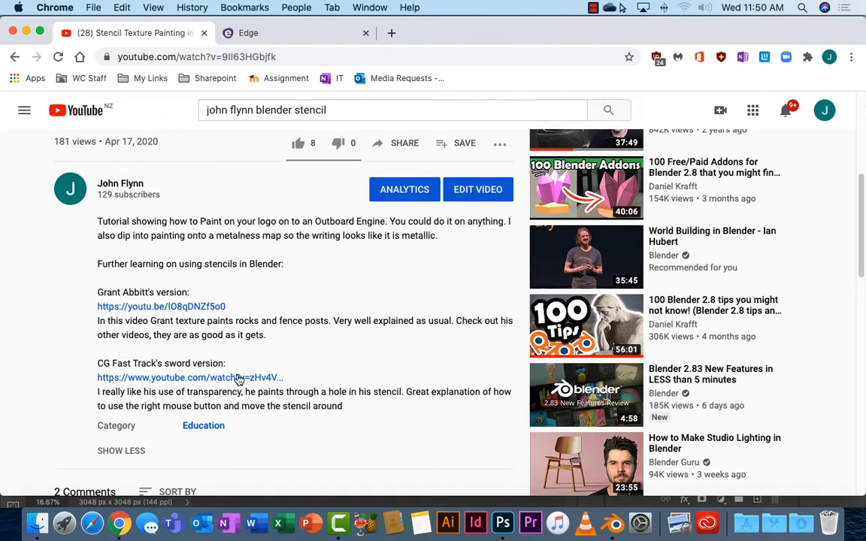
scroll(226, 293, up, 5)
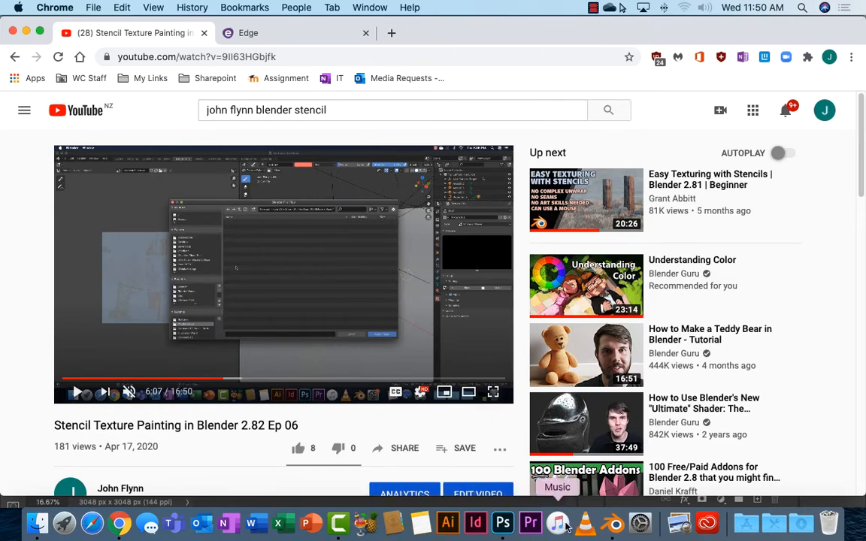
Switch back to Blender and examine the whole "Save the Planet" wall from several angles in the rendered view.
click(615, 525)
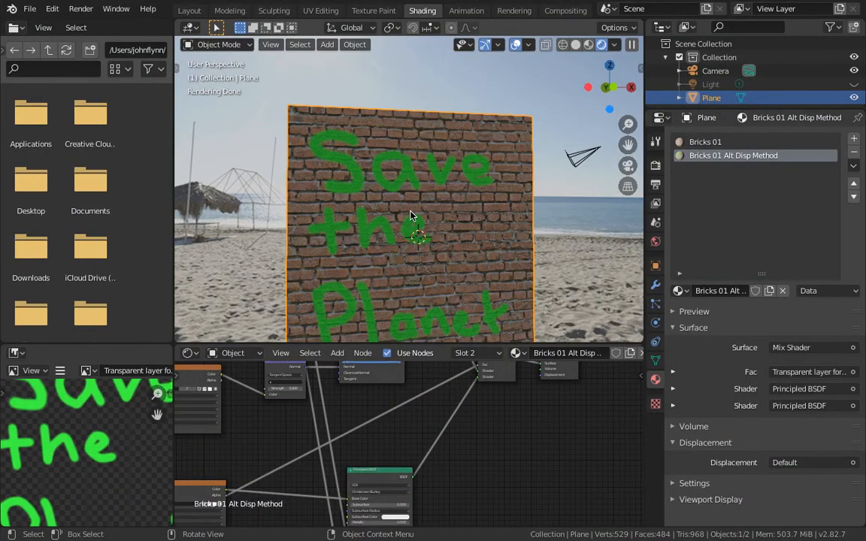
mouse_move(407, 234)
middle_down()
mouse_move(417, 238)
mouse_move(423, 193)
mouse_move(353, 325)
middle_up()
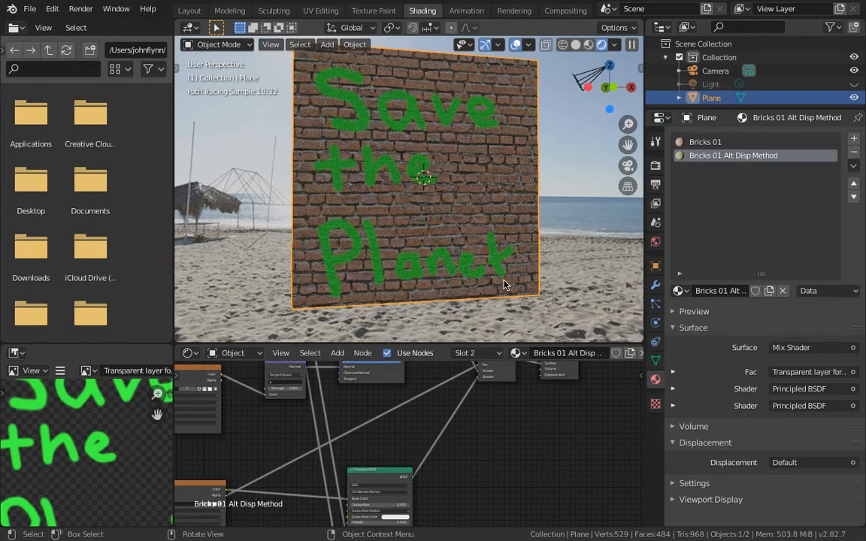
middle_drag(503, 234, 484, 247)
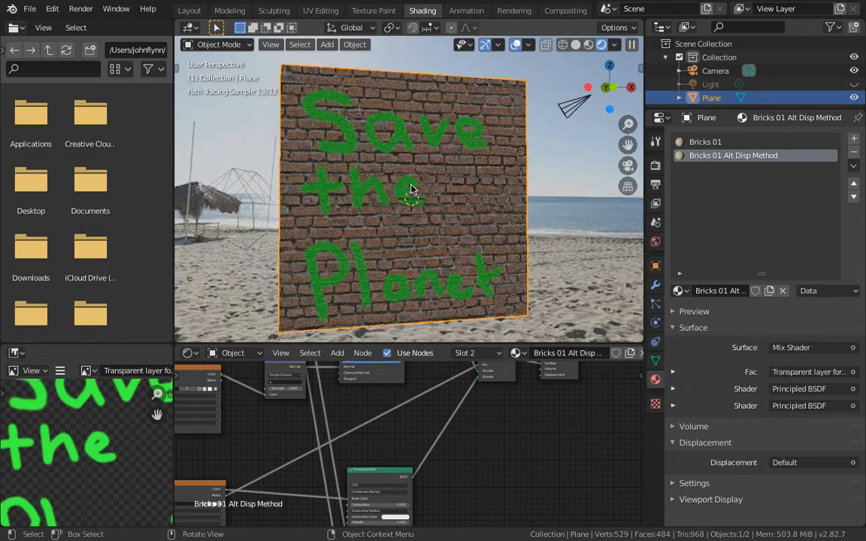
middle_drag(436, 225, 433, 183)
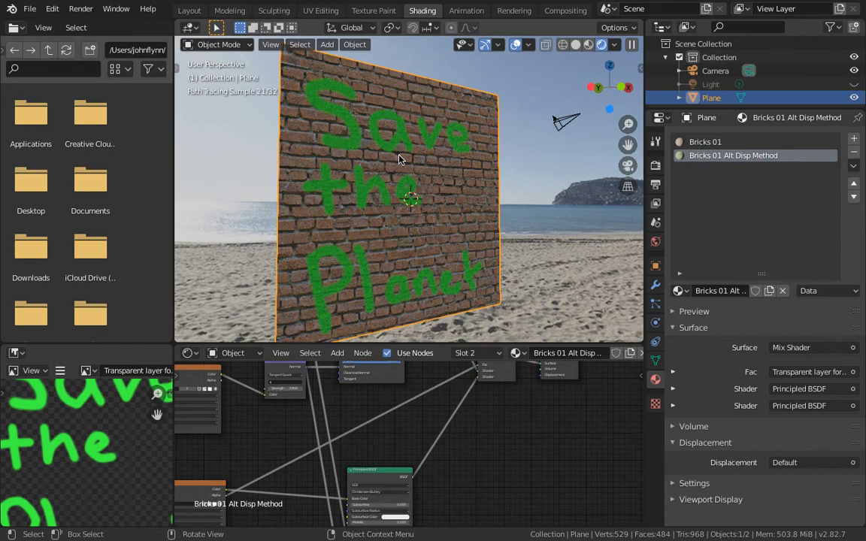
mouse_move(524, 5)
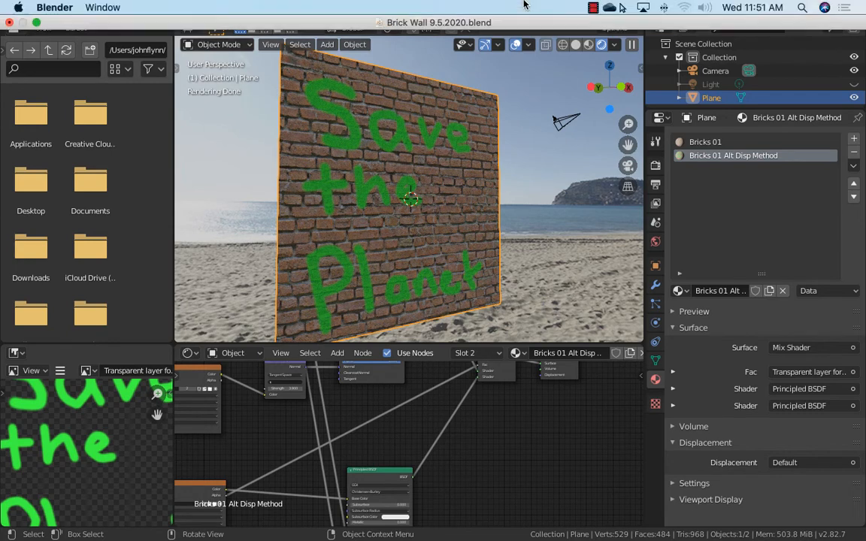